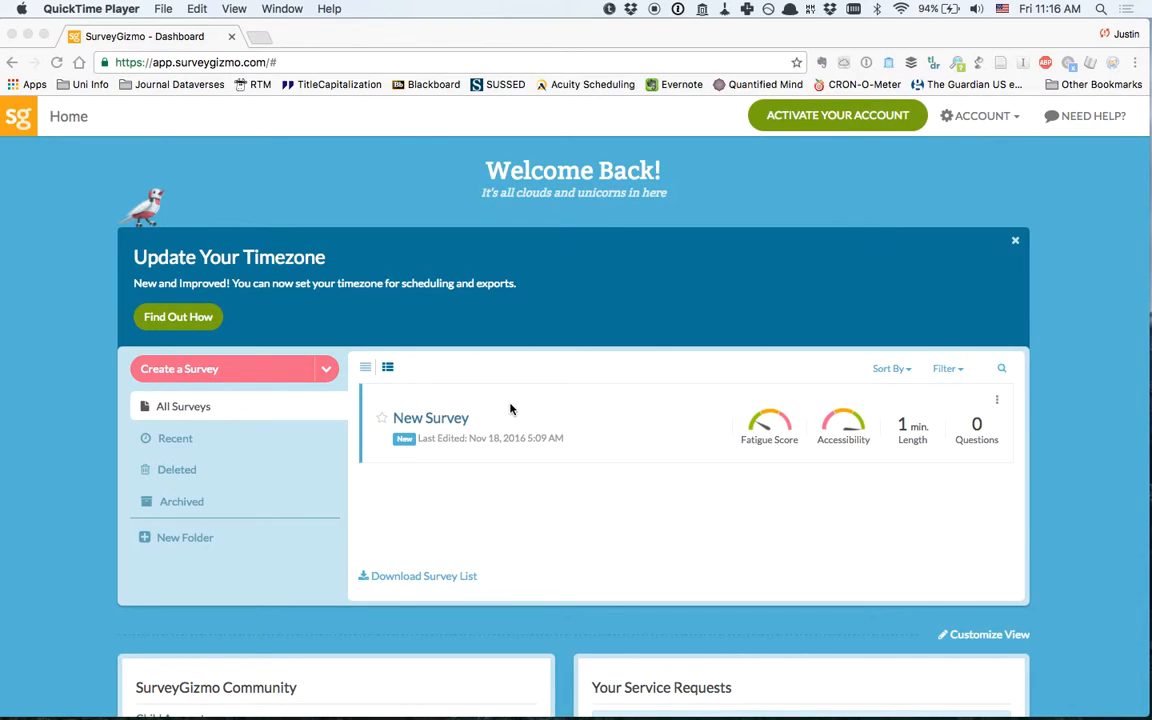
- Open the survey named New Survey for building and look over its Page 1 and Thank You page
{"action": "left_click", "coordinate": [479, 393]}
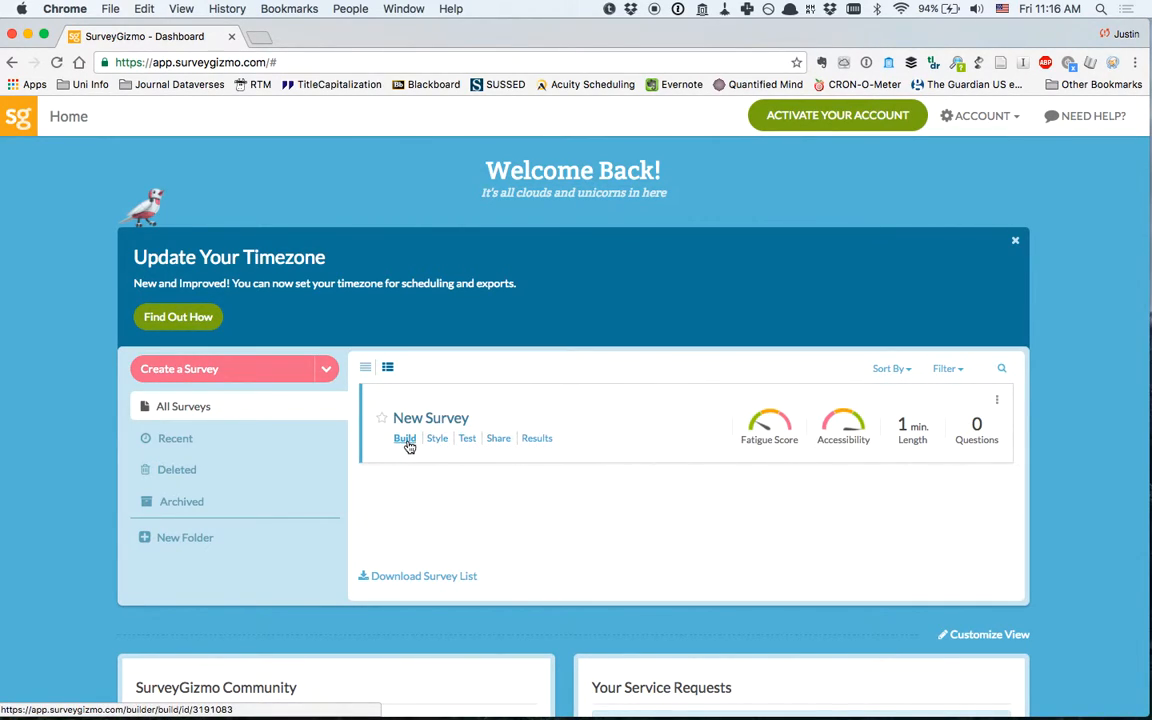
{"action": "left_click", "coordinate": [405, 443]}
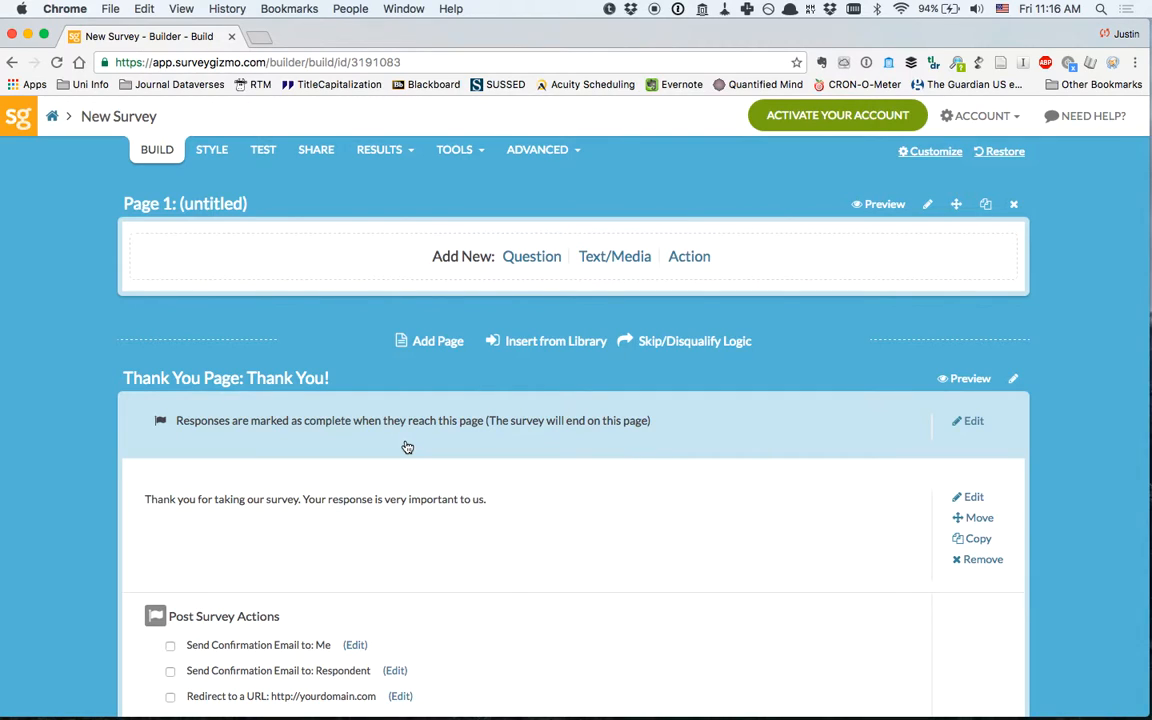
{"action": "mouse_move", "coordinate": [532, 514]}
{"action": "scroll", "coordinate": [532, 514], "scroll_direction": "down", "scroll_amount": 2}
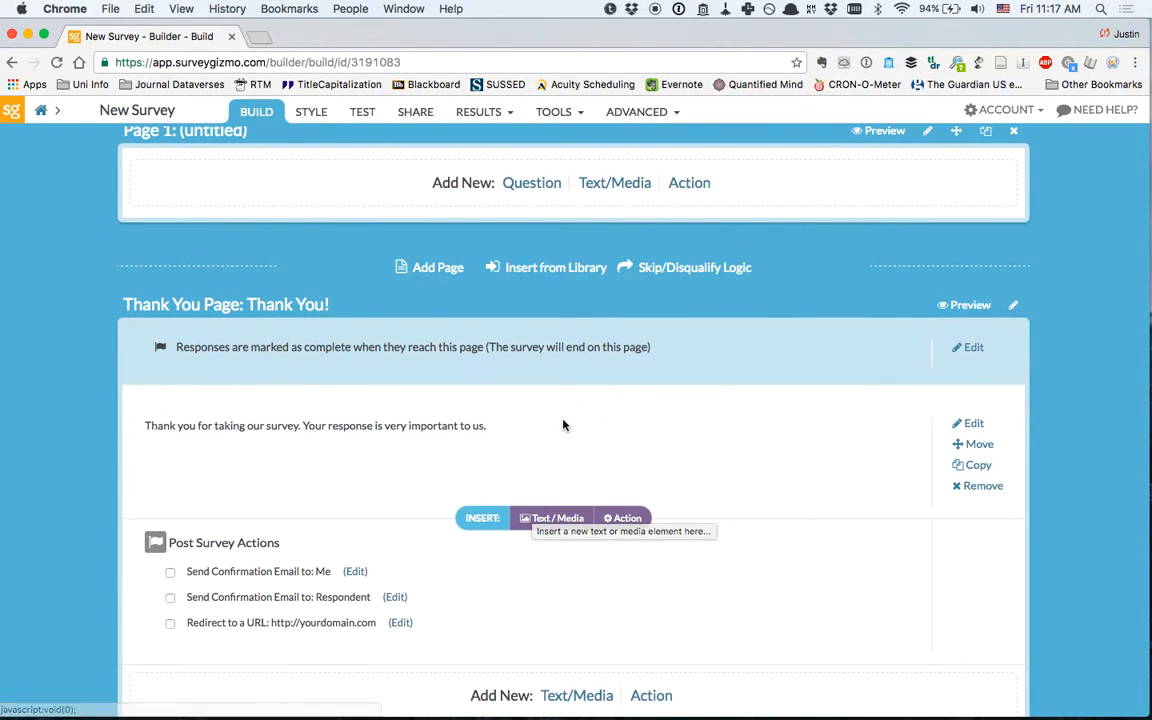
{"action": "scroll", "coordinate": [563, 425], "scroll_direction": "up", "scroll_amount": 2}
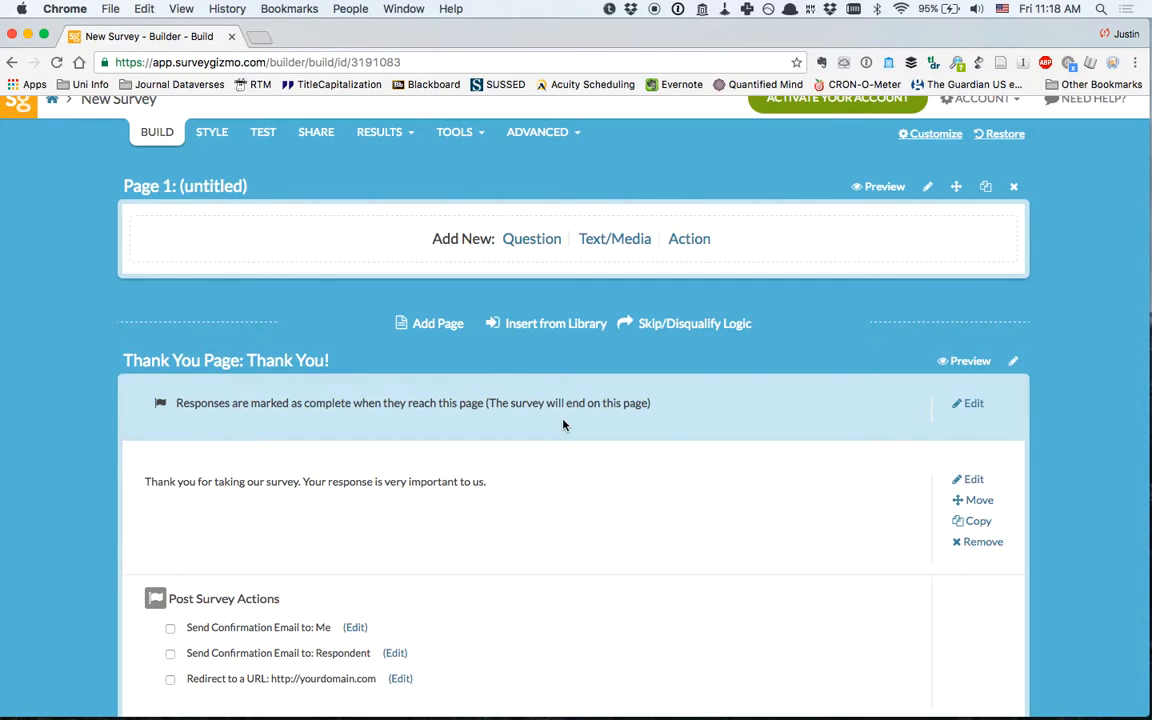
- Add a text element to Page 1 with the copied control paragraph ending "in order to prevent terrorism" and save it
{"action": "left_click", "coordinate": [609, 244]}
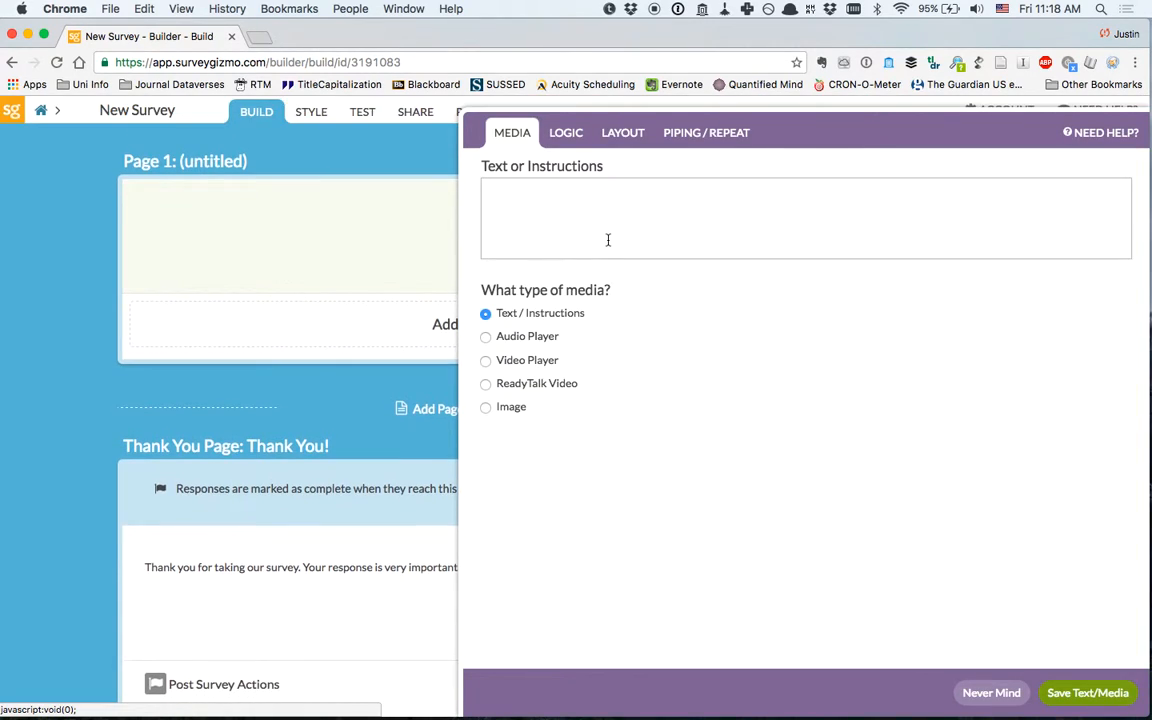
{"action": "left_click", "coordinate": [581, 224]}
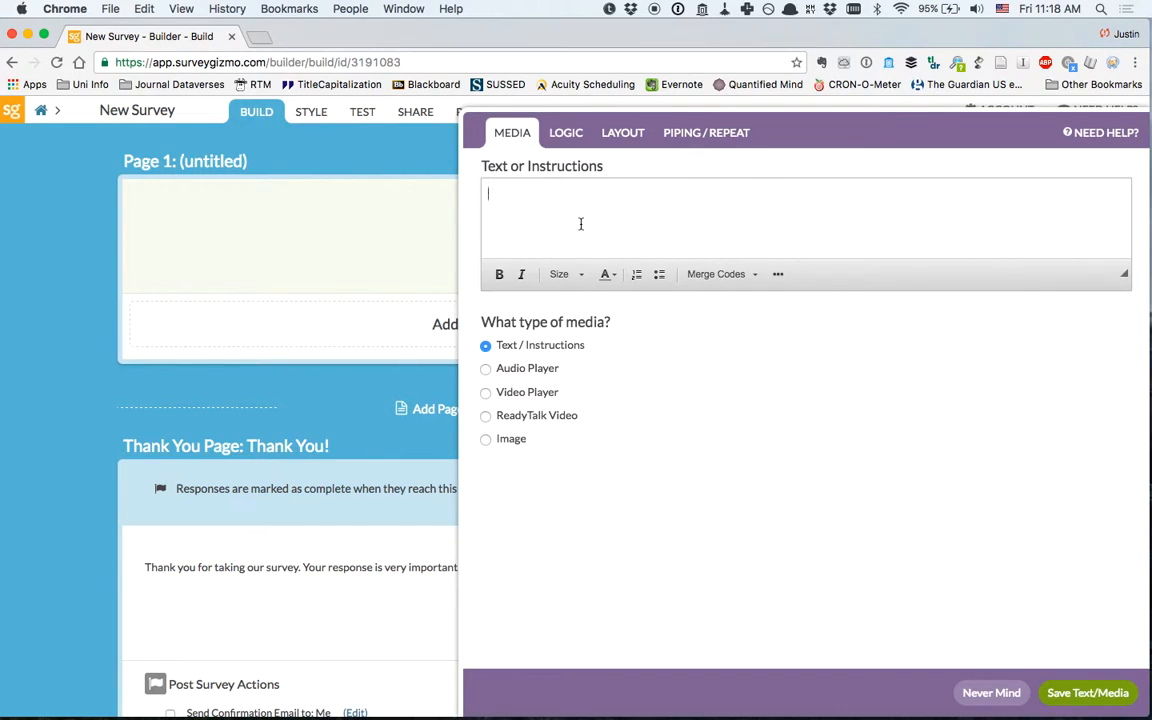
{"action": "key", "text": "super+alt+c"}
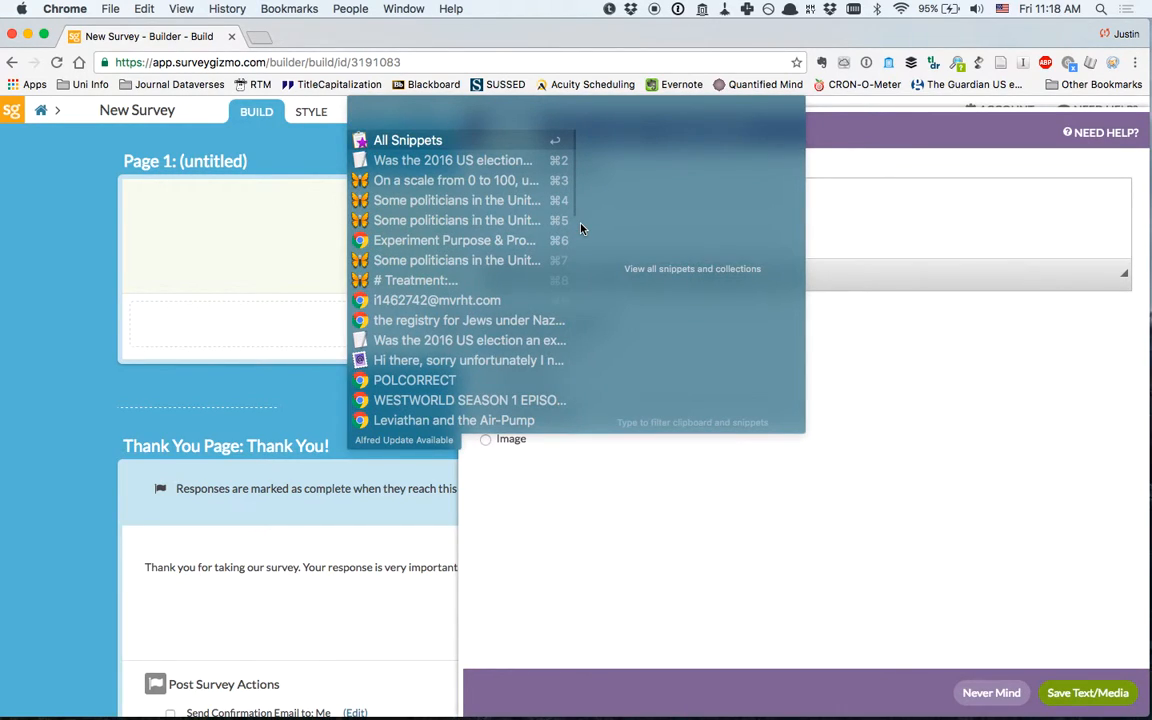
{"action": "left_click", "coordinate": [510, 222]}
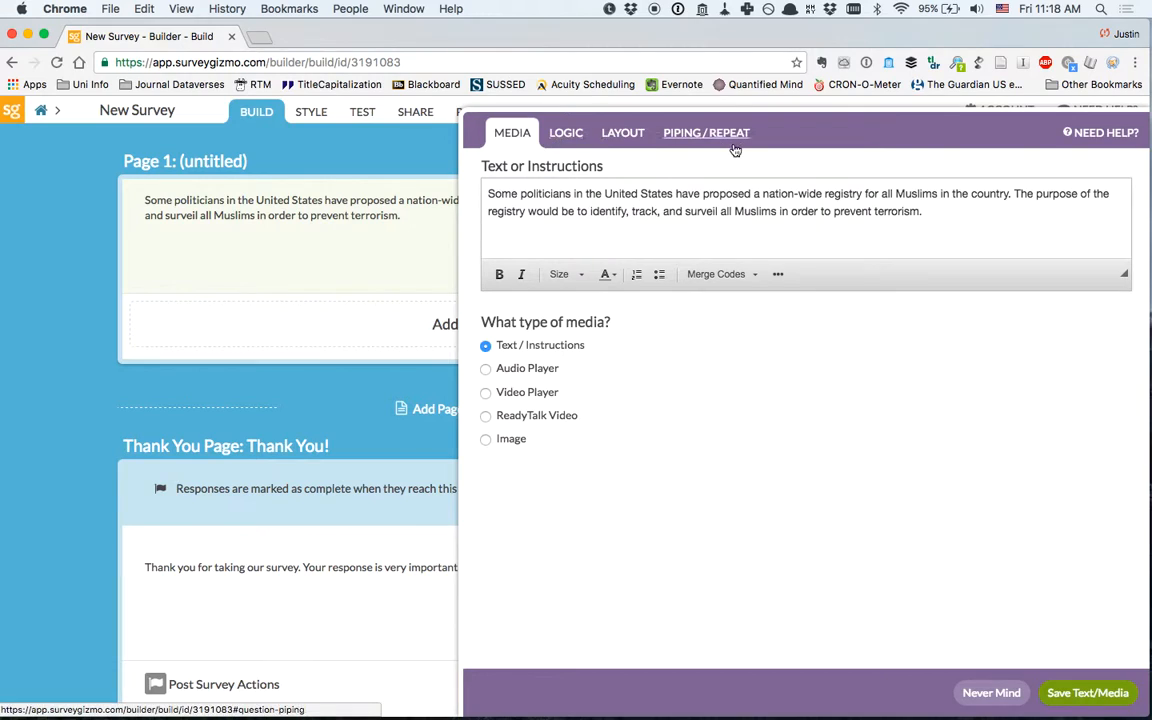
{"action": "left_click", "coordinate": [1058, 692]}
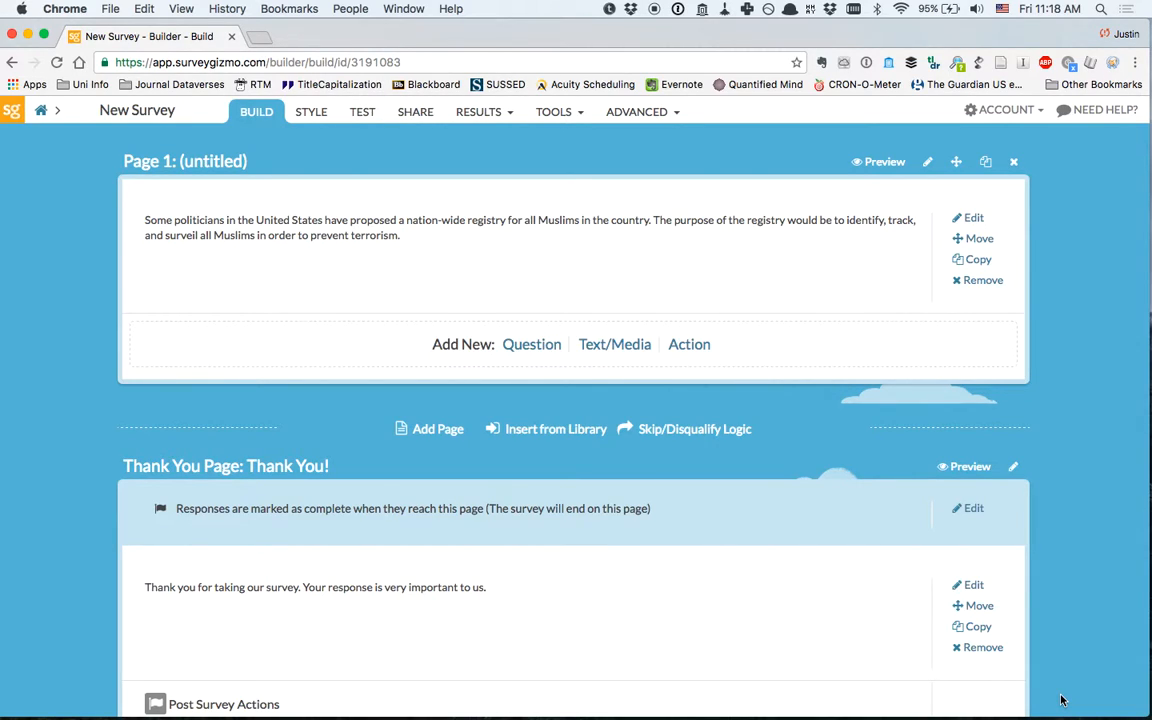
- Add a second text element to Page 1 with the copied registry paragraph that includes the critics' Nazi-regime comparison, and save it
{"action": "mouse_move", "coordinate": [790, 201]}
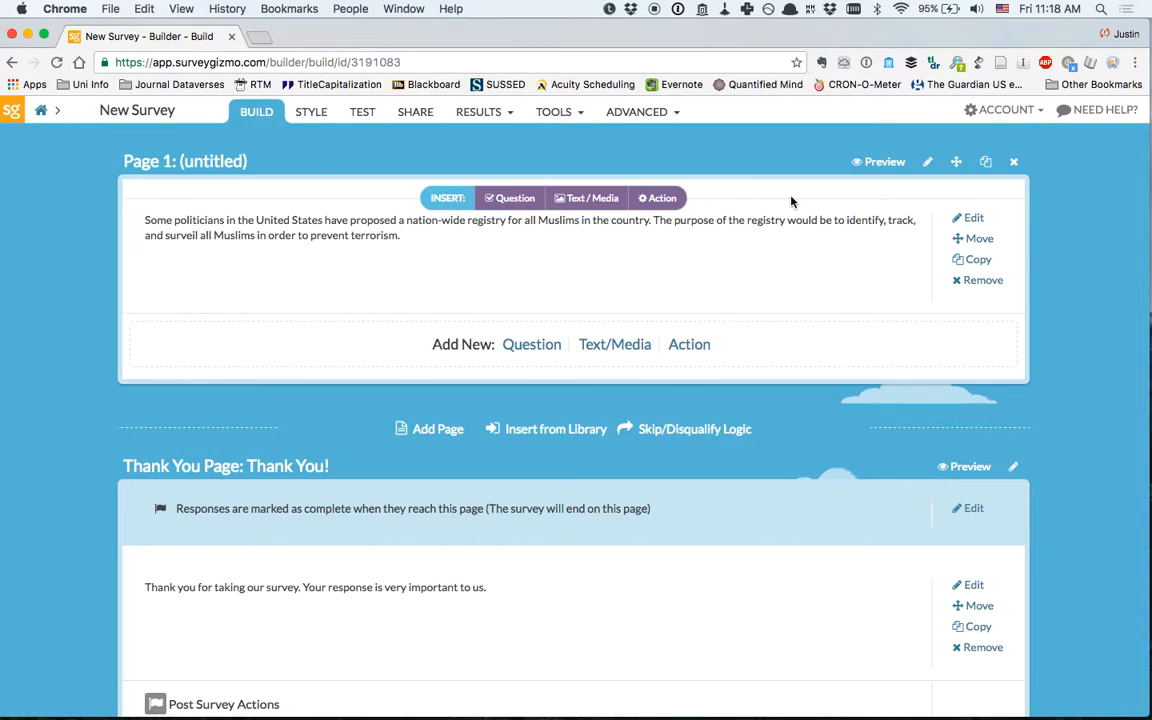
{"action": "left_click", "coordinate": [608, 348]}
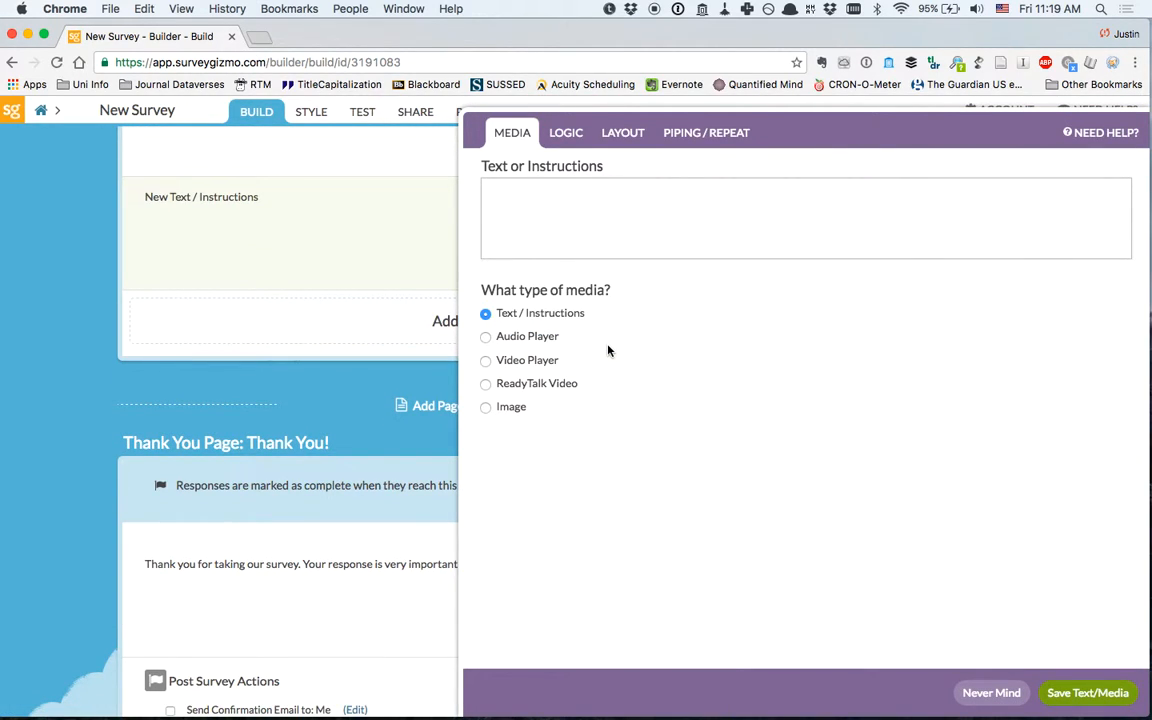
{"action": "left_click", "coordinate": [606, 202]}
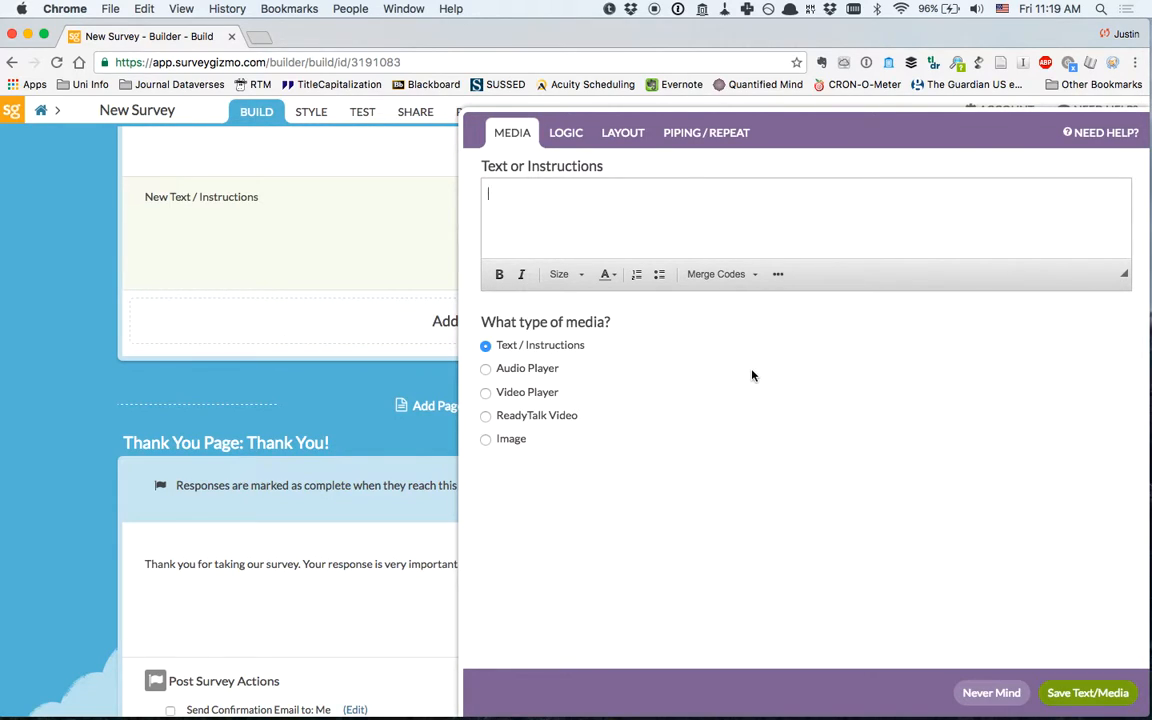
{"action": "key", "text": "super+alt+c"}
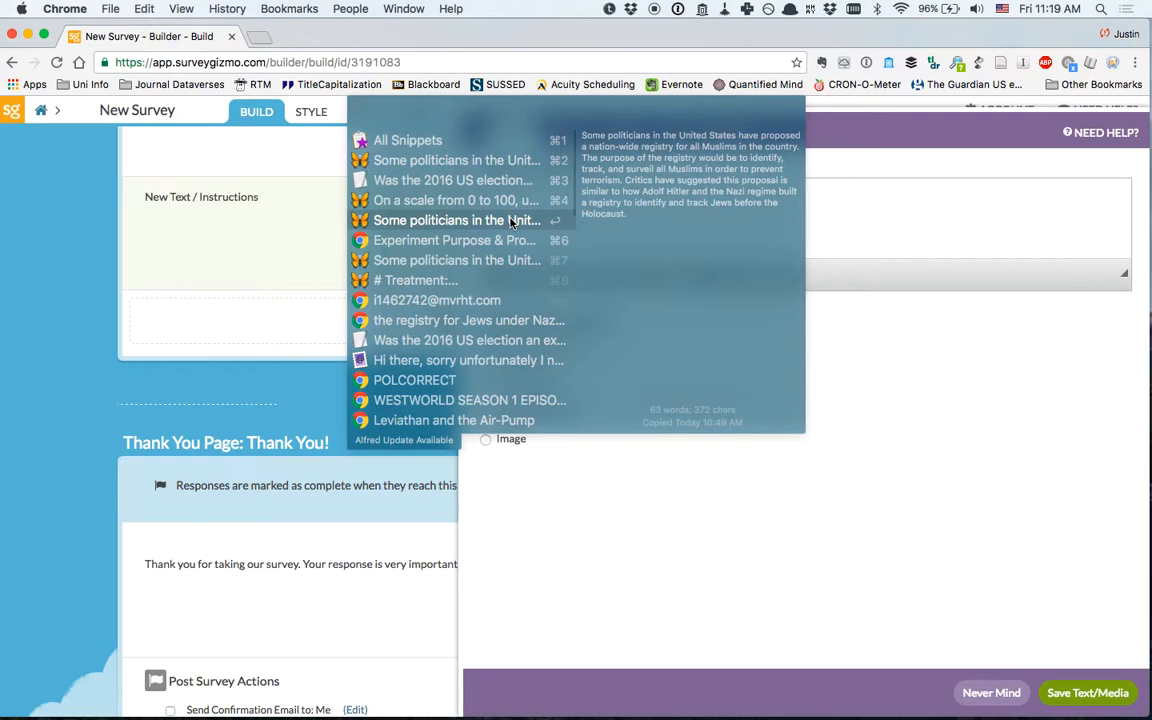
{"action": "left_click", "coordinate": [510, 220]}
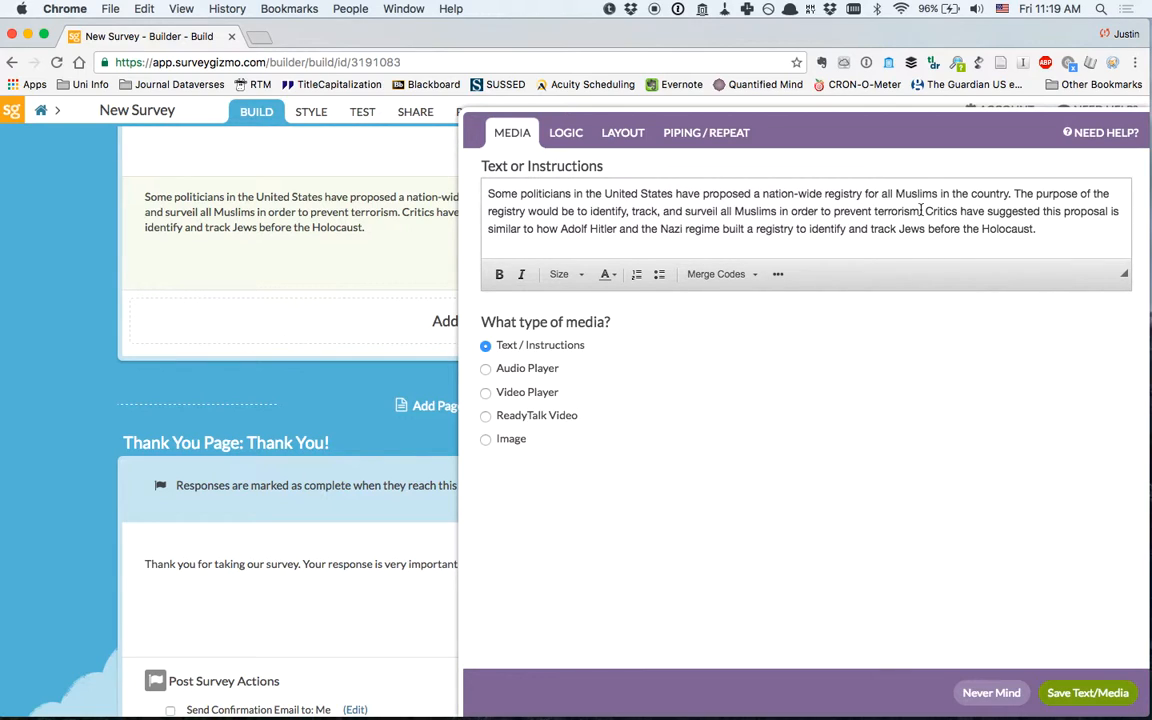
{"action": "left_click", "coordinate": [1075, 693]}
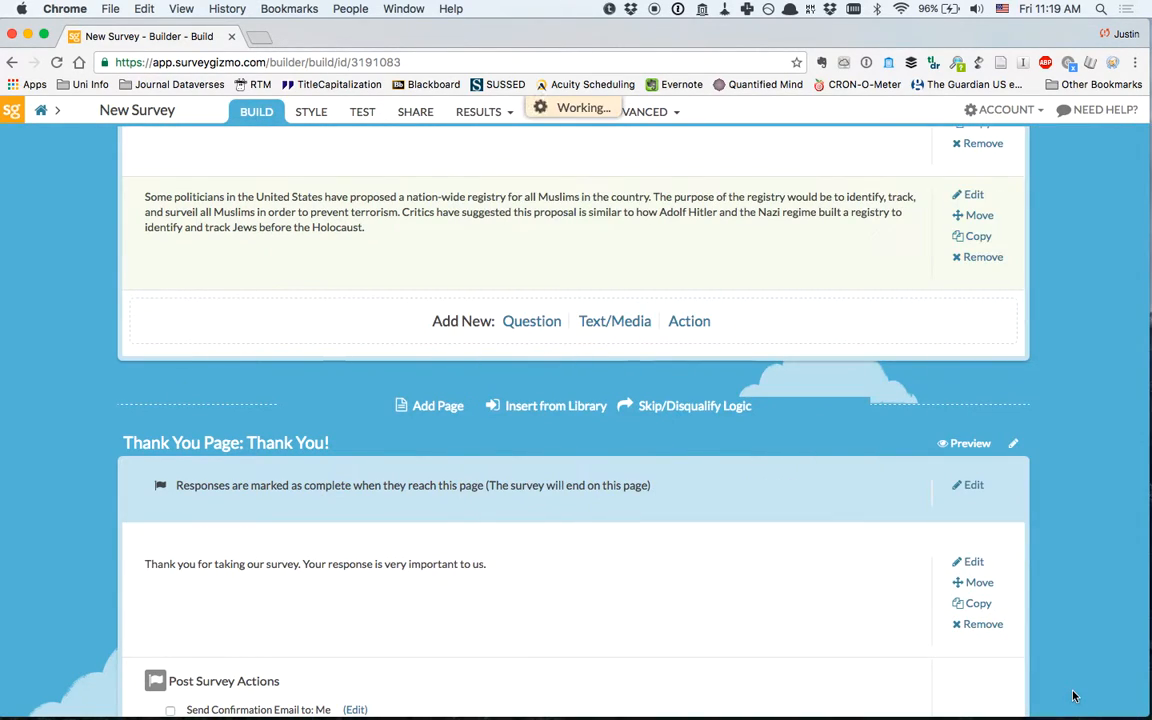
- Add a new question below the two text elements on Page 1 and set its type to Slider
{"action": "scroll", "coordinate": [1115, 400], "scroll_direction": "up", "scroll_amount": 3}
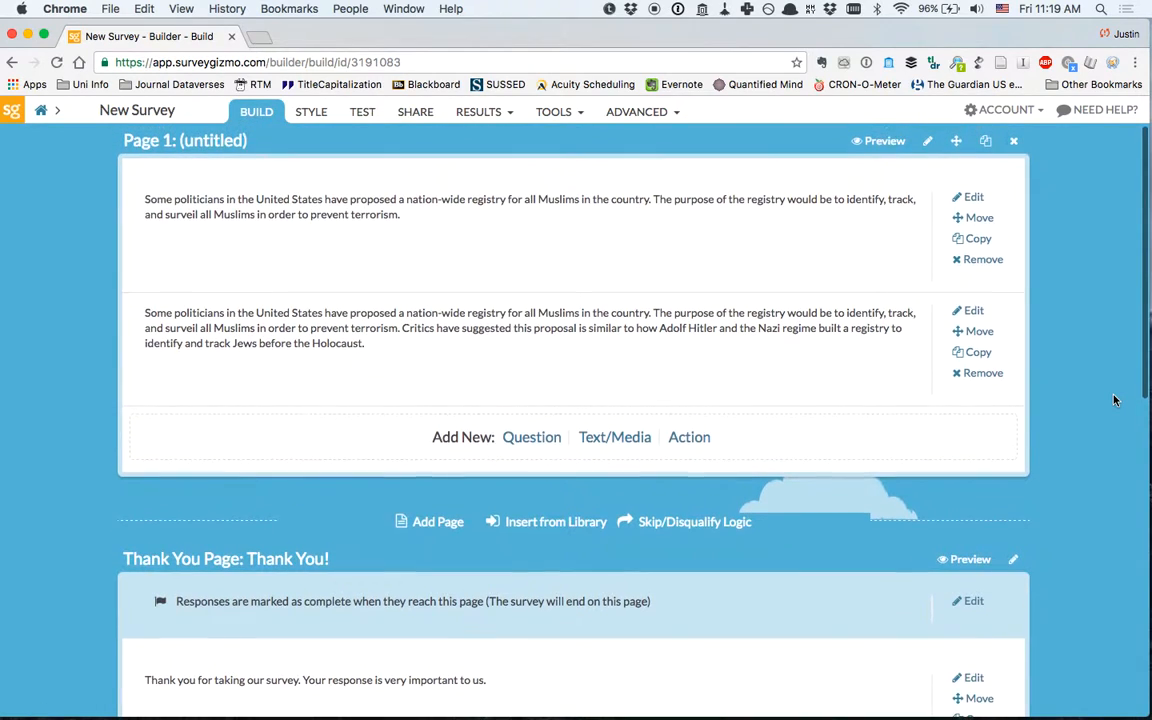
{"action": "scroll", "coordinate": [1115, 400], "scroll_direction": "up", "scroll_amount": 2}
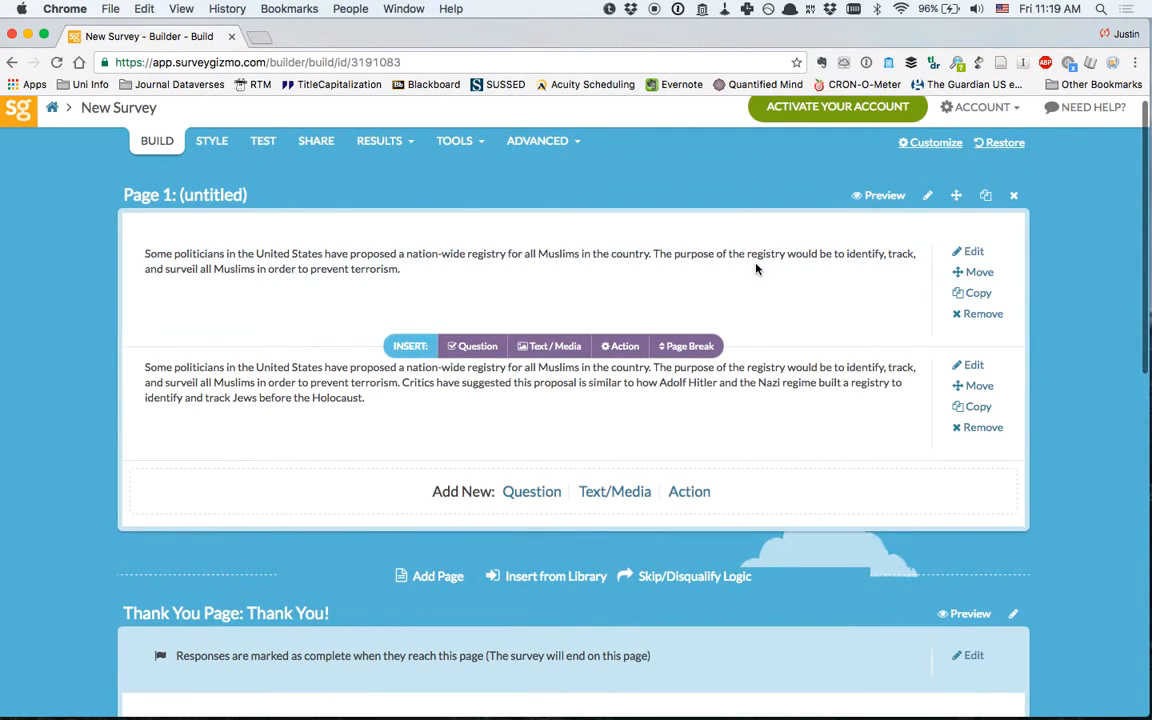
{"action": "scroll", "coordinate": [776, 414], "scroll_direction": "down", "scroll_amount": 3}
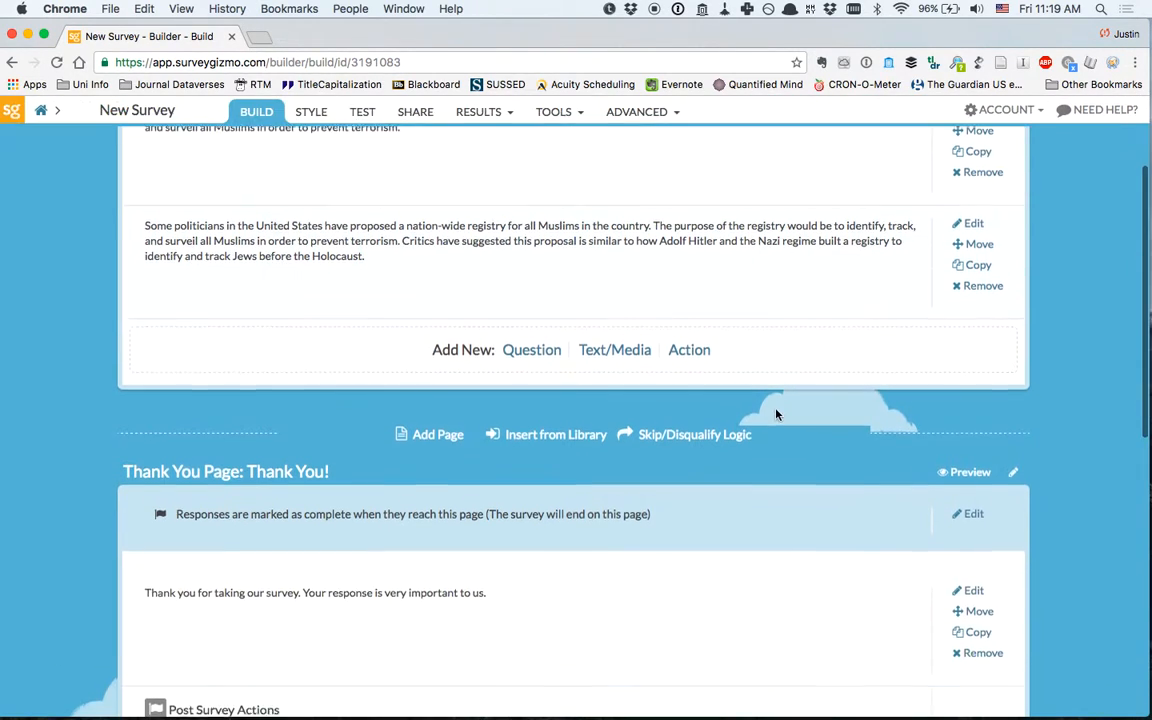
{"action": "scroll", "coordinate": [776, 414], "scroll_direction": "up", "scroll_amount": 1}
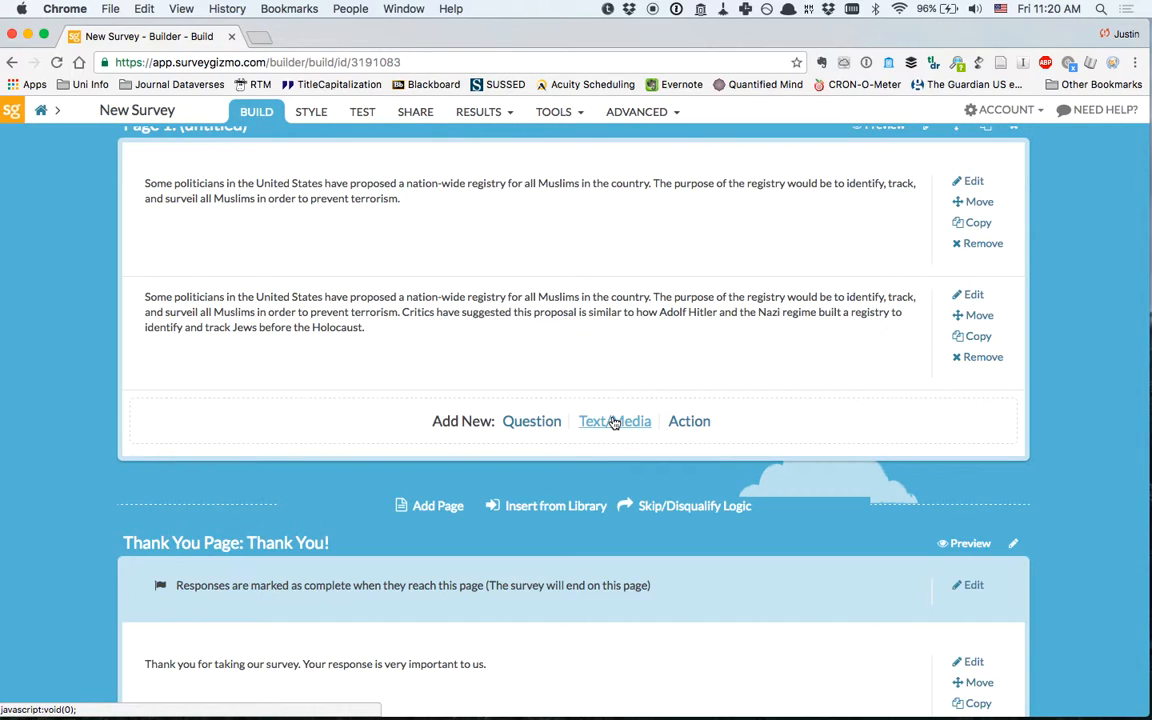
{"action": "left_click", "coordinate": [538, 424]}
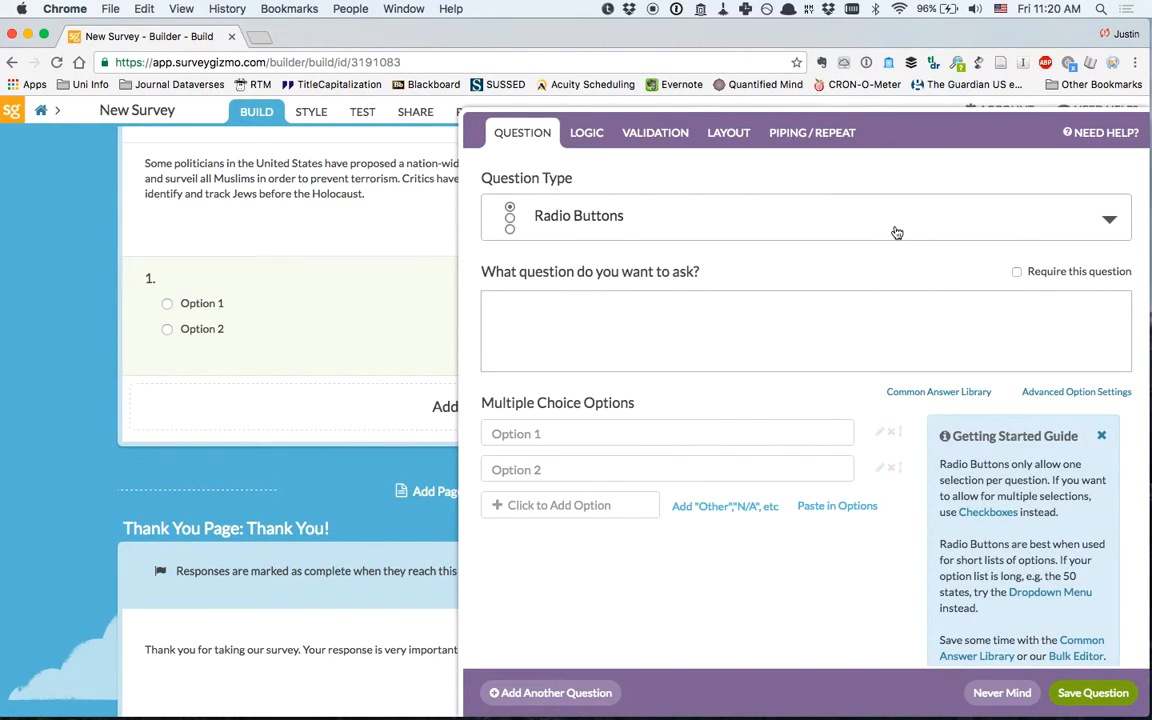
{"action": "left_click", "coordinate": [1106, 219]}
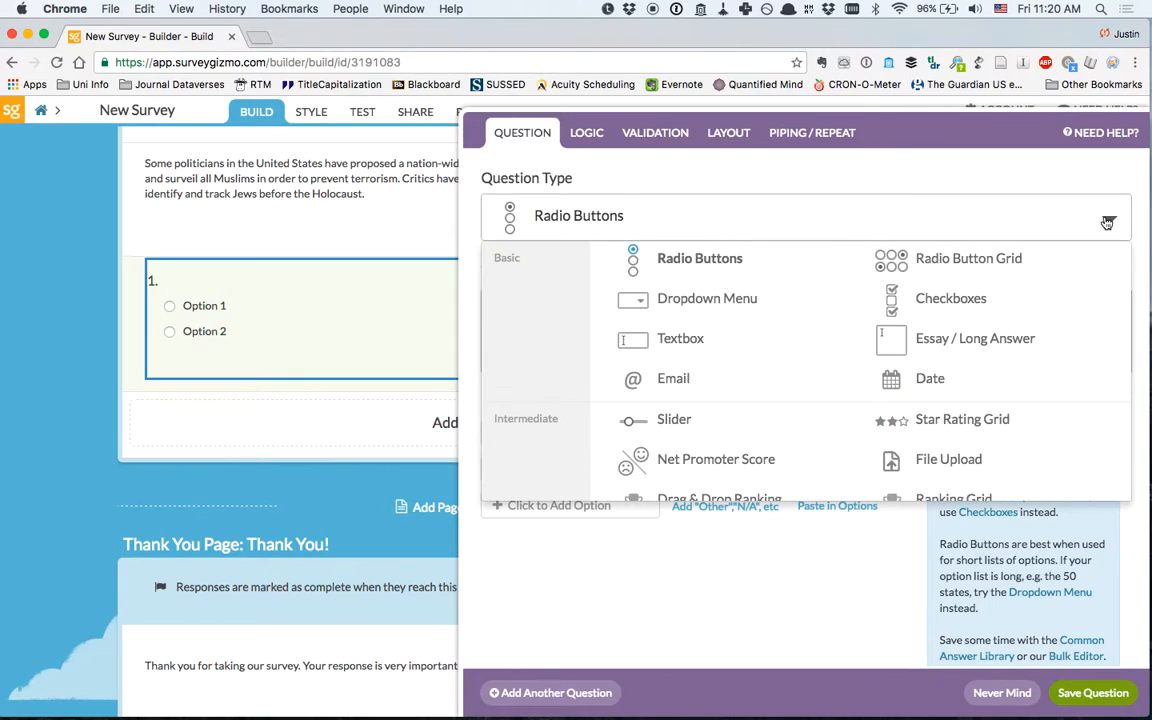
{"action": "scroll", "coordinate": [754, 427], "scroll_direction": "down", "scroll_amount": 3}
{"action": "scroll", "coordinate": [754, 427], "scroll_direction": "up", "scroll_amount": 3}
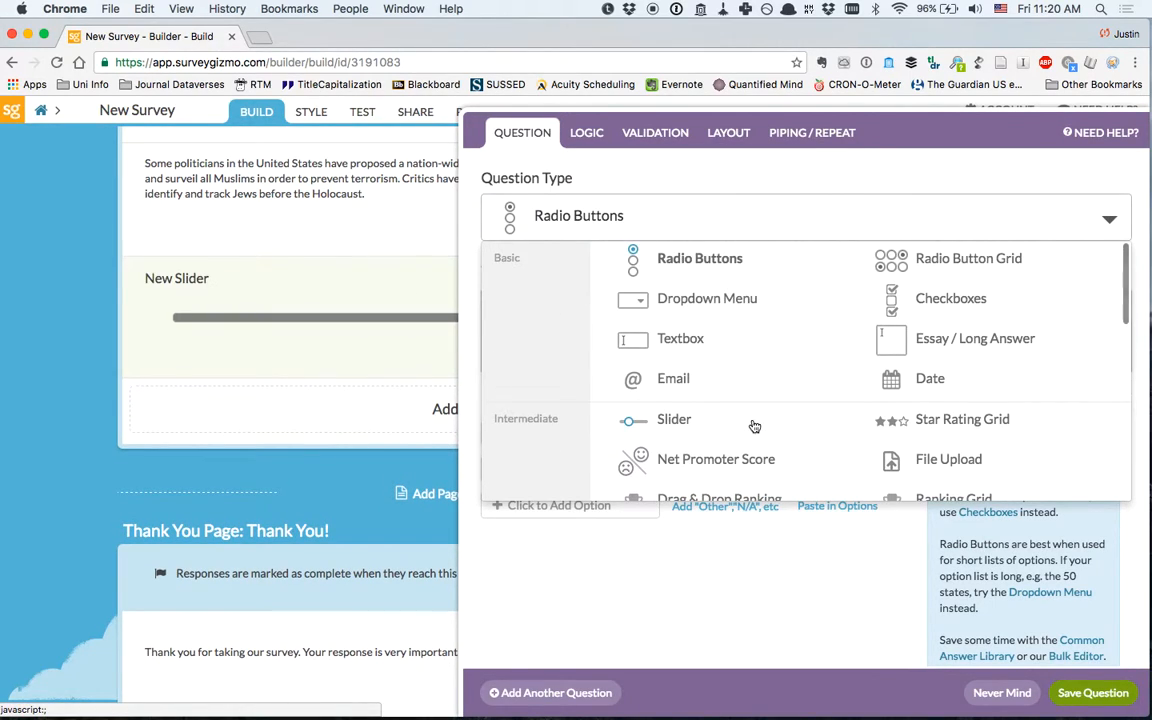
{"action": "scroll", "coordinate": [754, 427], "scroll_direction": "down", "scroll_amount": 1}
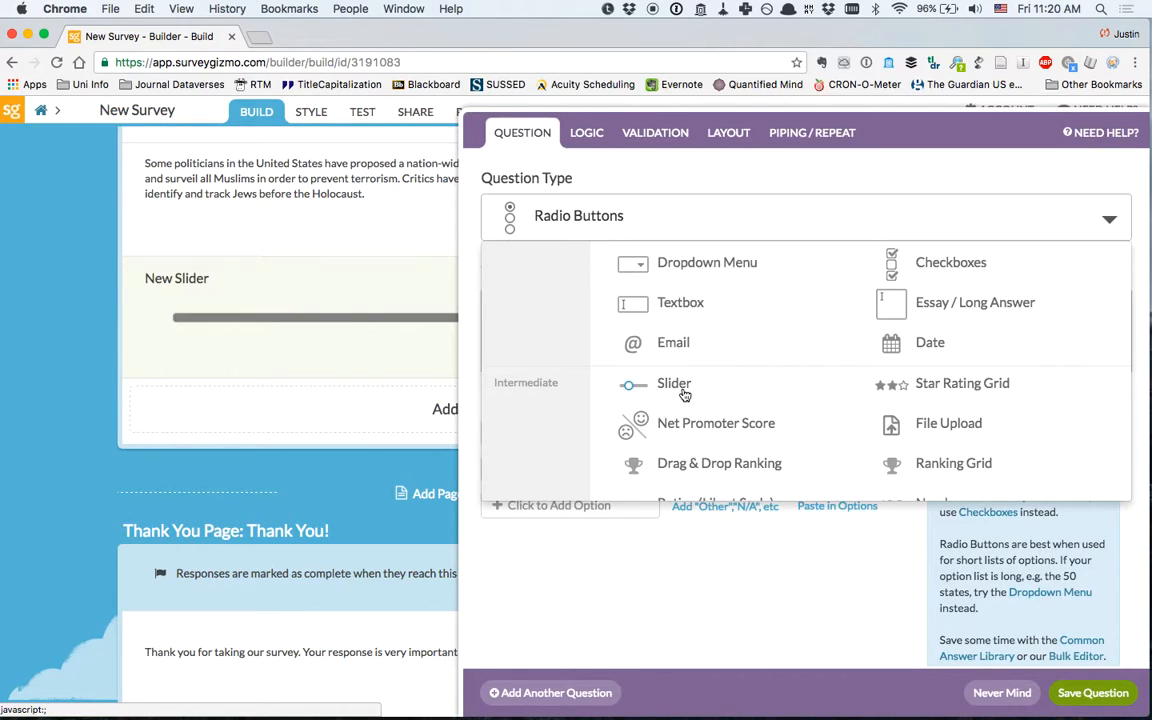
{"action": "scroll", "coordinate": [684, 395], "scroll_direction": "up", "scroll_amount": 2}
{"action": "scroll", "coordinate": [684, 395], "scroll_direction": "down", "scroll_amount": 5}
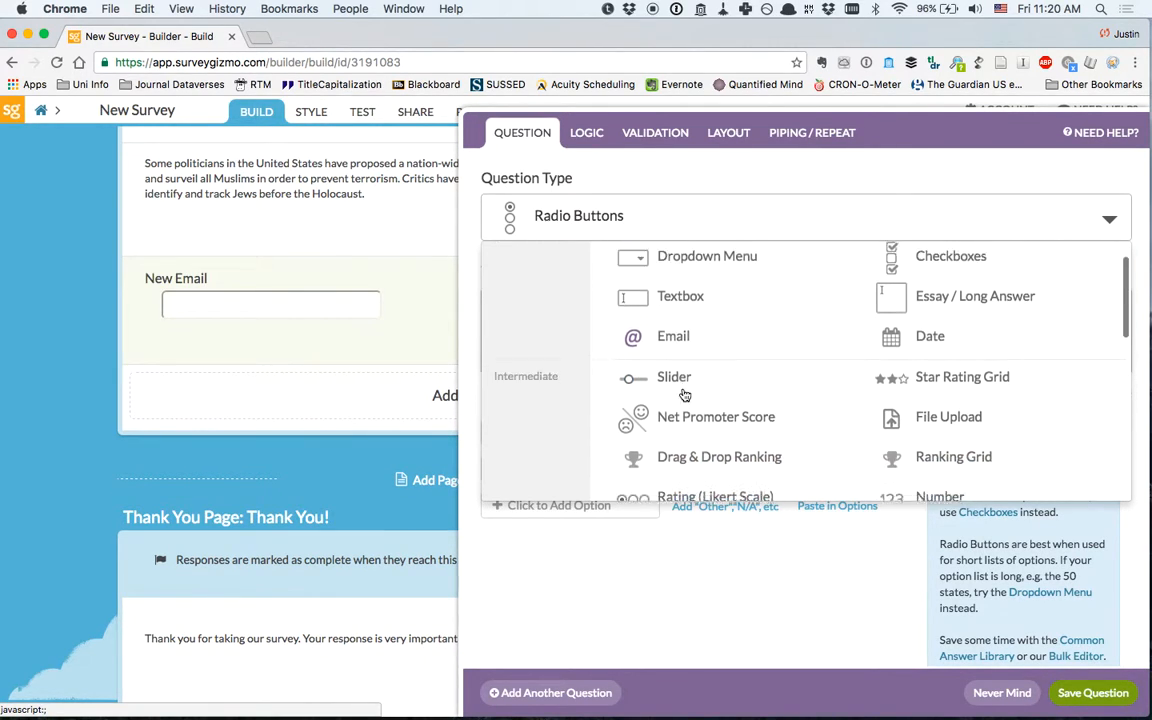
{"action": "scroll", "coordinate": [684, 395], "scroll_direction": "down", "scroll_amount": 1}
{"action": "scroll", "coordinate": [684, 395], "scroll_direction": "up", "scroll_amount": 4}
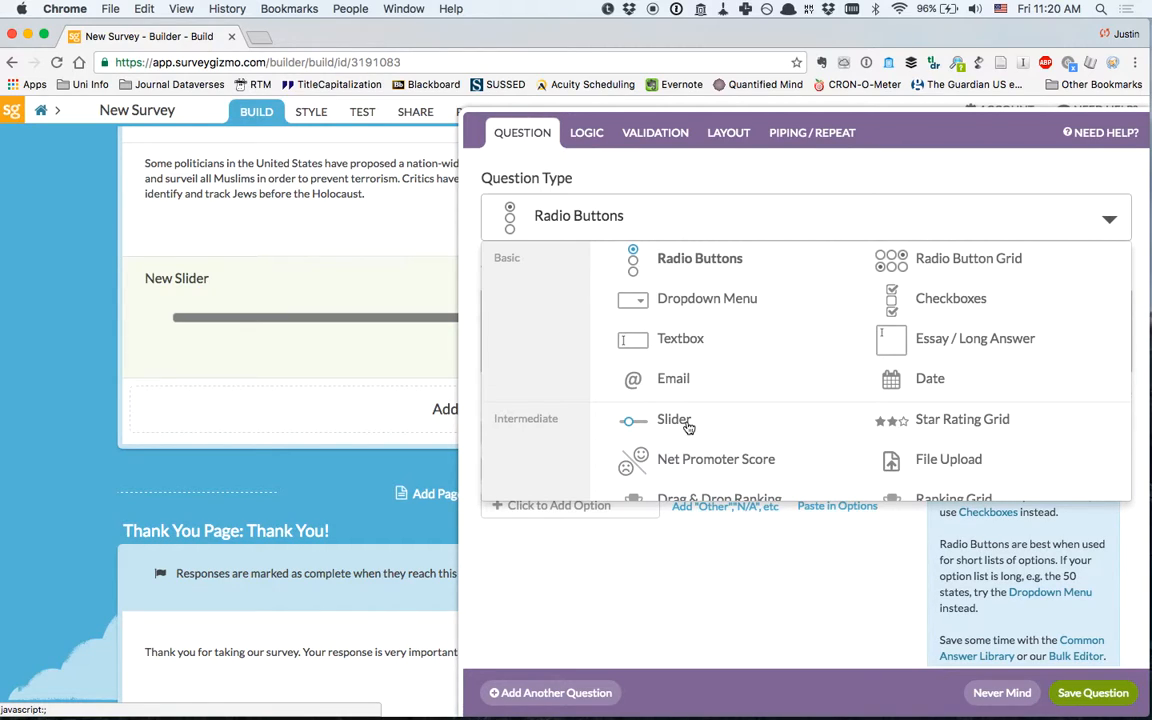
{"action": "left_click", "coordinate": [688, 422]}
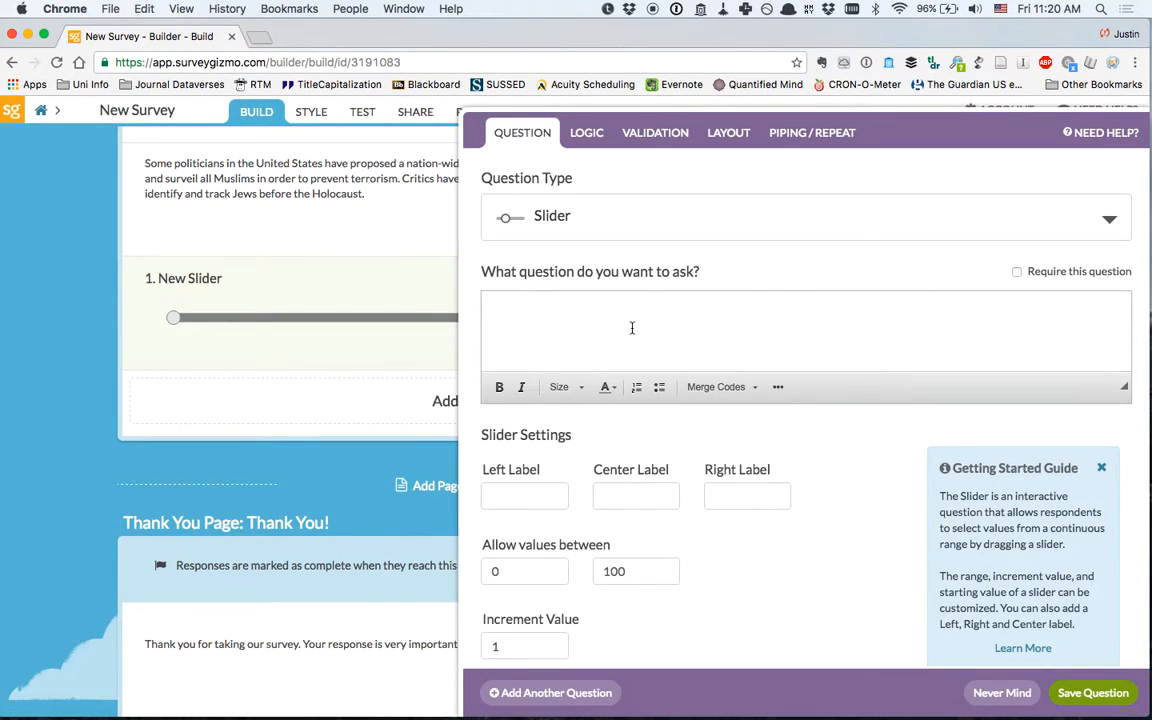
- Set the question text to "On a scale from 0 to 100, use the sliding scale below to indicate your opinion about this proposal."
{"action": "key", "text": "alt+super+c"}
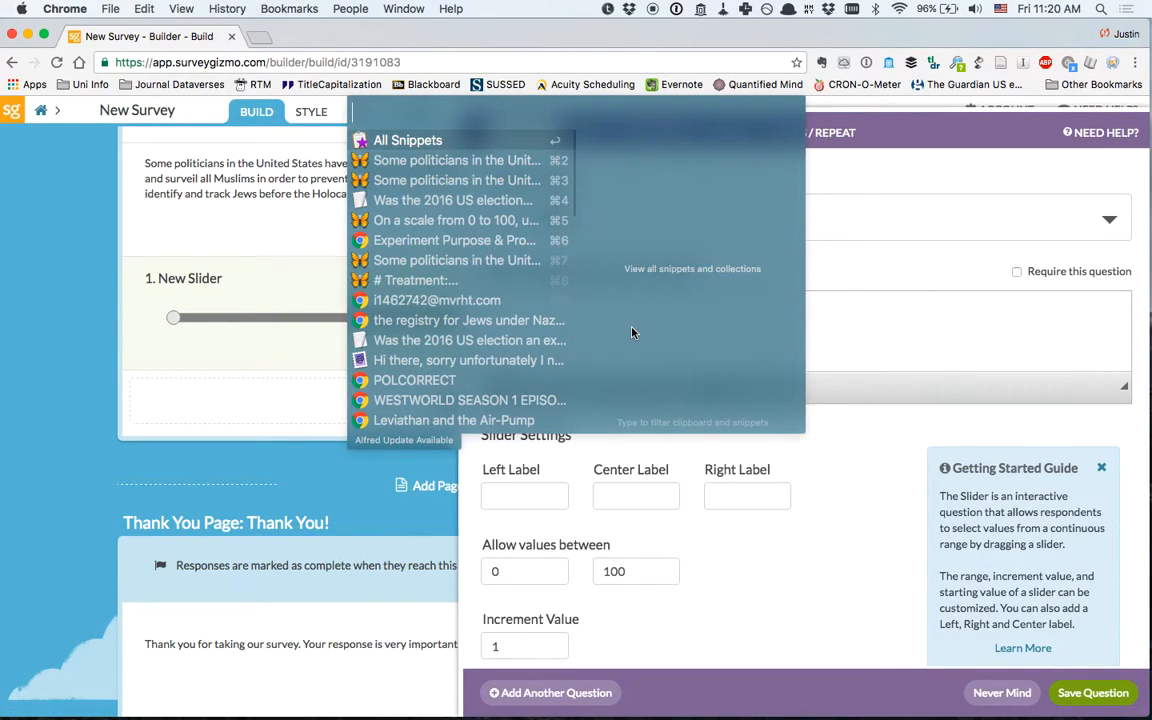
{"action": "mouse_move", "coordinate": [467, 183]}
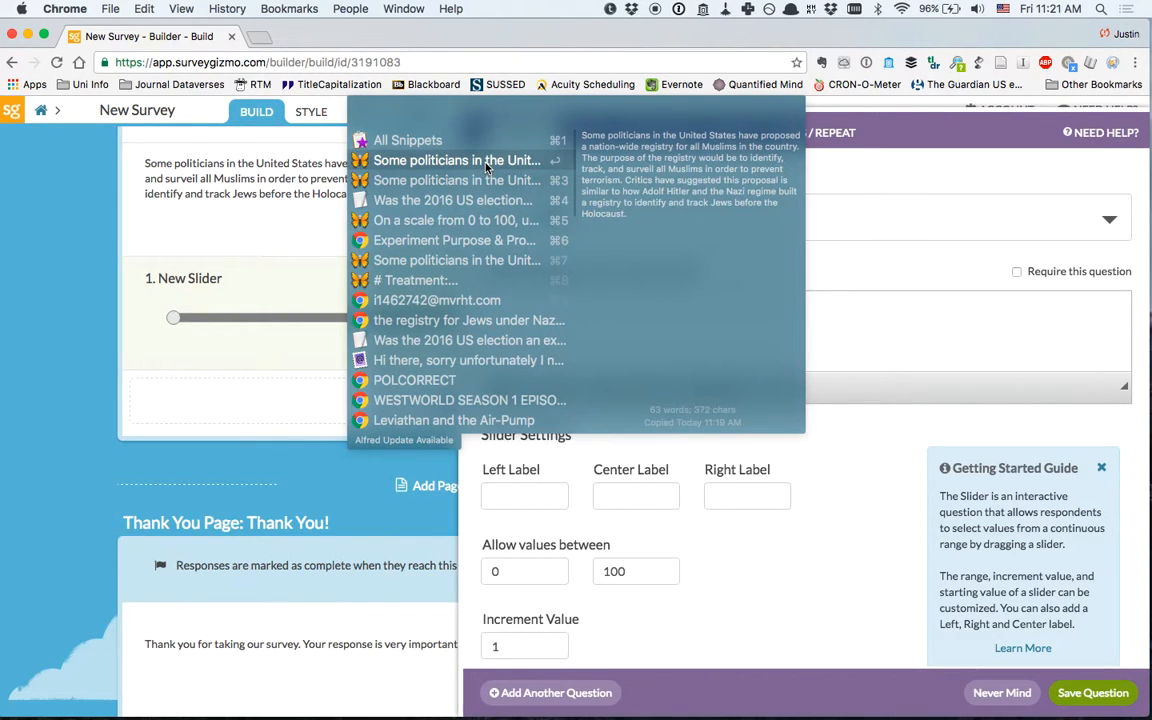
{"action": "left_click", "coordinate": [482, 227]}
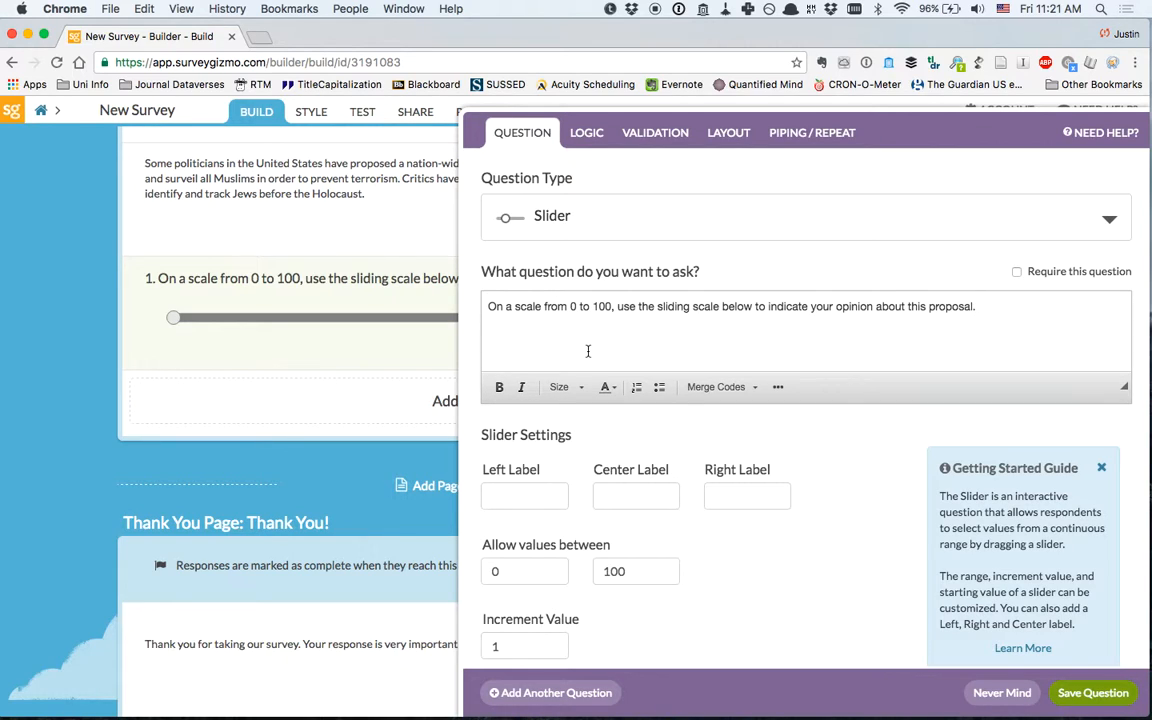
- Label the slider "Strongly opposed" at its left end, "Neither opposed nor supportive" in the center and "Strongly supportive" at its right end
{"action": "scroll", "coordinate": [588, 351], "scroll_direction": "down", "scroll_amount": 2}
{"action": "scroll", "coordinate": [587, 350], "scroll_direction": "up", "scroll_amount": 2}
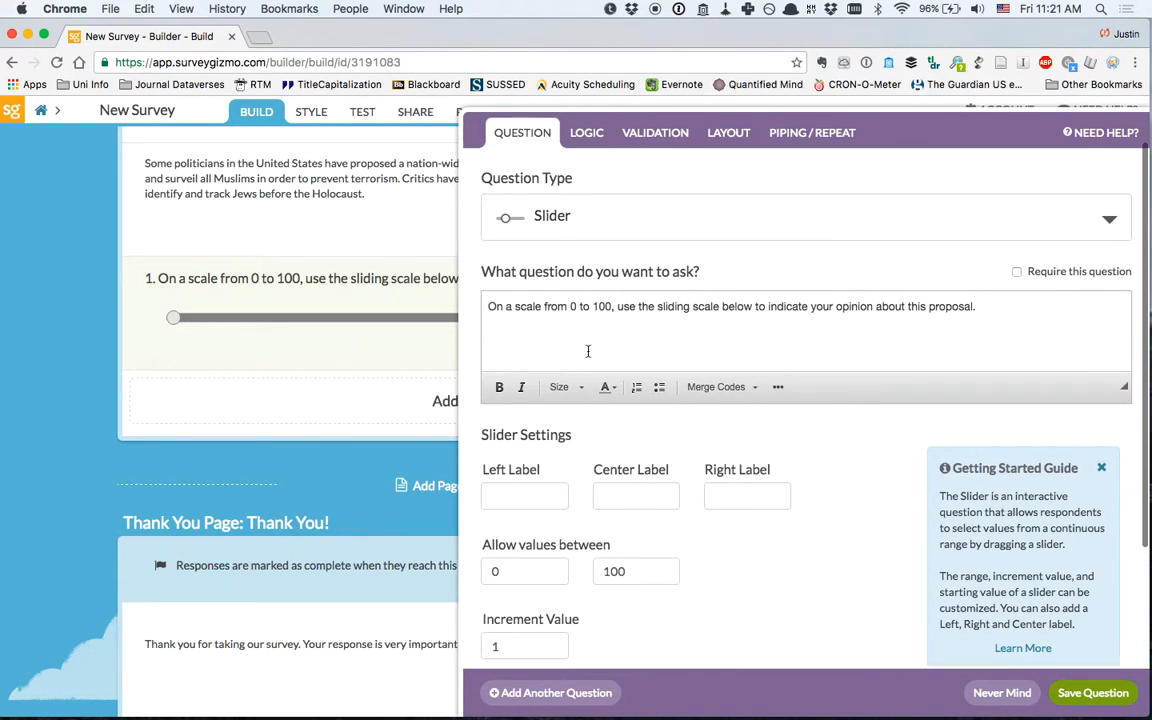
{"action": "scroll", "coordinate": [588, 351], "scroll_direction": "down", "scroll_amount": 2}
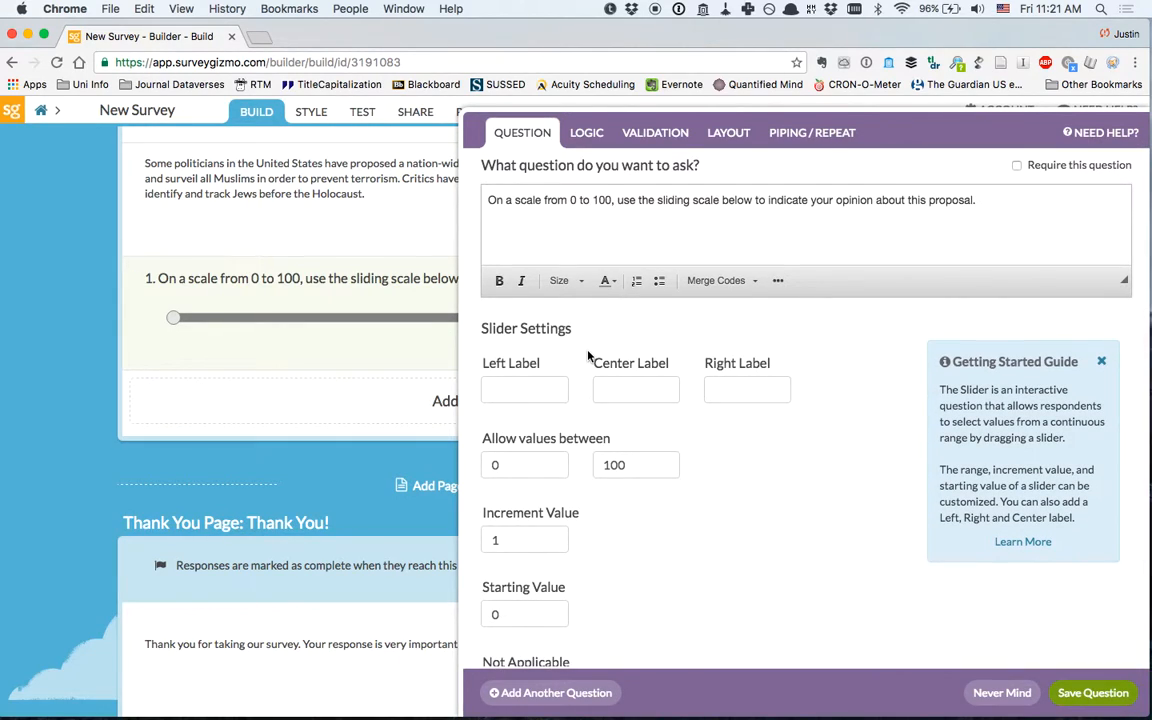
{"action": "left_click", "coordinate": [517, 388]}
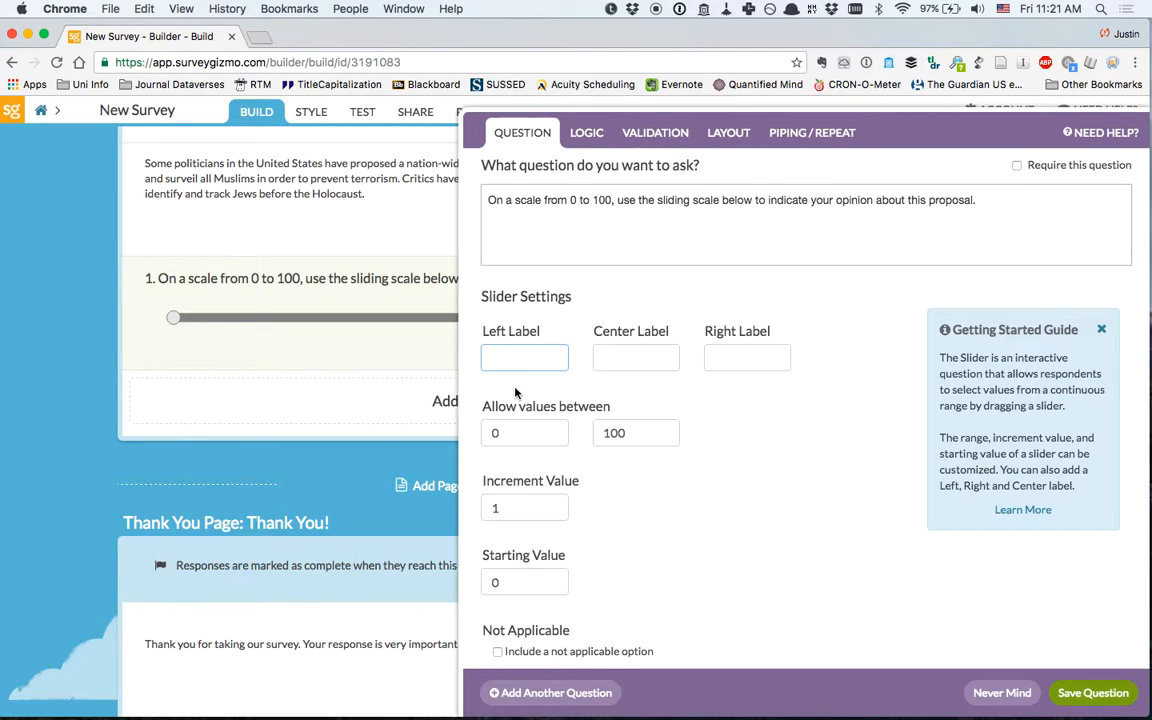
{"action": "type", "text": "Strongly opposed"}
{"action": "left_click", "coordinate": [647, 356]}
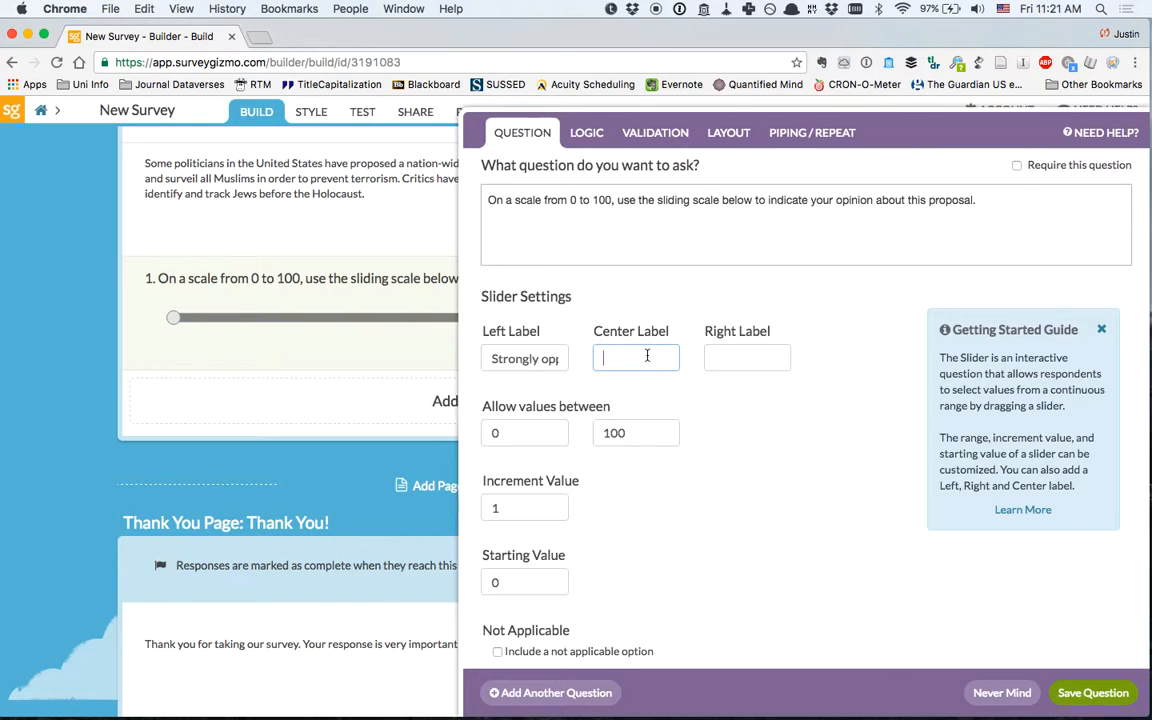
{"action": "type", "text": "Neither opposed nor supportive"}
{"action": "left_click", "coordinate": [764, 357]}
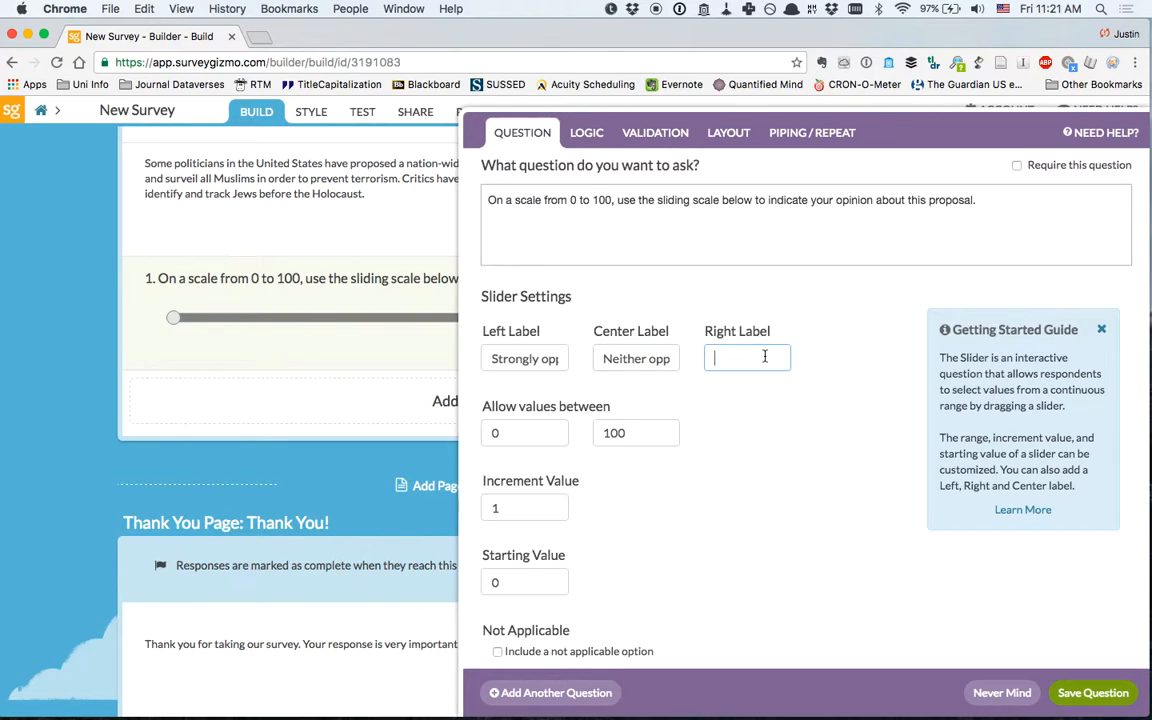
{"action": "type", "text": "Strongly supp"}
{"action": "type", "text": "ortive"}
{"action": "scroll", "coordinate": [760, 430], "scroll_direction": "down", "scroll_amount": 1}
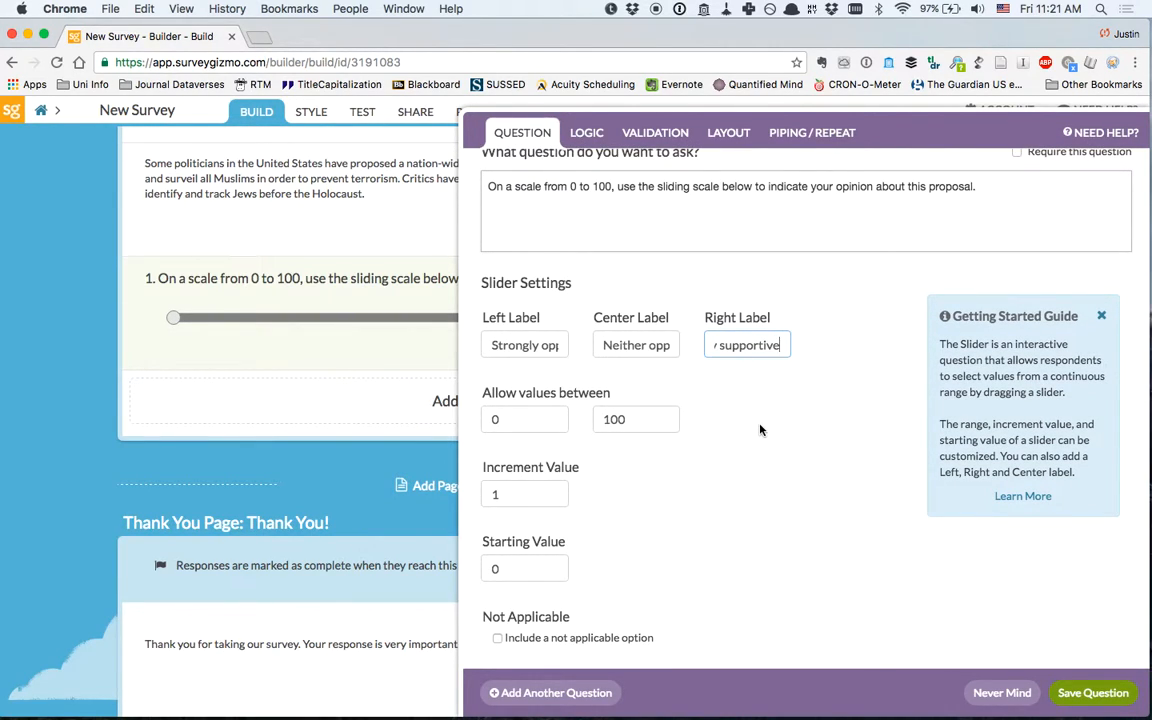
- Save the slider question with its allowed values from 0 to 100, and set it to skip question numbering
{"action": "left_click", "coordinate": [532, 419]}
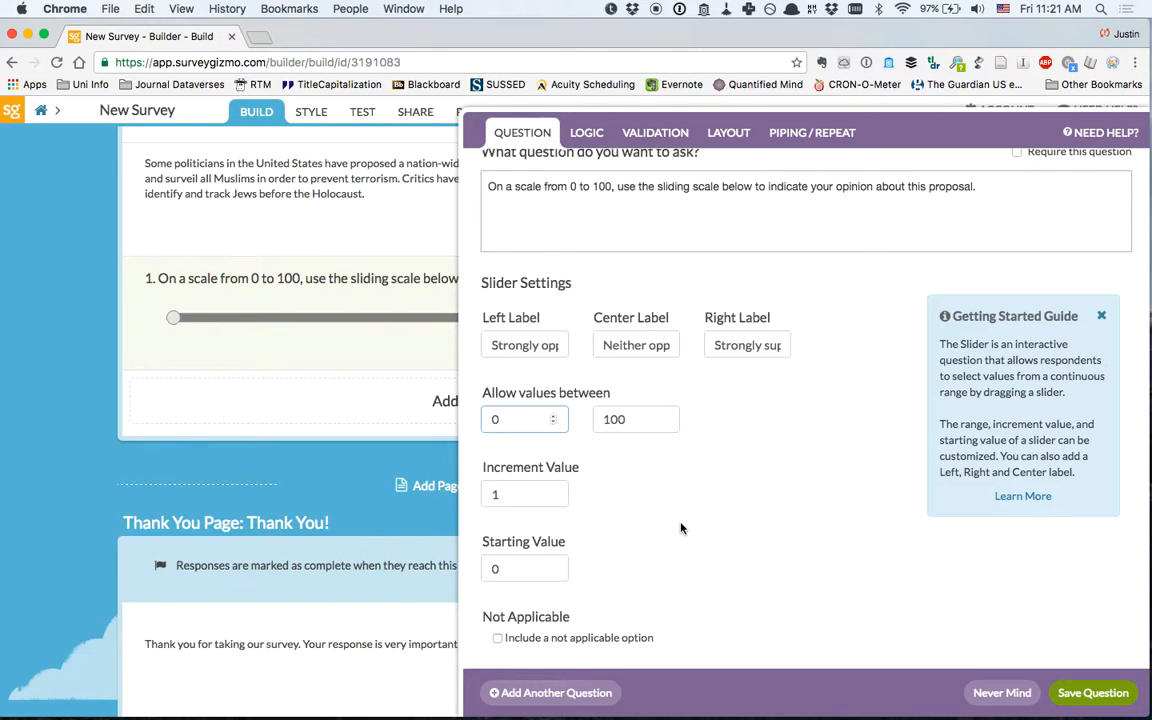
{"action": "left_click", "coordinate": [1087, 692]}
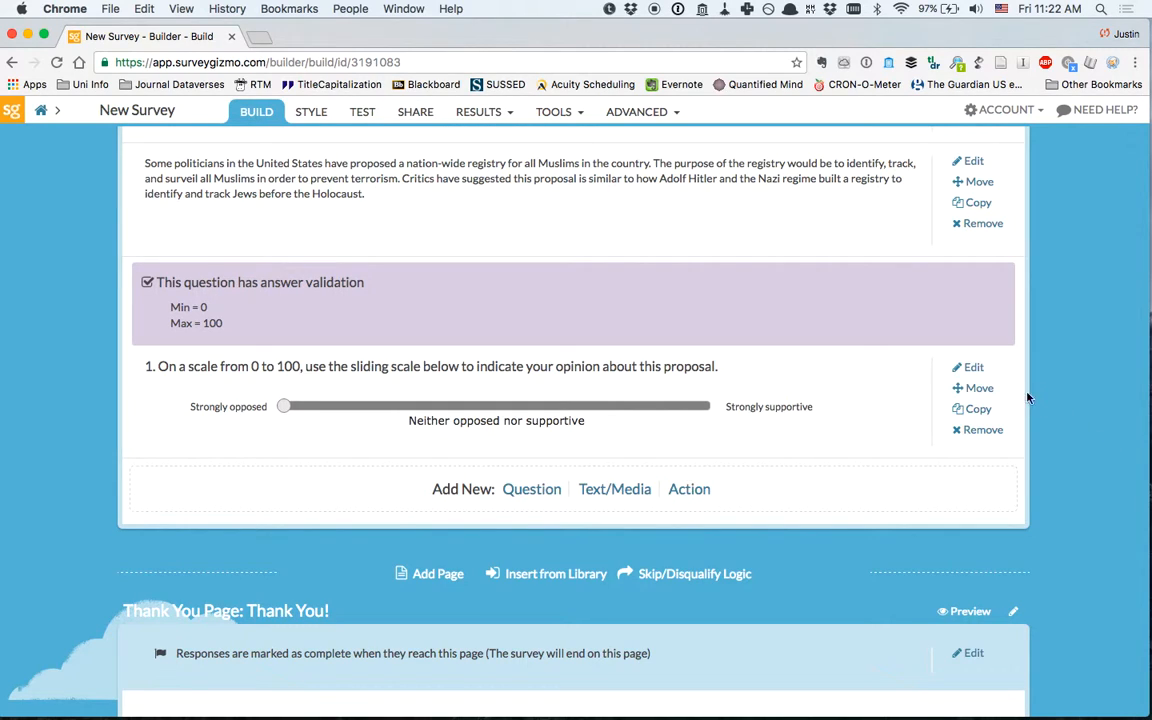
{"action": "left_click", "coordinate": [970, 368]}
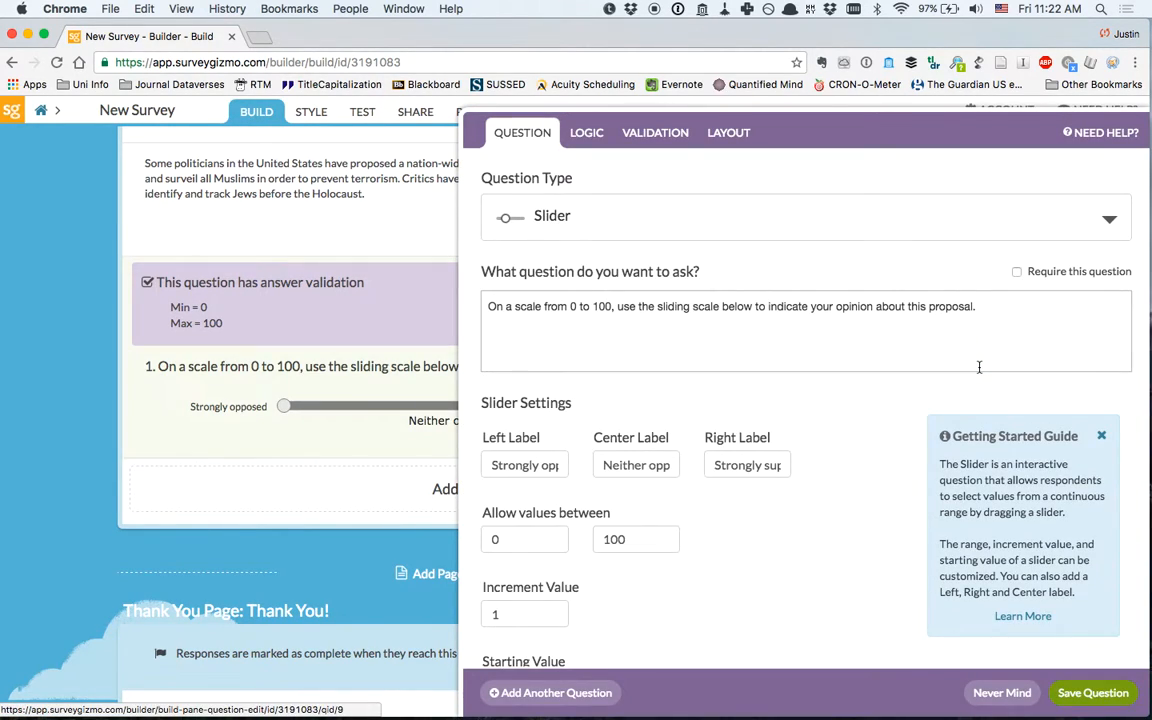
{"action": "left_click", "coordinate": [588, 133]}
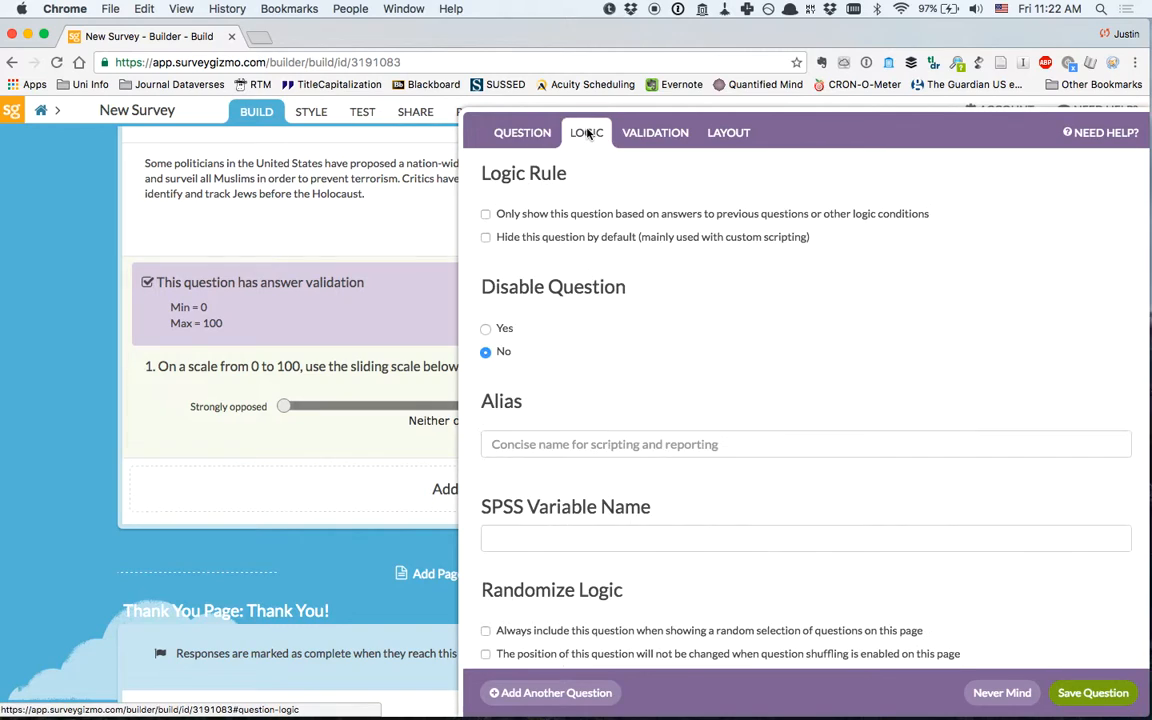
{"action": "left_click", "coordinate": [640, 135]}
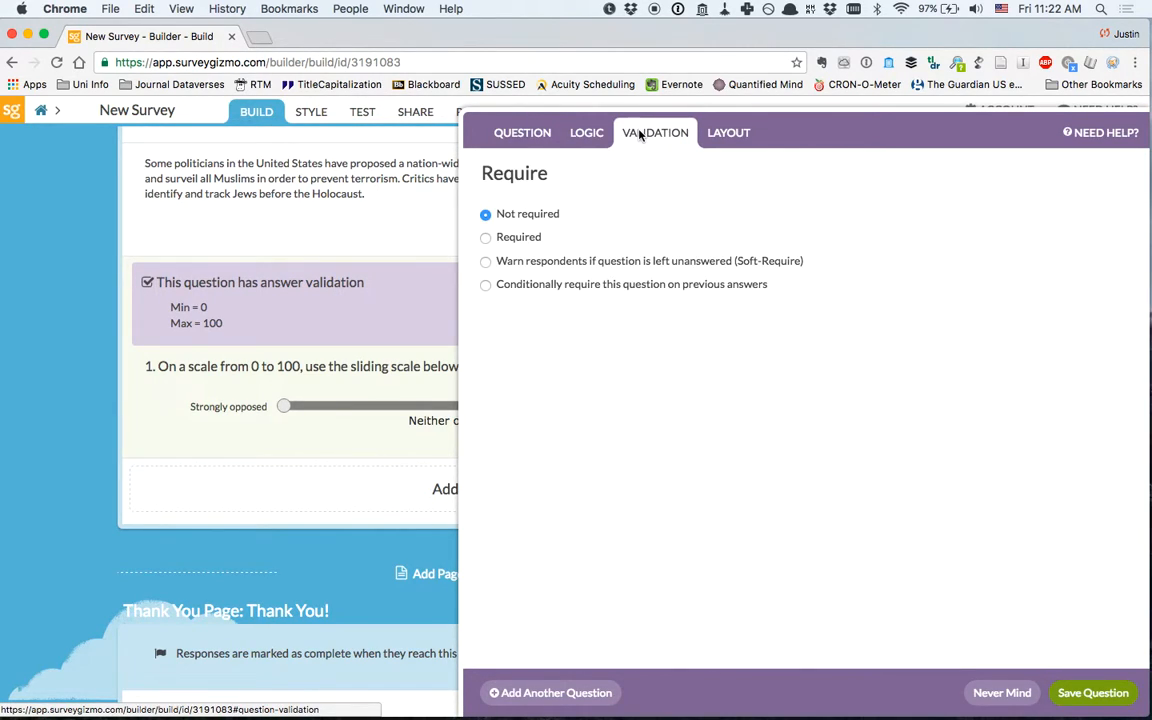
{"action": "left_click", "coordinate": [722, 137]}
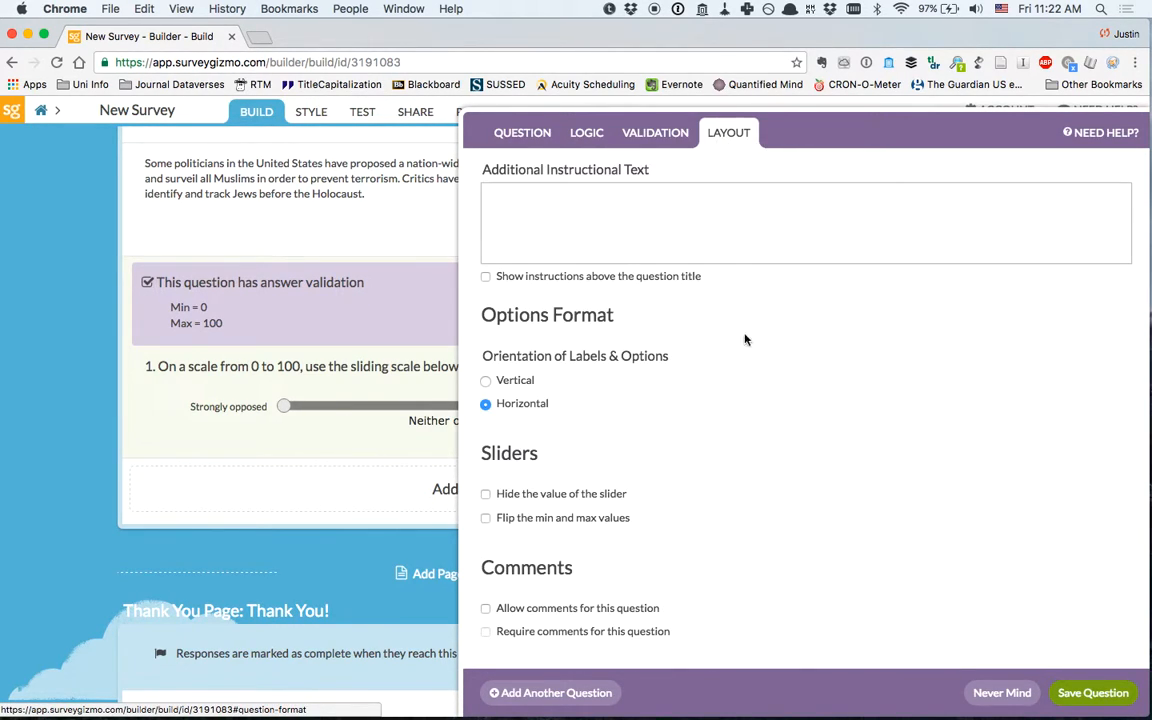
{"action": "scroll", "coordinate": [753, 478], "scroll_direction": "down", "scroll_amount": 5}
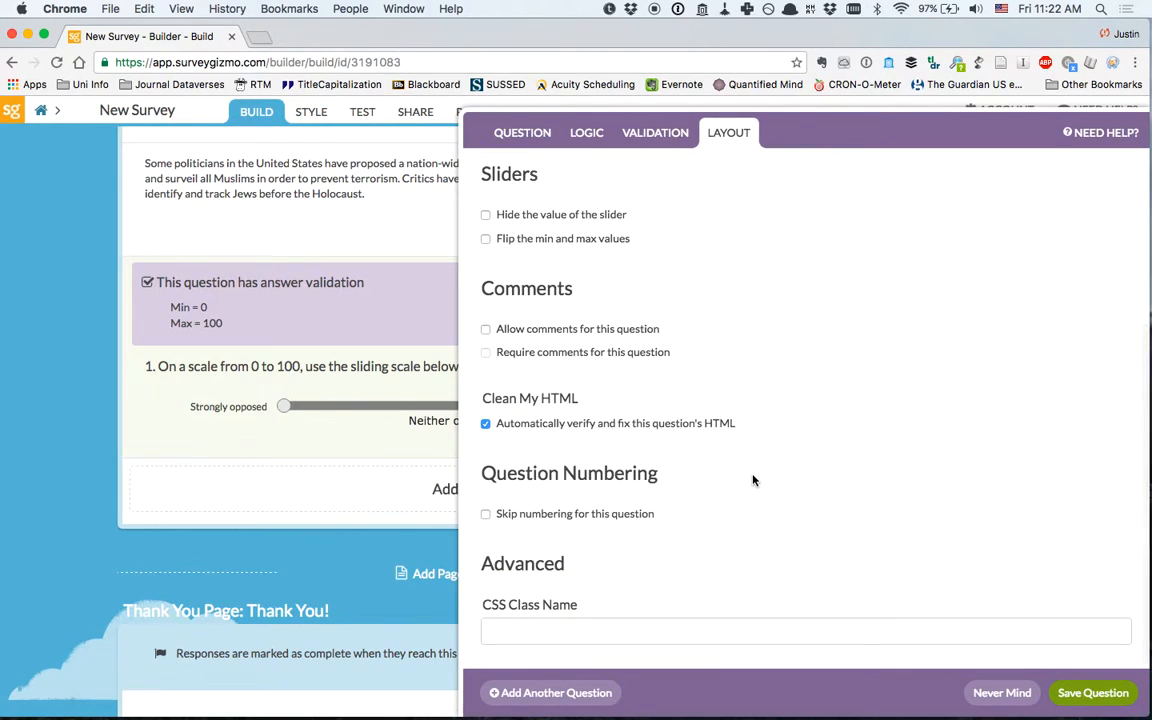
{"action": "left_click", "coordinate": [485, 514]}
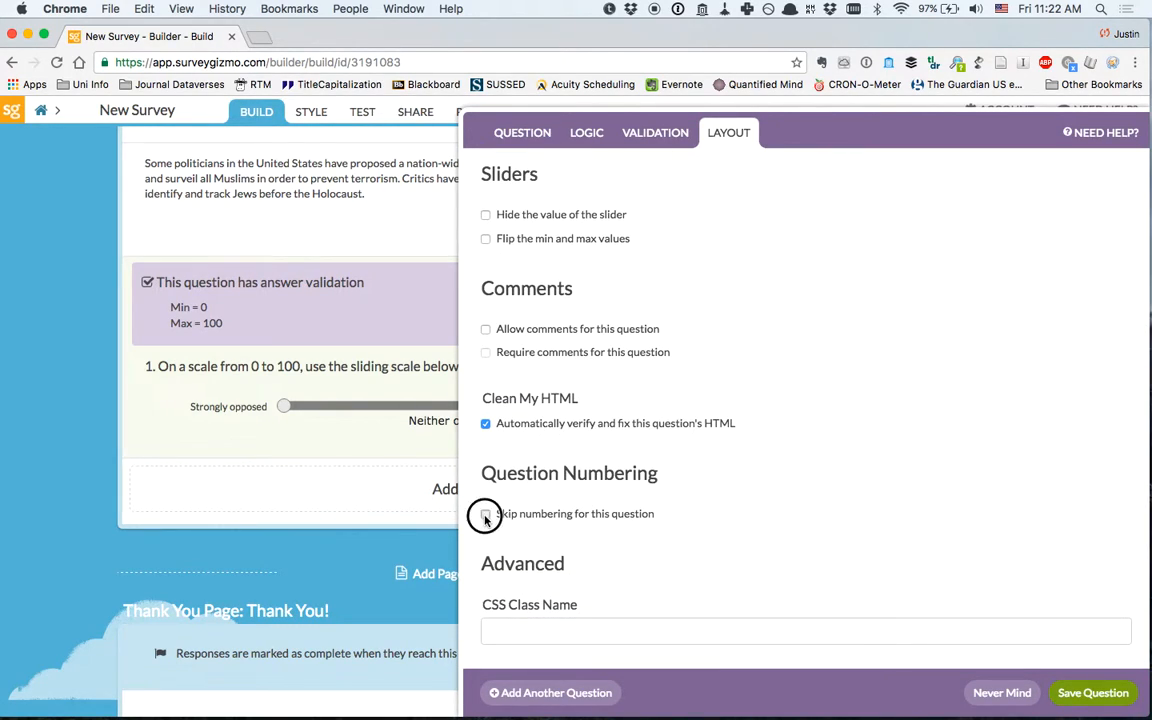
{"action": "left_click", "coordinate": [1090, 693]}
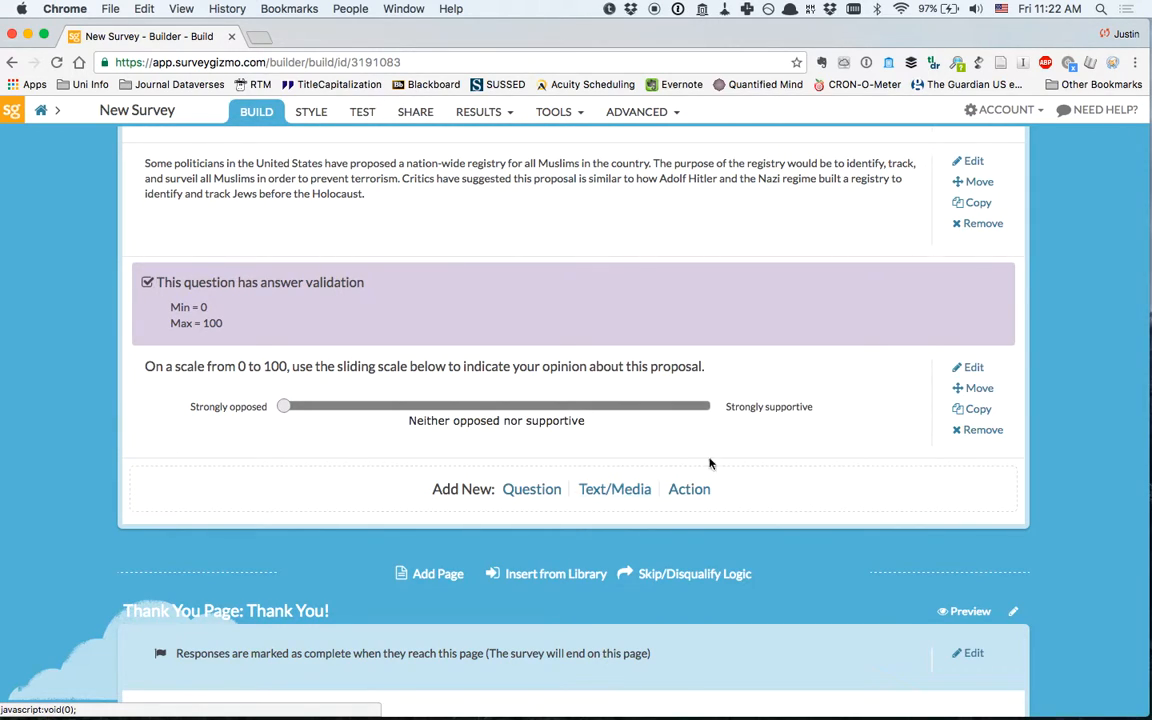
- Review the two alternative treatment texts and the slider question on Page 1
{"action": "scroll", "coordinate": [1055, 492], "scroll_direction": "down", "scroll_amount": 1}
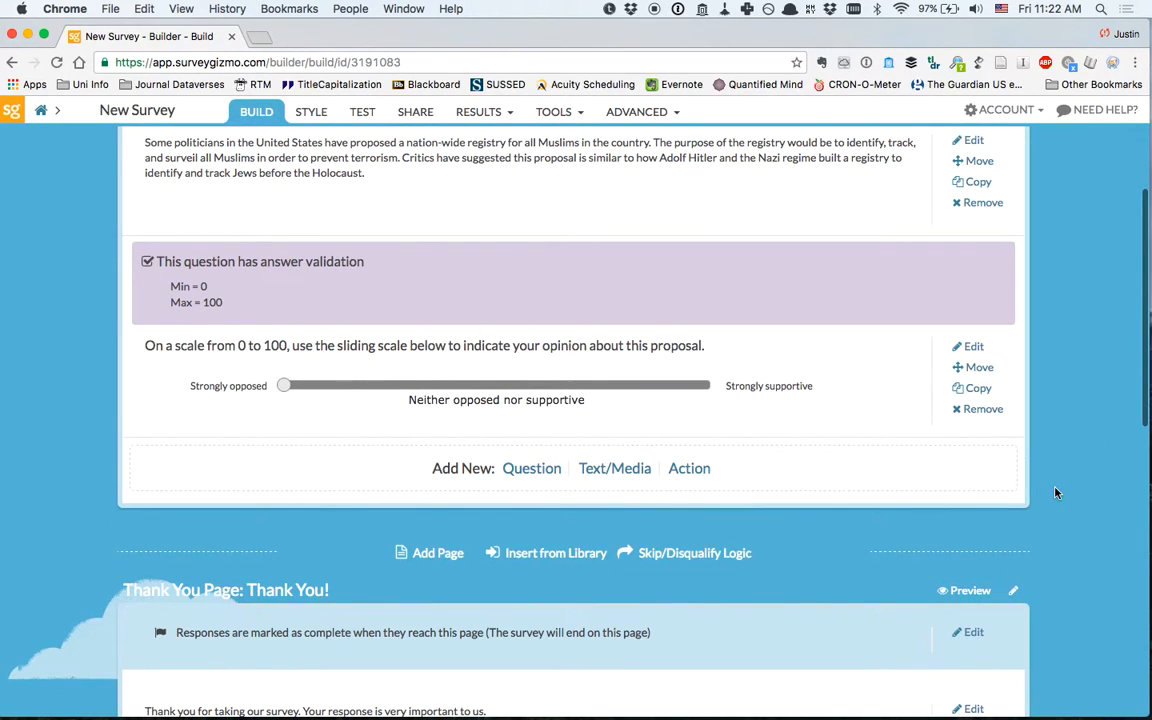
{"action": "scroll", "coordinate": [1055, 492], "scroll_direction": "up", "scroll_amount": 4}
{"action": "scroll", "coordinate": [1055, 492], "scroll_direction": "down", "scroll_amount": 2}
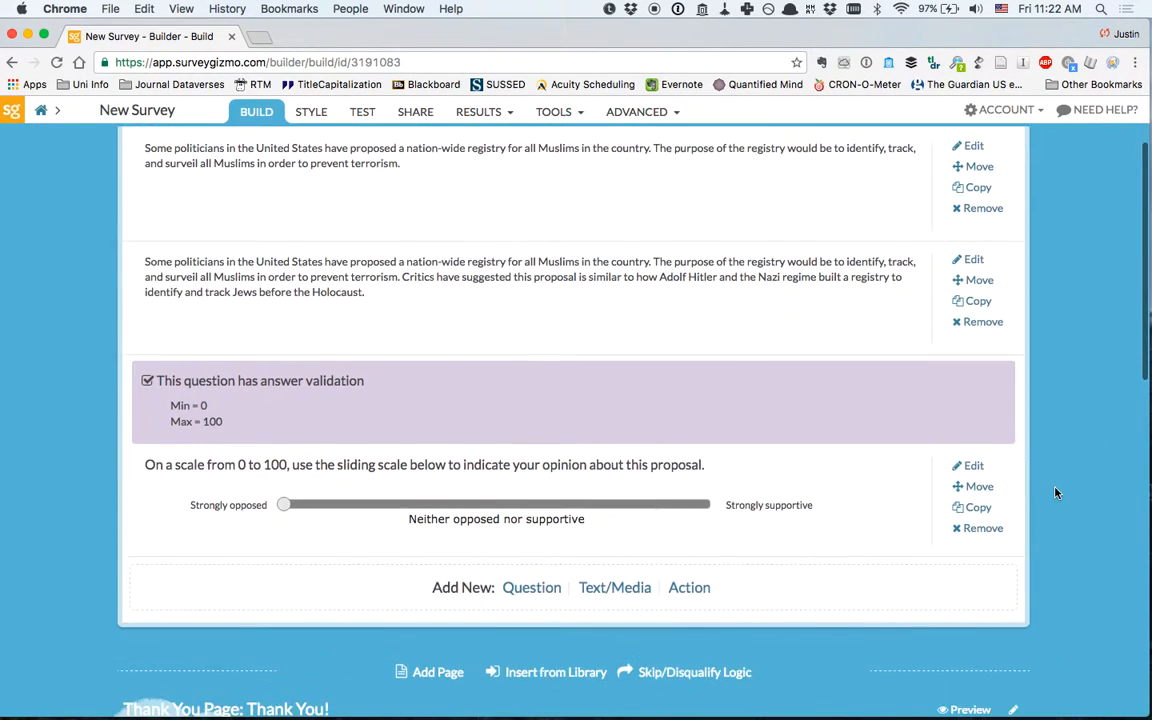
{"action": "scroll", "coordinate": [1055, 492], "scroll_direction": "up", "scroll_amount": 1}
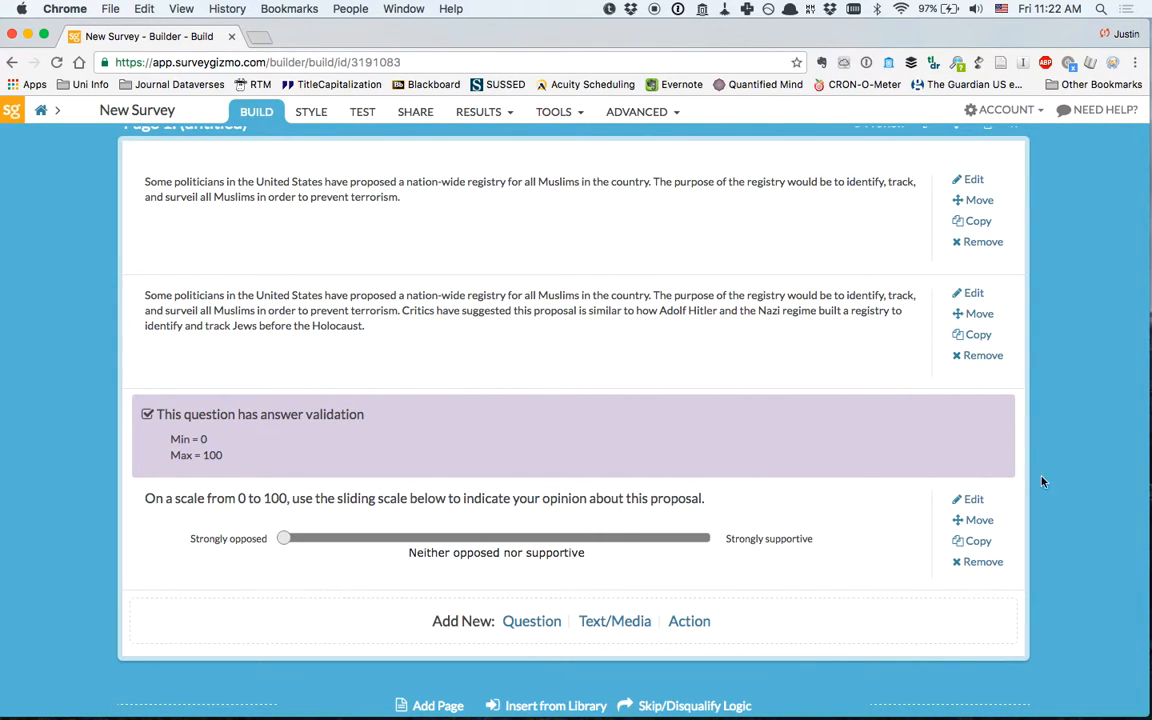
{"action": "mouse_move", "coordinate": [709, 323]}
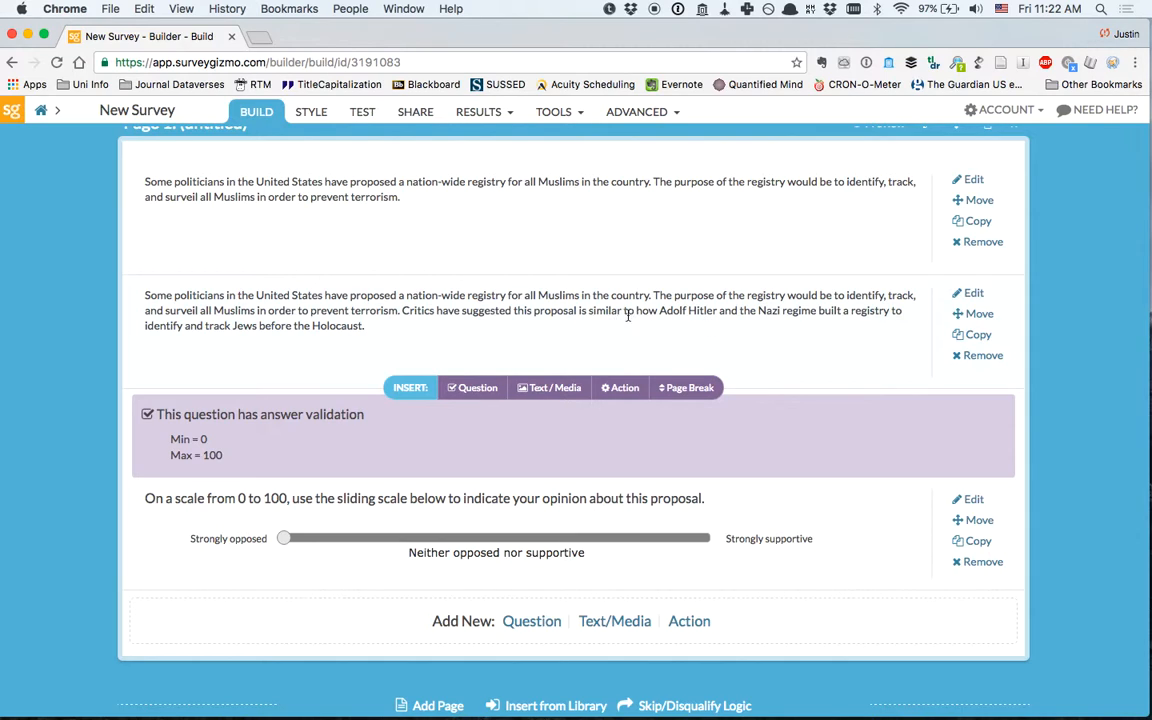
{"action": "mouse_move", "coordinate": [549, 202]}
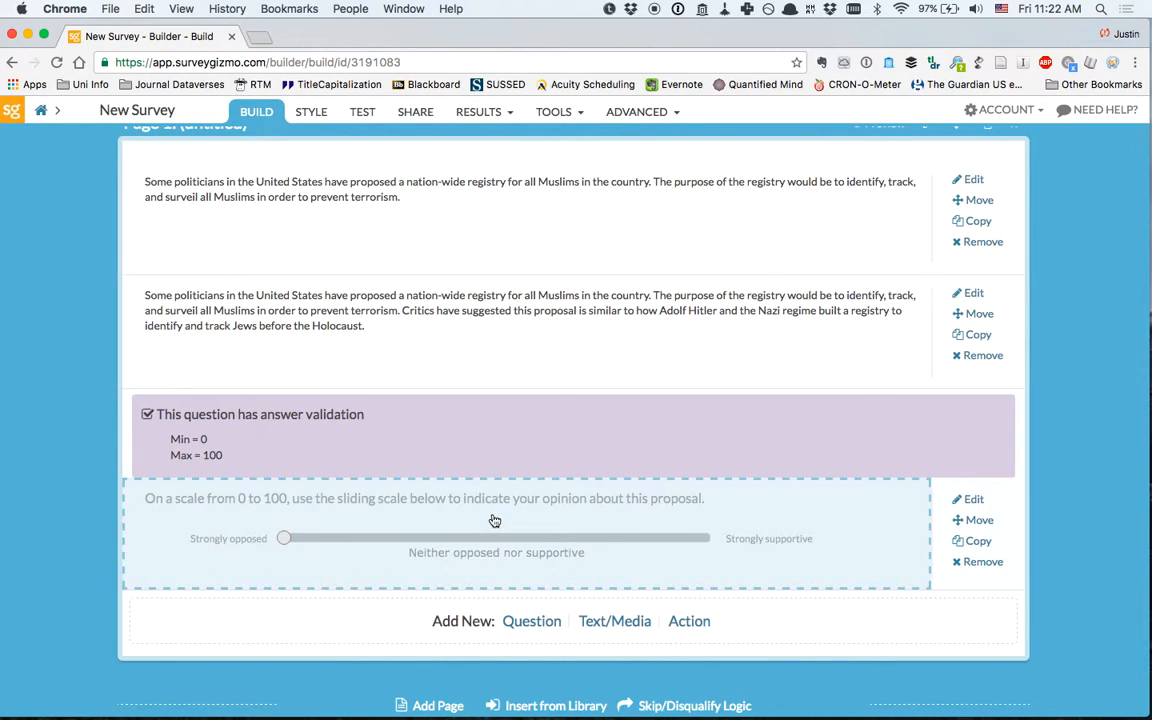
{"action": "scroll", "coordinate": [494, 521], "scroll_direction": "down", "scroll_amount": 1}
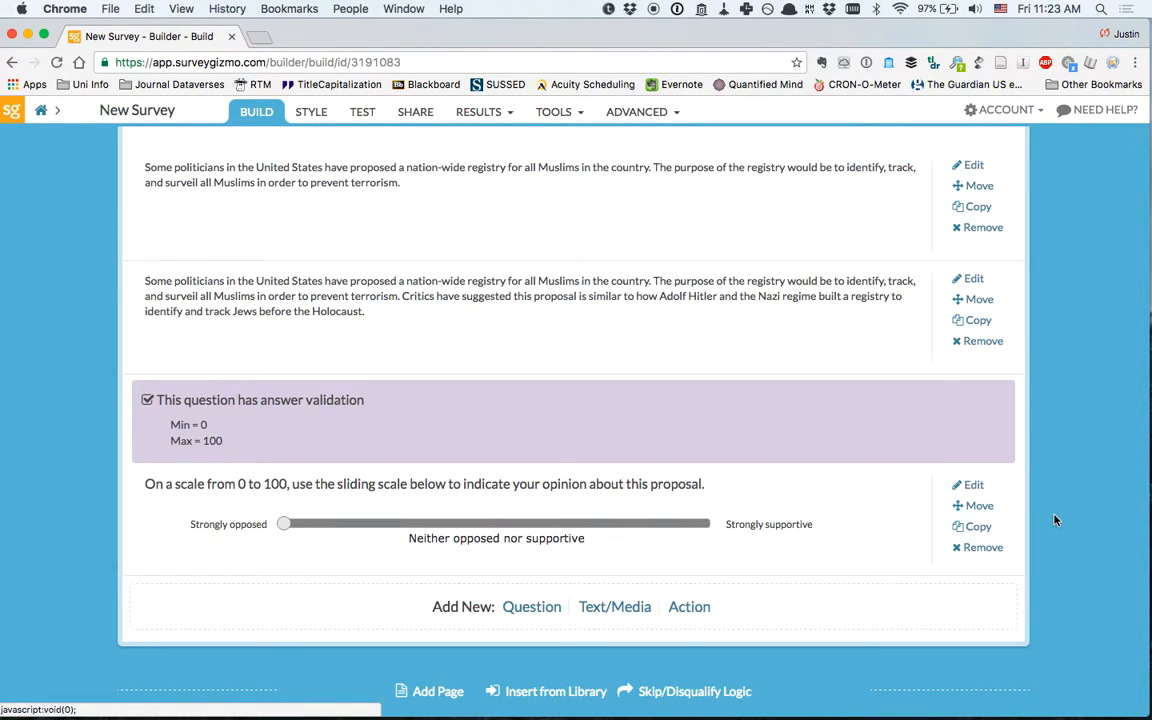
{"action": "scroll", "coordinate": [1054, 518], "scroll_direction": "up", "scroll_amount": 5}
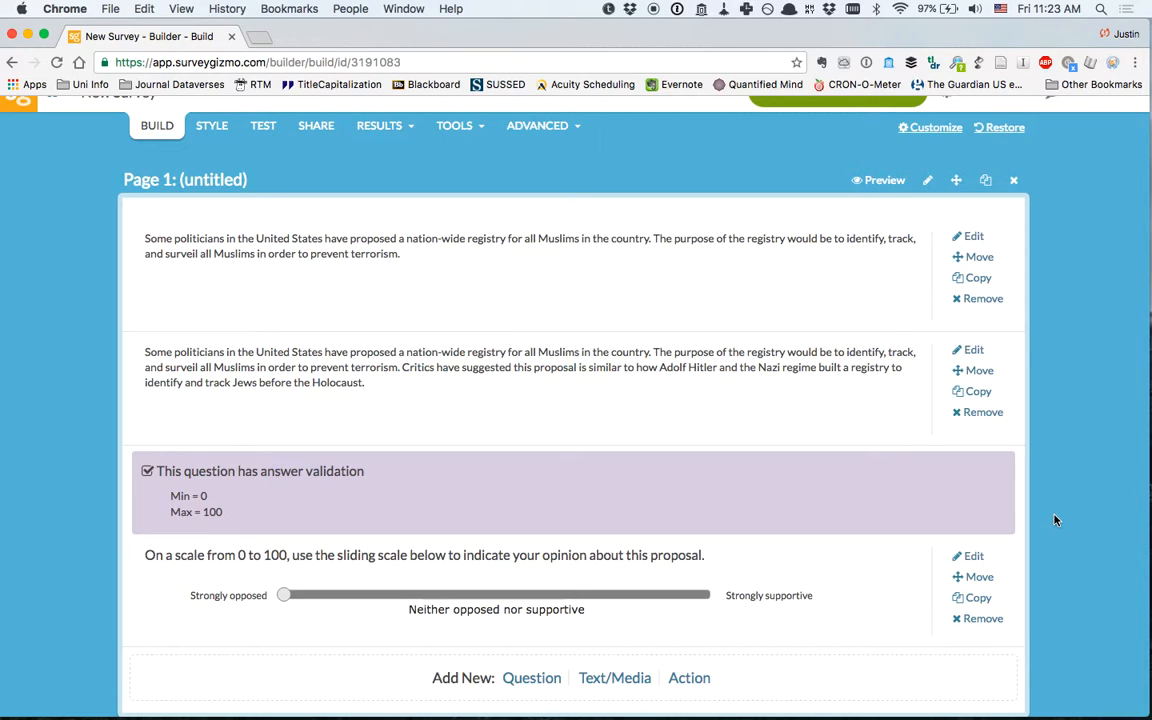
{"action": "mouse_move", "coordinate": [518, 270]}
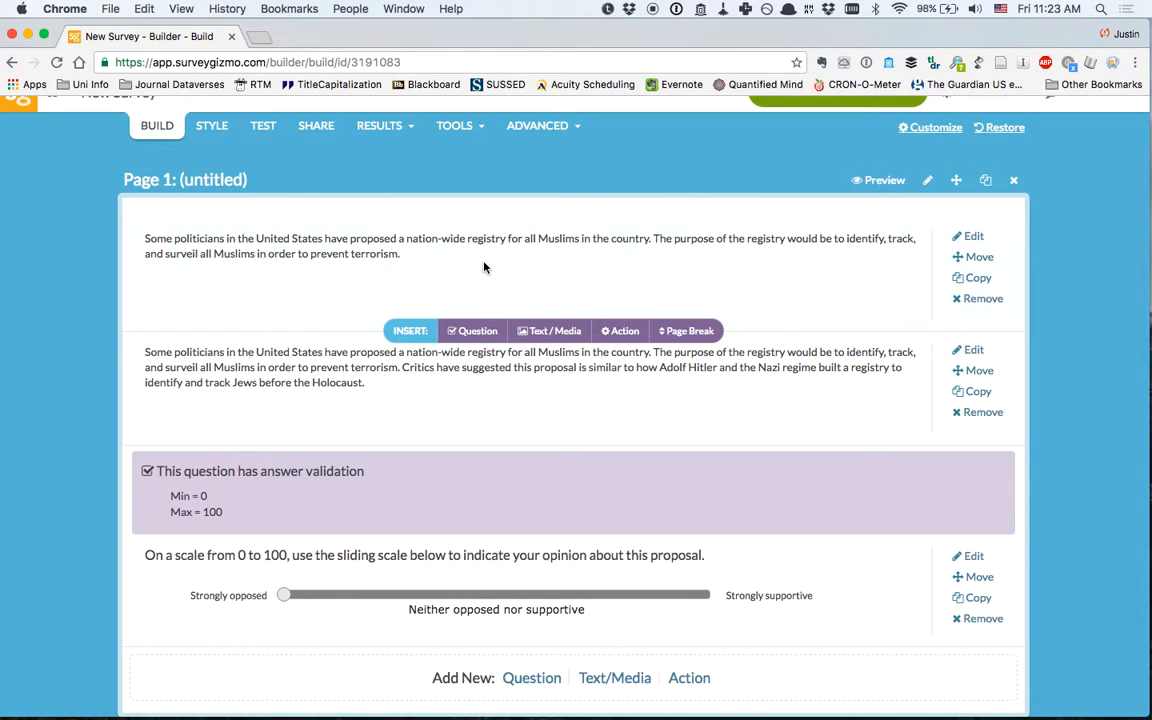
{"action": "mouse_move", "coordinate": [459, 394]}
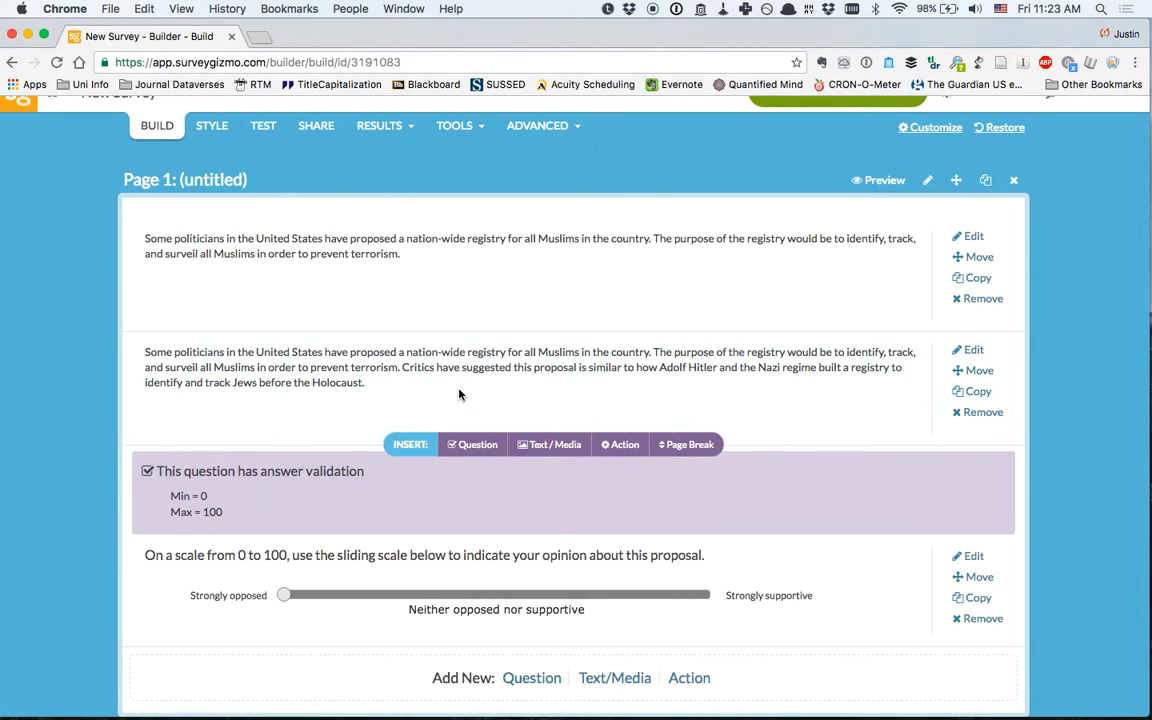
{"action": "scroll", "coordinate": [459, 394], "scroll_direction": "down", "scroll_amount": 3}
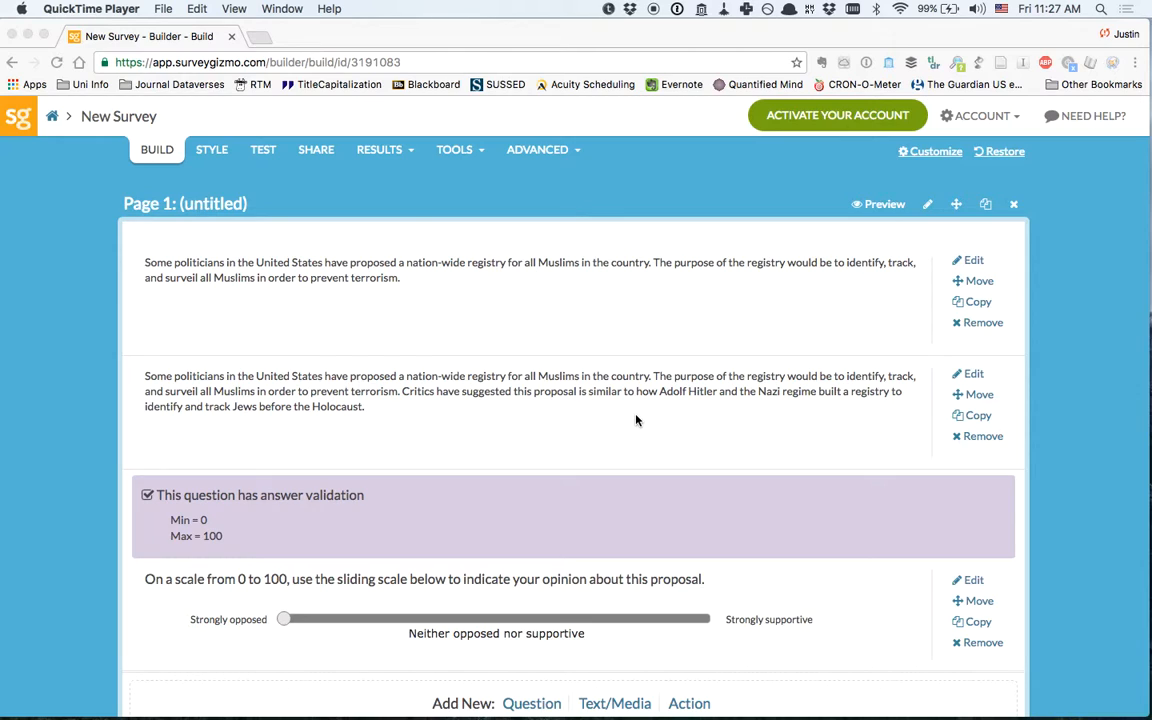
{"action": "scroll", "coordinate": [618, 430], "scroll_direction": "down", "scroll_amount": 1}
{"action": "scroll", "coordinate": [618, 430], "scroll_direction": "up", "scroll_amount": 1}
- Insert a Percent Branch action on Page 1 above the first text element
{"action": "left_click", "coordinate": [558, 307]}
{"action": "mouse_move", "coordinate": [551, 237]}
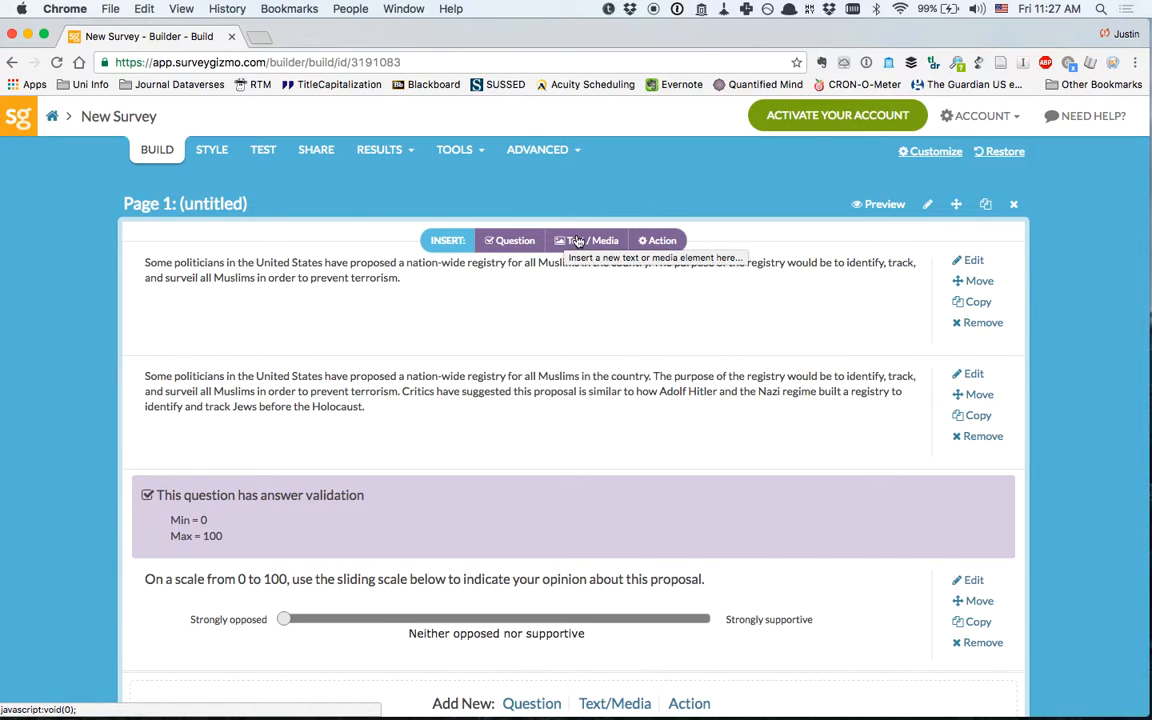
{"action": "left_click", "coordinate": [672, 244]}
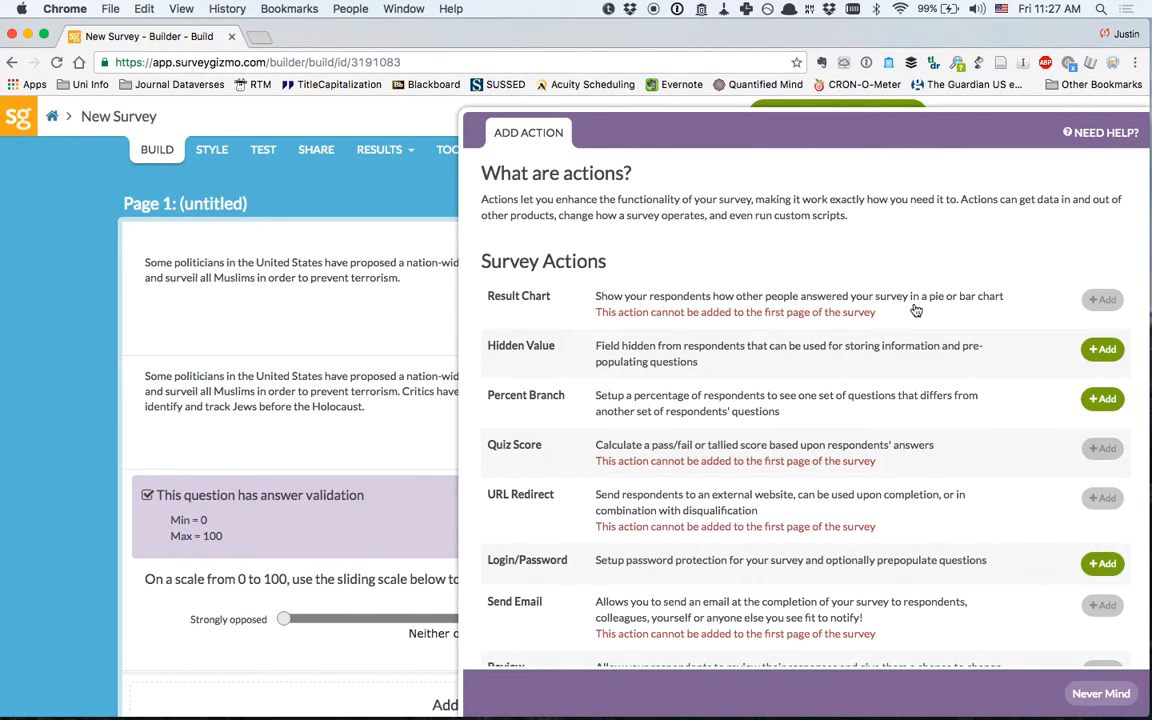
{"action": "scroll", "coordinate": [915, 311], "scroll_direction": "down", "scroll_amount": 2}
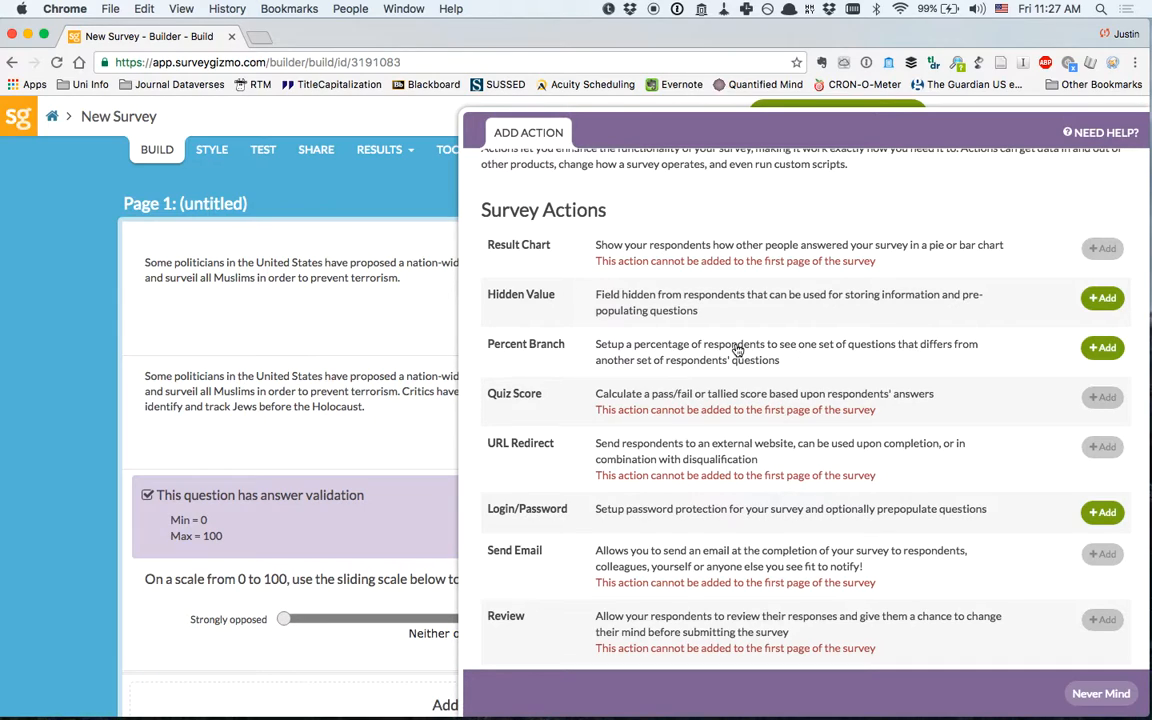
{"action": "left_click", "coordinate": [1102, 348]}
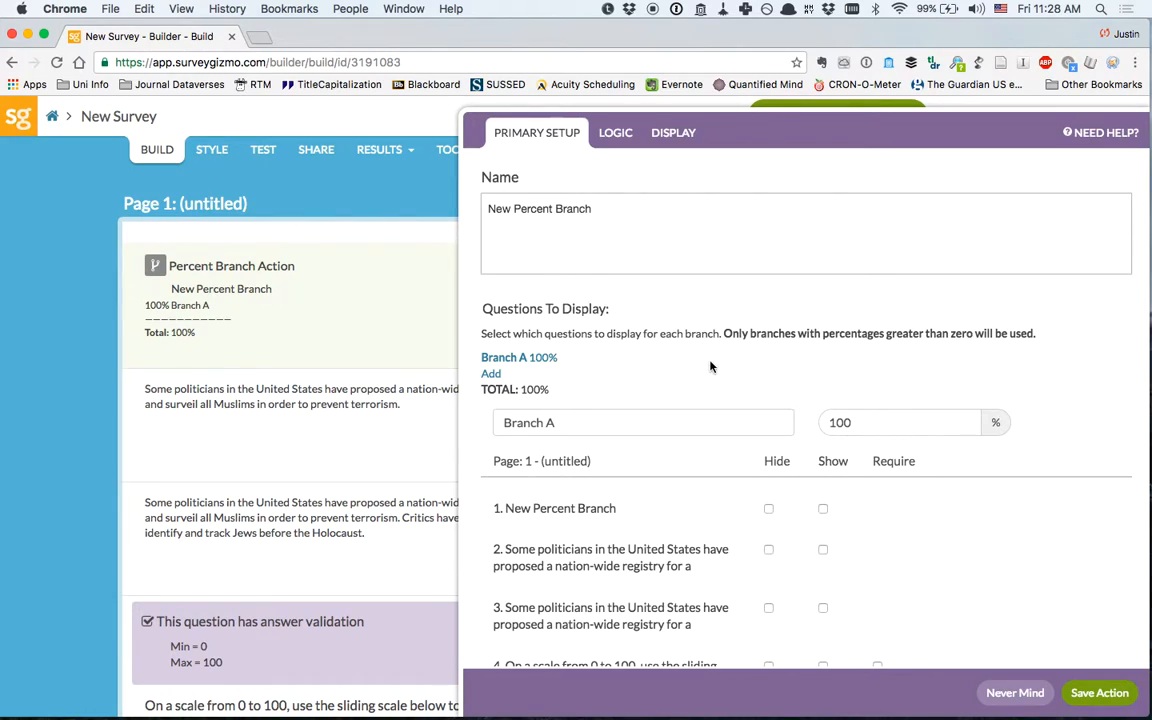
- Rename Branch A of the percent branch action as "Control"
{"action": "scroll", "coordinate": [711, 367], "scroll_direction": "down", "scroll_amount": 1}
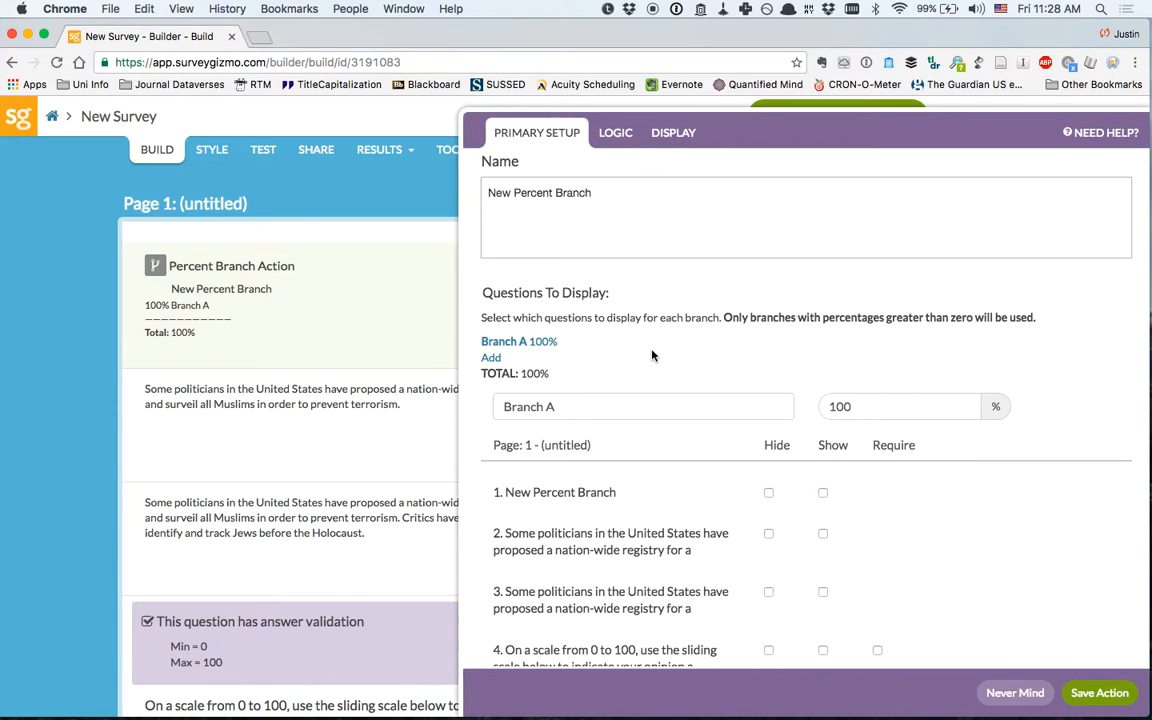
{"action": "scroll", "coordinate": [652, 355], "scroll_direction": "down", "scroll_amount": 3}
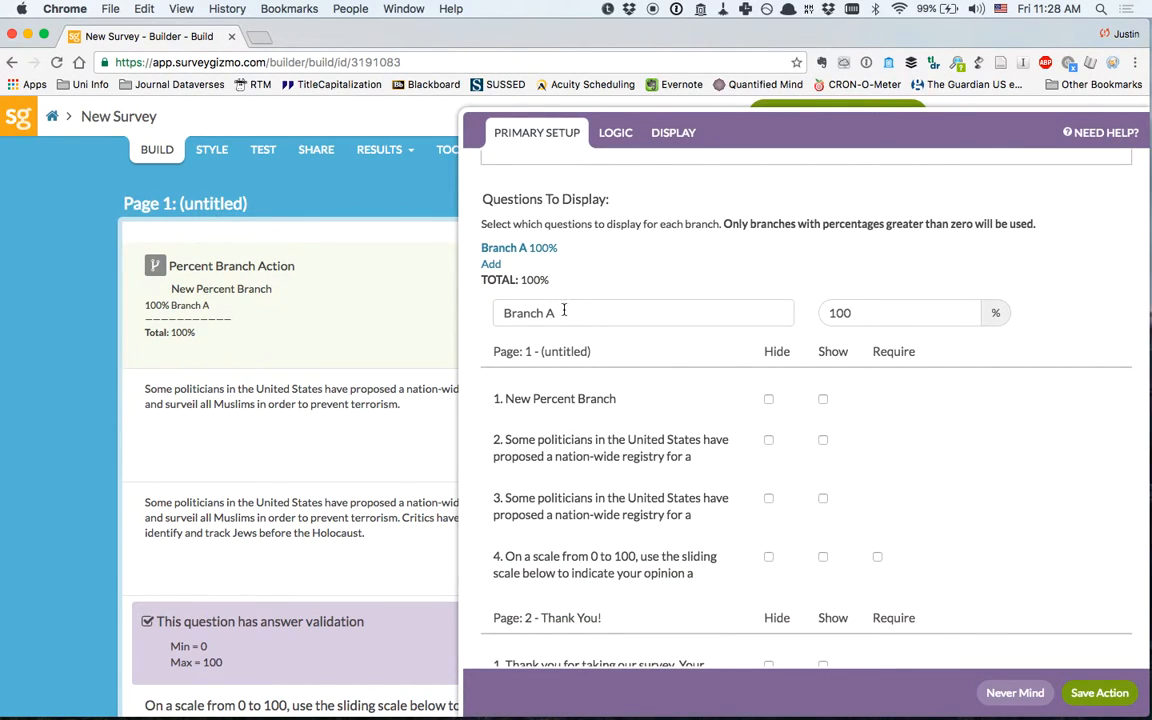
{"action": "left_click_drag", "start_coordinate": [563, 312], "coordinate": [489, 313]}
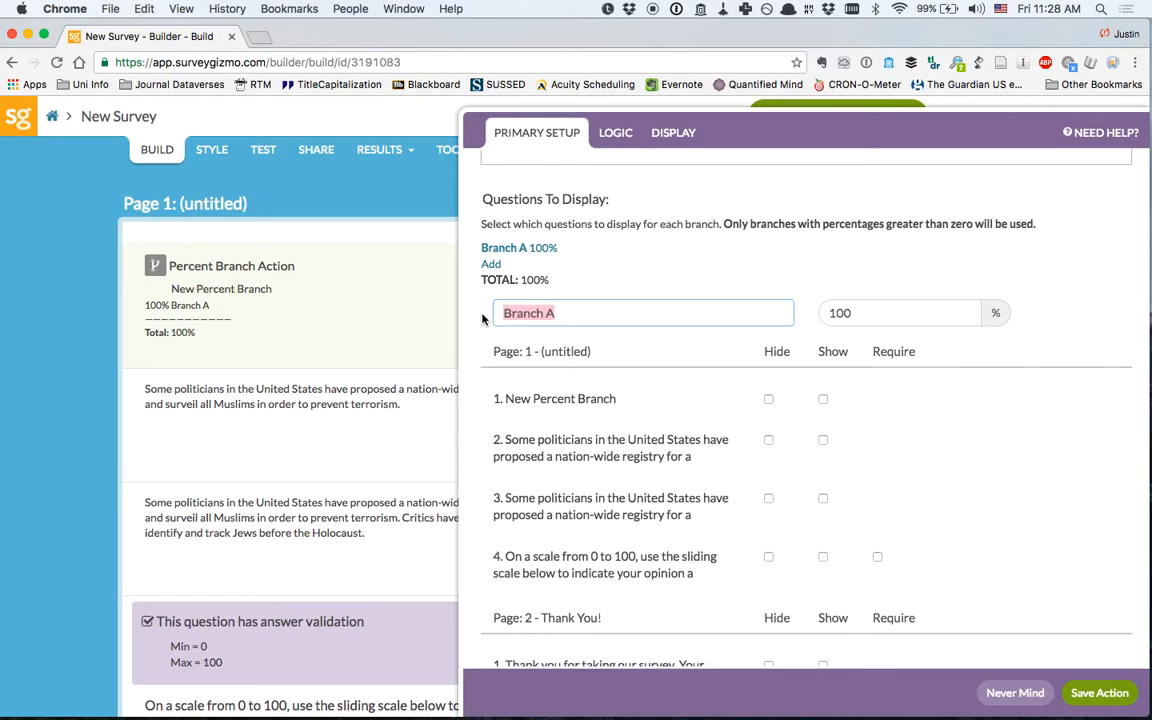
{"action": "type", "text": "Control"}
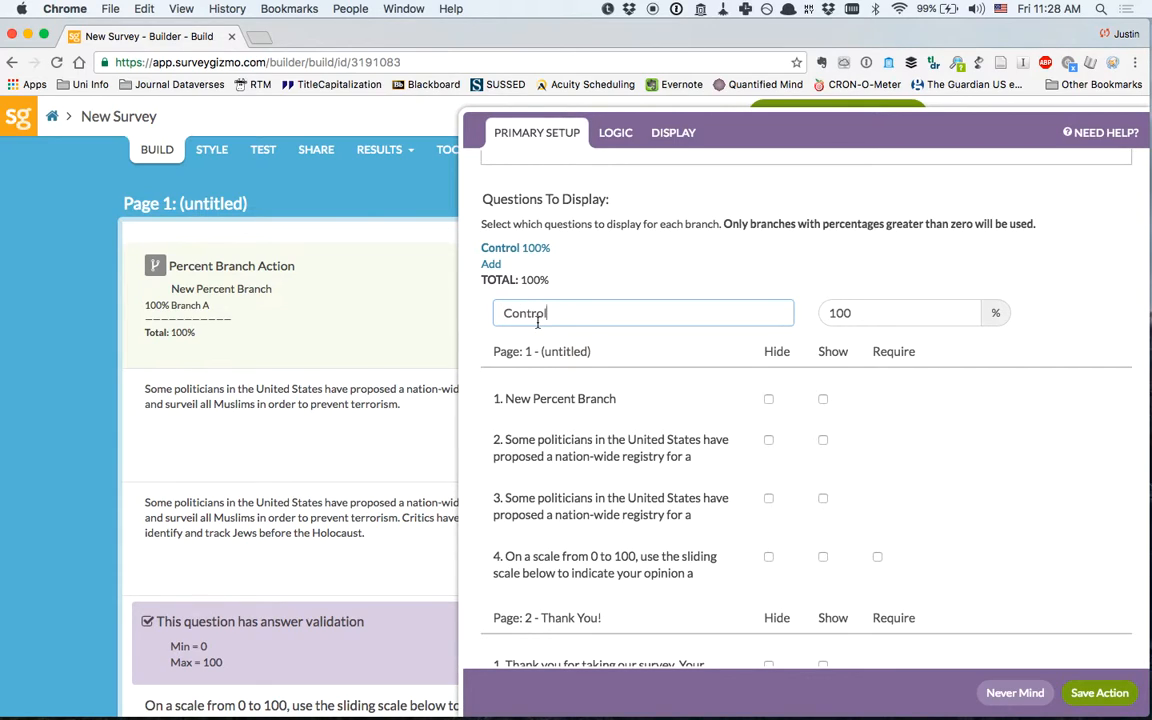
- Add a second branch named "Treatment" to the percent branch action and set its share to 50%
{"action": "left_click", "coordinate": [491, 264]}
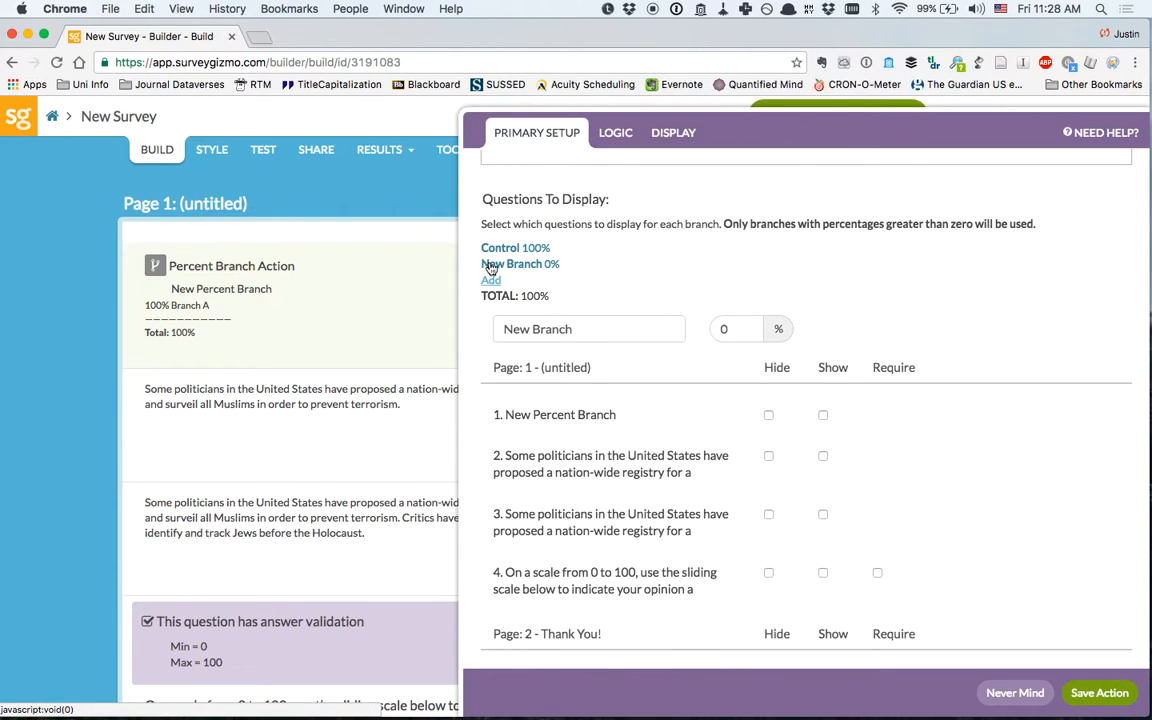
{"action": "left_click_drag", "start_coordinate": [661, 328], "coordinate": [487, 326]}
{"action": "type", "text": "Tr"}
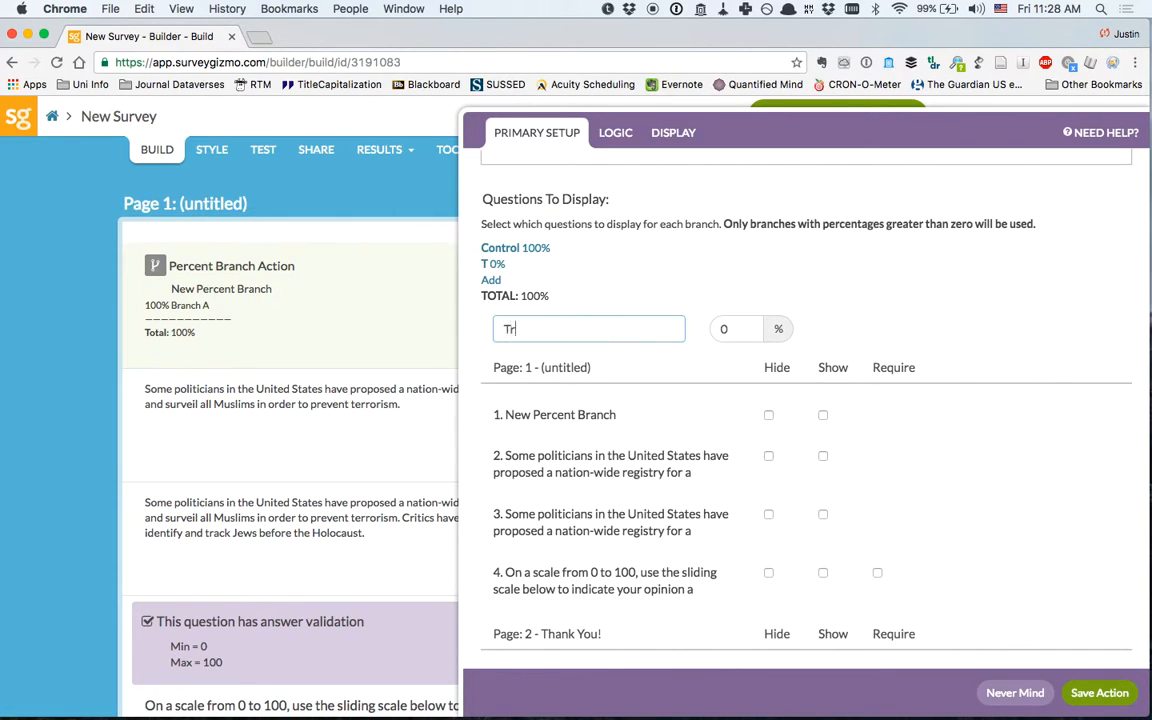
{"action": "type", "text": "eatment"}
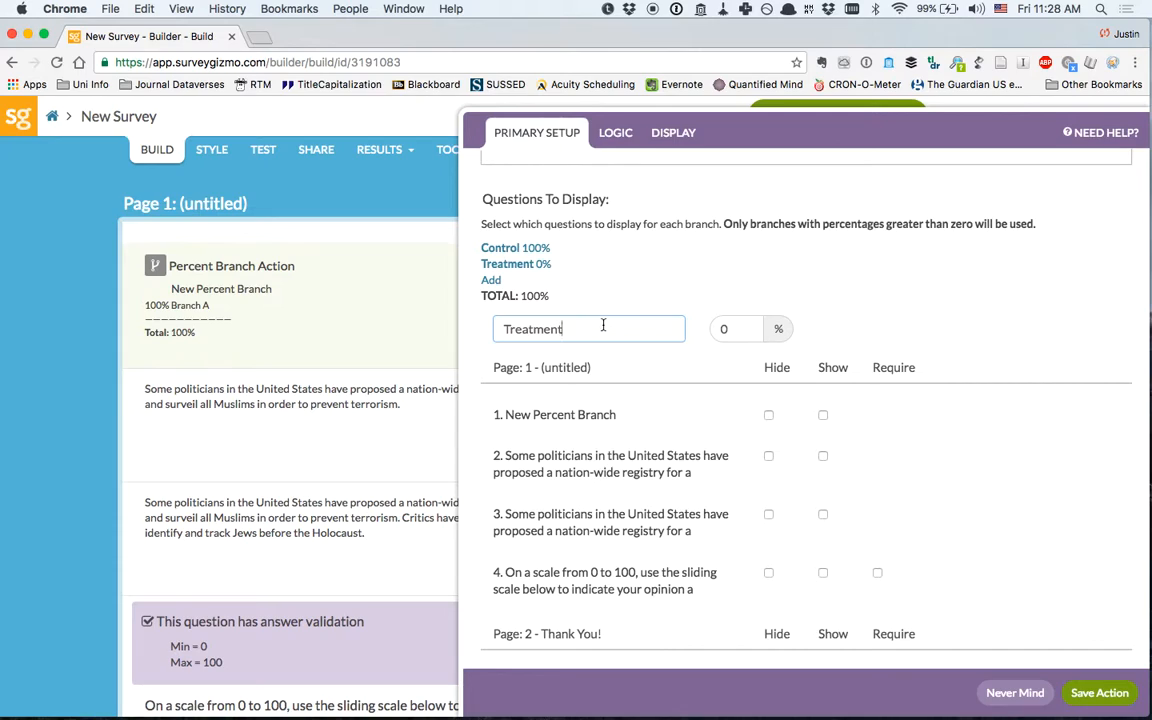
{"action": "left_click", "coordinate": [714, 330]}
{"action": "type", "text": "50"}
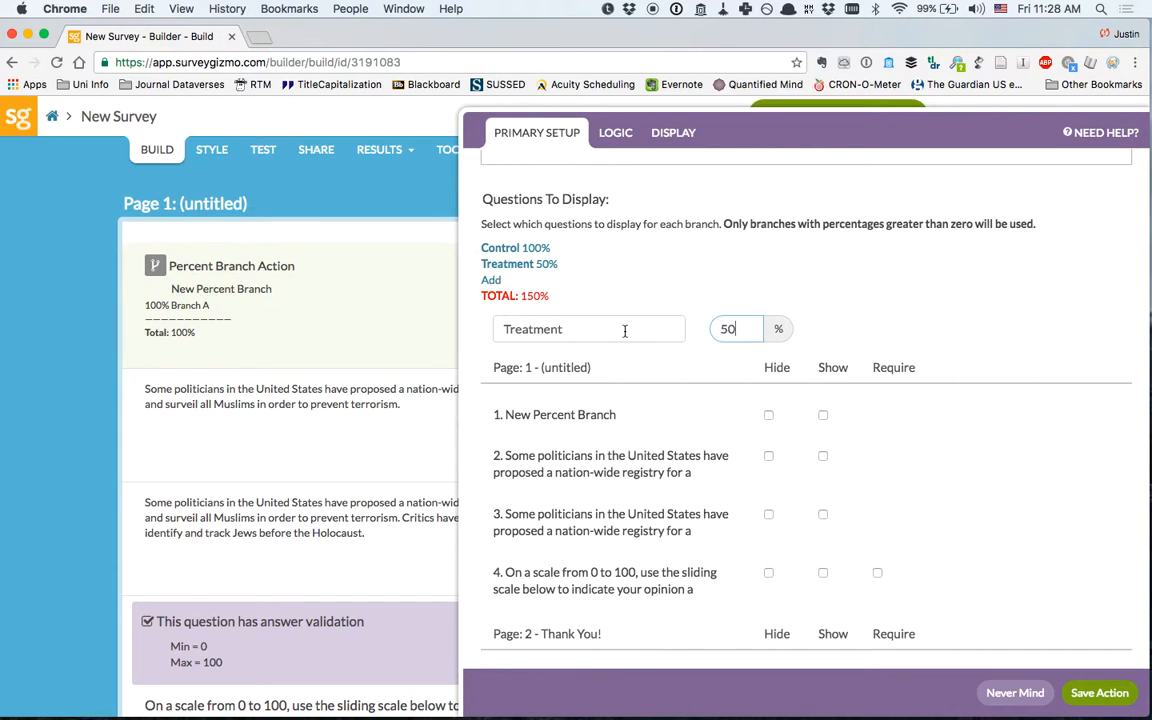
- Set the Control branch's share to 50%
{"action": "left_click", "coordinate": [533, 250]}
{"action": "left_click_drag", "start_coordinate": [872, 327], "coordinate": [818, 327]}
{"action": "type", "text": "50%"}
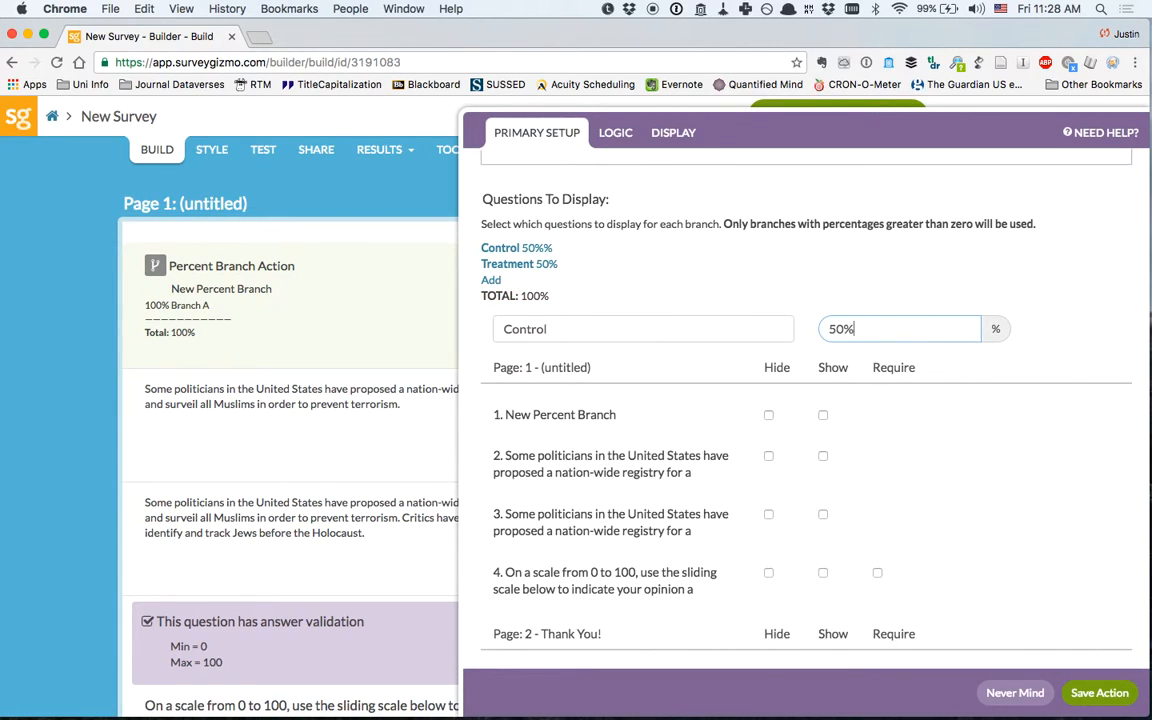
{"action": "key", "text": "BackSpace"}
- For the Control branch, show the percent branch, first registry text, slider question and thank-you message, and hide the second registry text
{"action": "scroll", "coordinate": [689, 270], "scroll_direction": "down", "scroll_amount": 1}
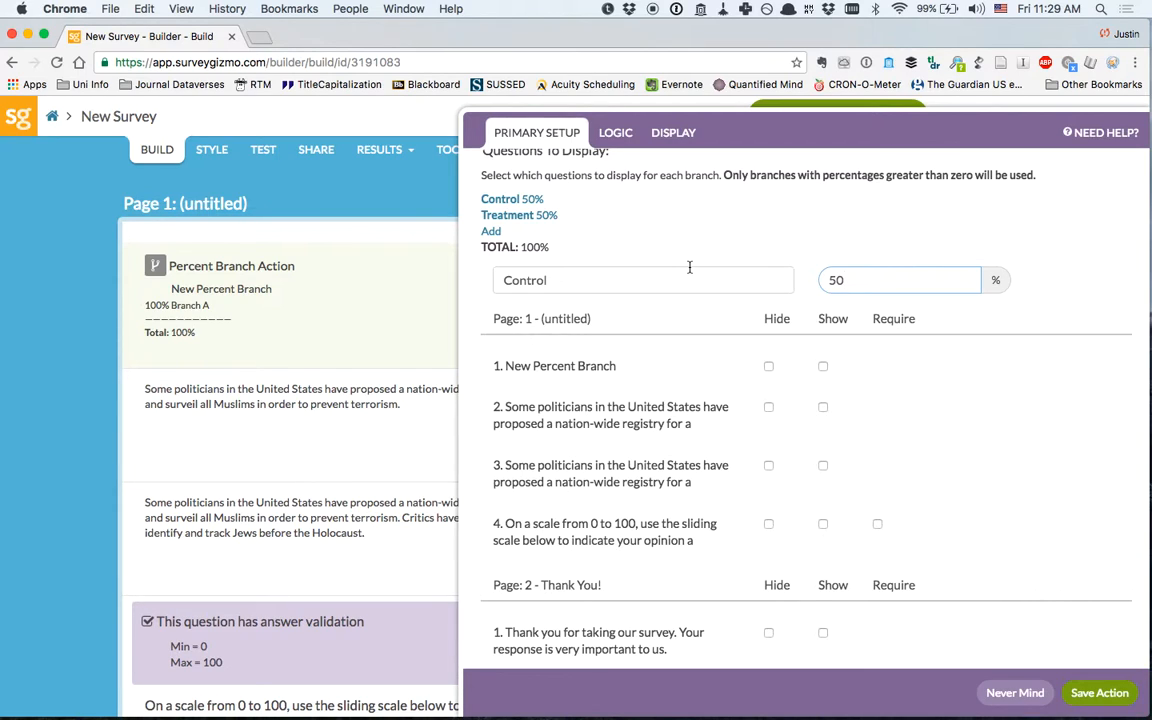
{"action": "scroll", "coordinate": [689, 267], "scroll_direction": "down", "scroll_amount": 1}
{"action": "scroll", "coordinate": [936, 450], "scroll_direction": "down", "scroll_amount": 3}
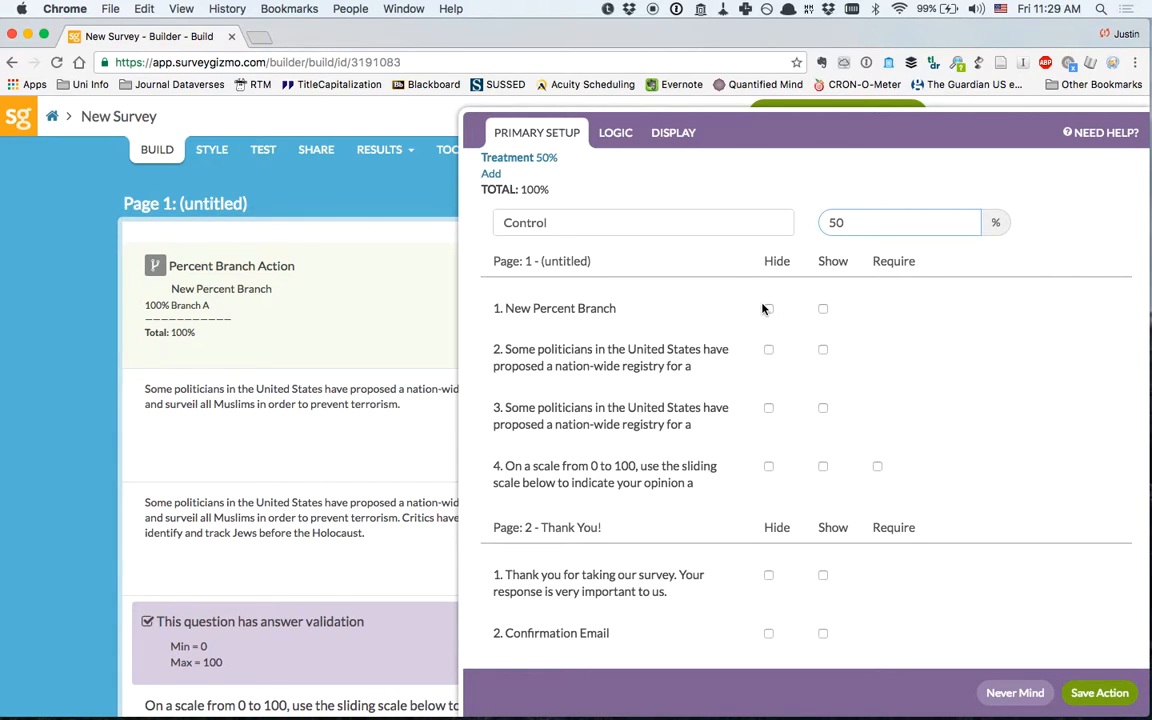
{"action": "left_click", "coordinate": [822, 310]}
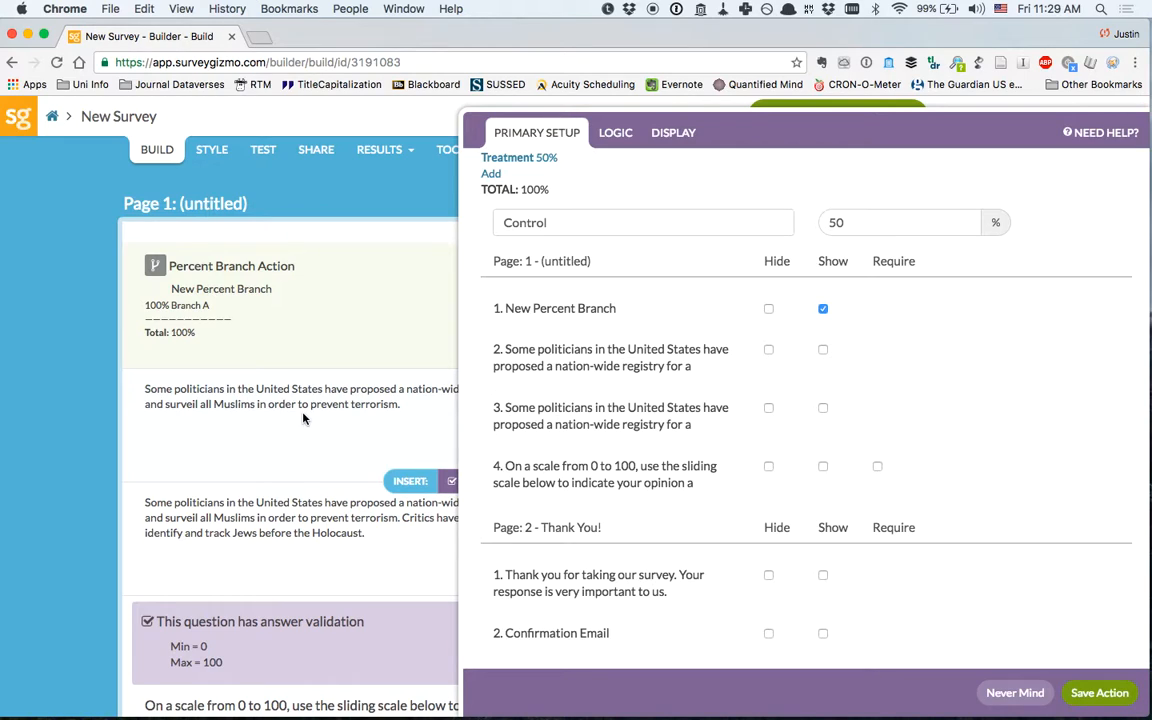
{"action": "left_click", "coordinate": [824, 352]}
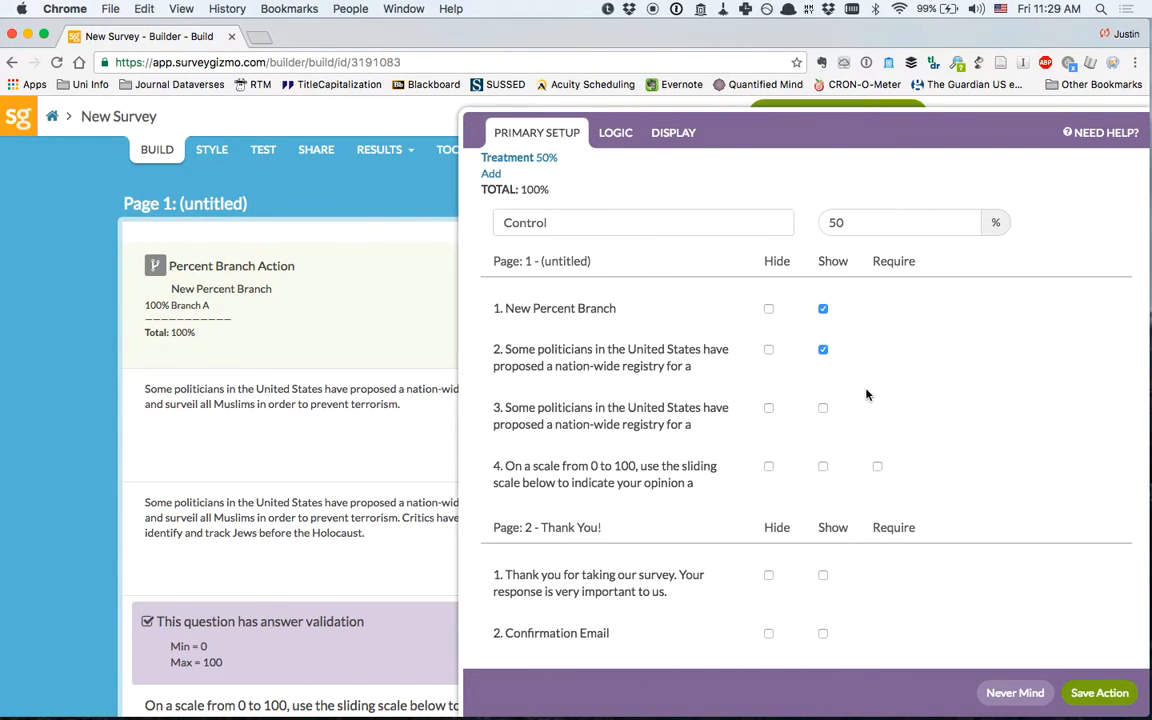
{"action": "left_click", "coordinate": [769, 409]}
{"action": "scroll", "coordinate": [769, 411], "scroll_direction": "down", "scroll_amount": 2}
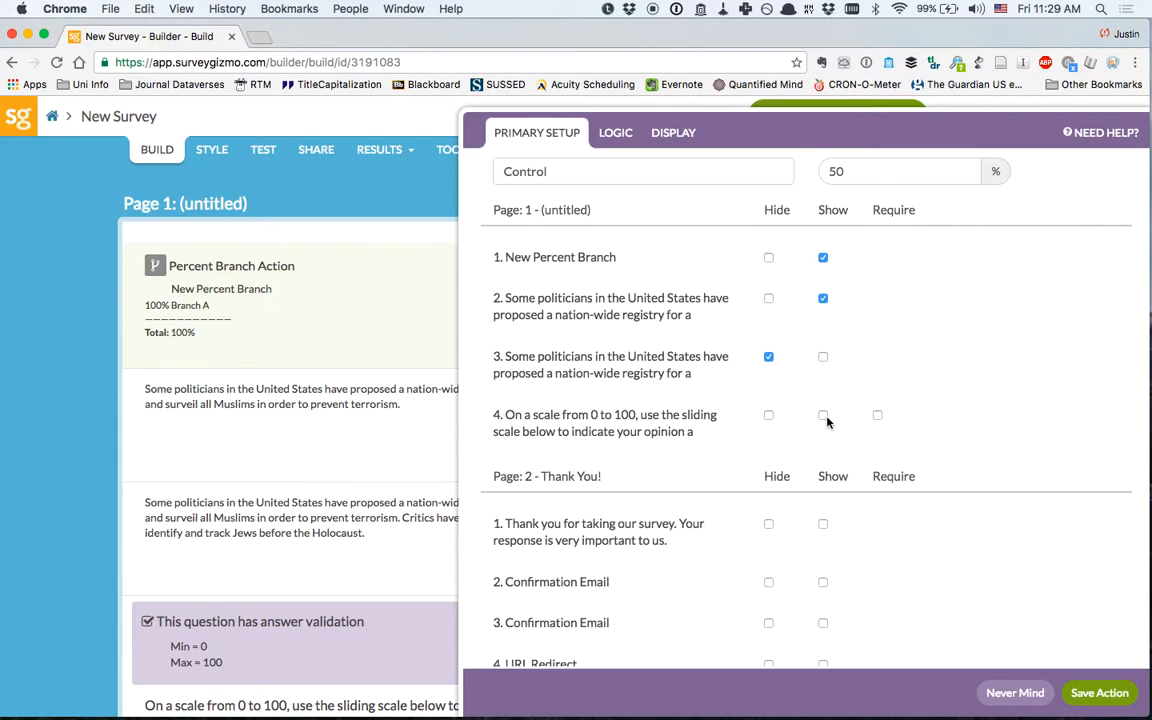
{"action": "left_click", "coordinate": [823, 416]}
{"action": "scroll", "coordinate": [826, 421], "scroll_direction": "down", "scroll_amount": 1}
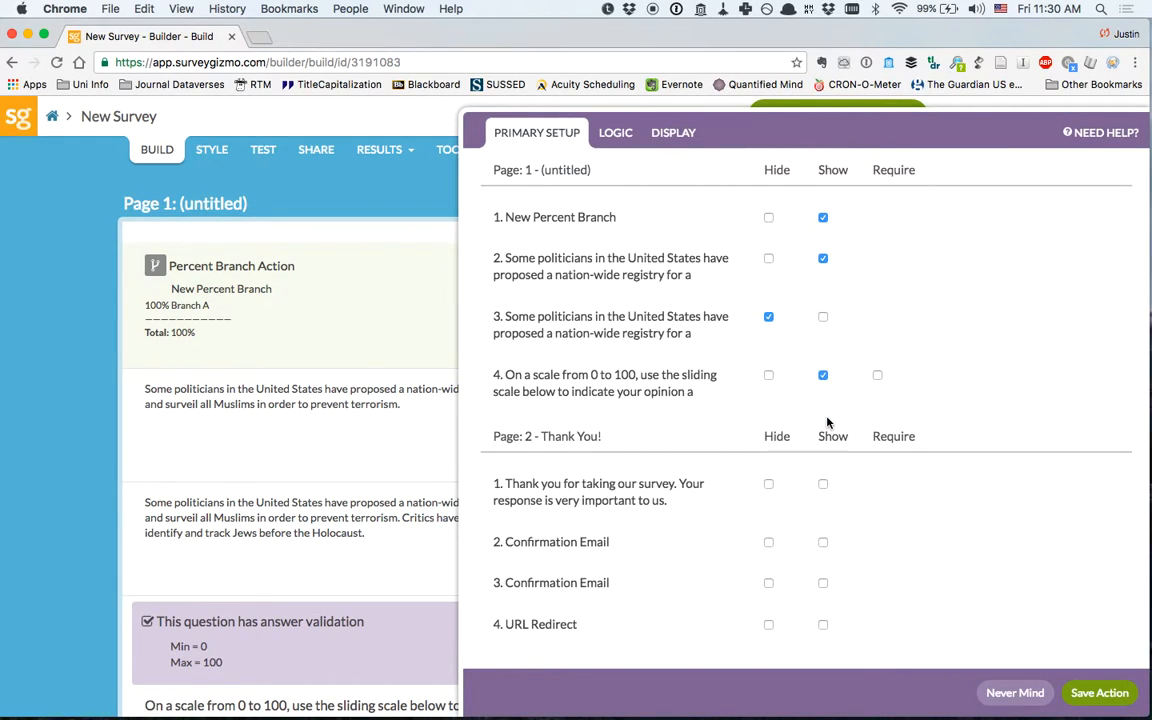
{"action": "left_click", "coordinate": [823, 484]}
{"action": "scroll", "coordinate": [875, 491], "scroll_direction": "up", "scroll_amount": 5}
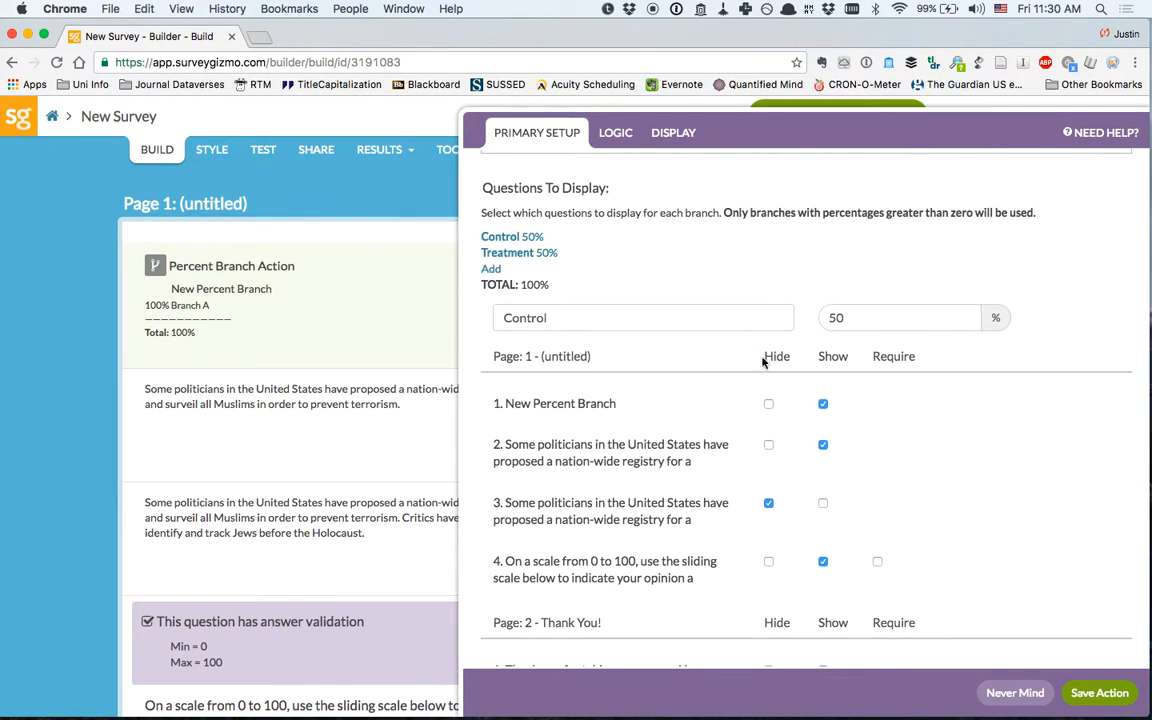
- For the Treatment branch, show the percent branch, second registry text, slider and thank-you message, hide the first registry text, and save the action
{"action": "left_click", "coordinate": [538, 257]}
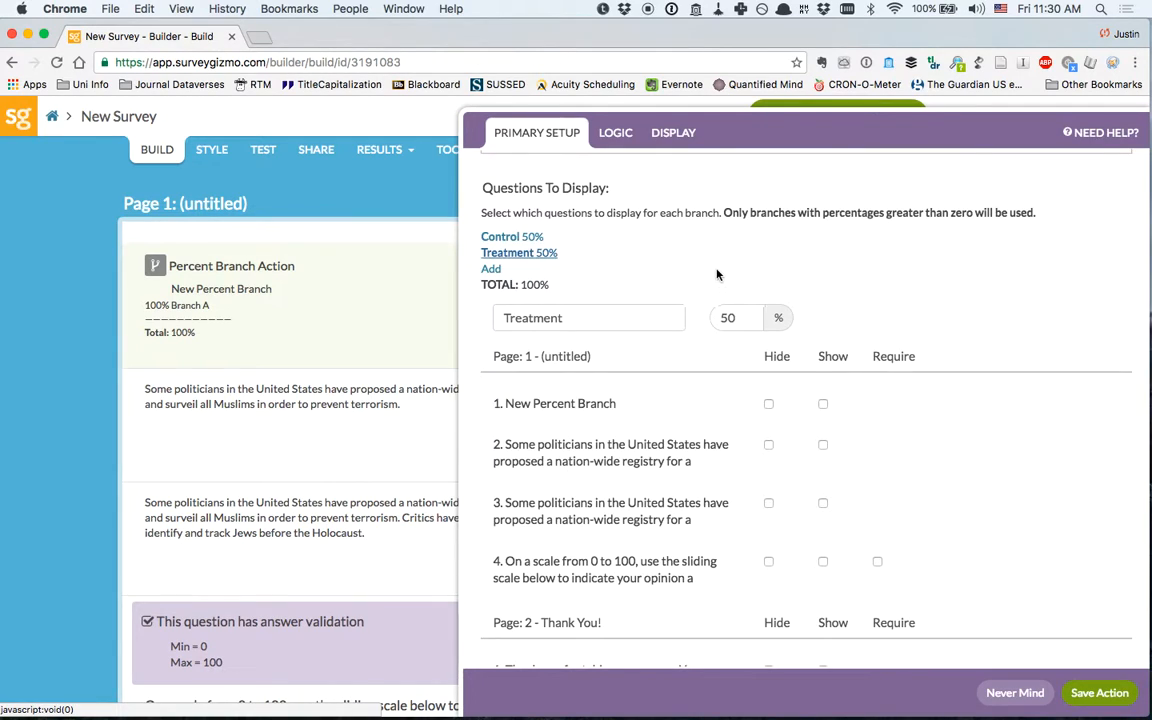
{"action": "scroll", "coordinate": [722, 280], "scroll_direction": "down", "scroll_amount": 3}
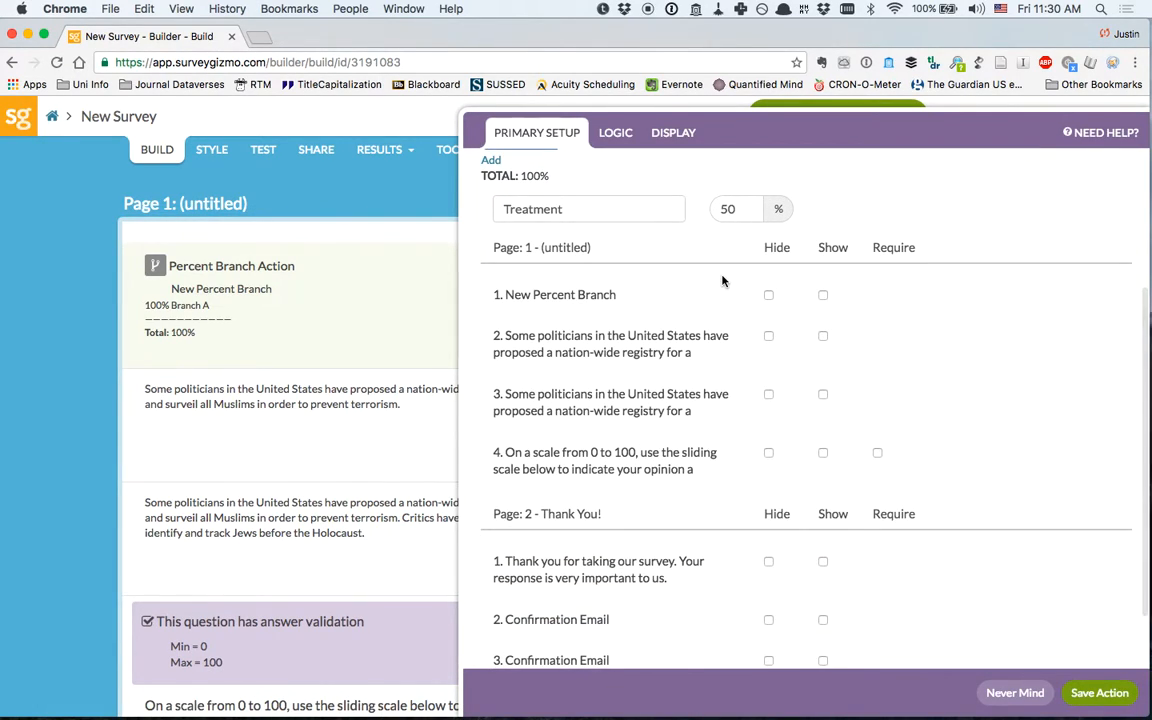
{"action": "left_click", "coordinate": [823, 296]}
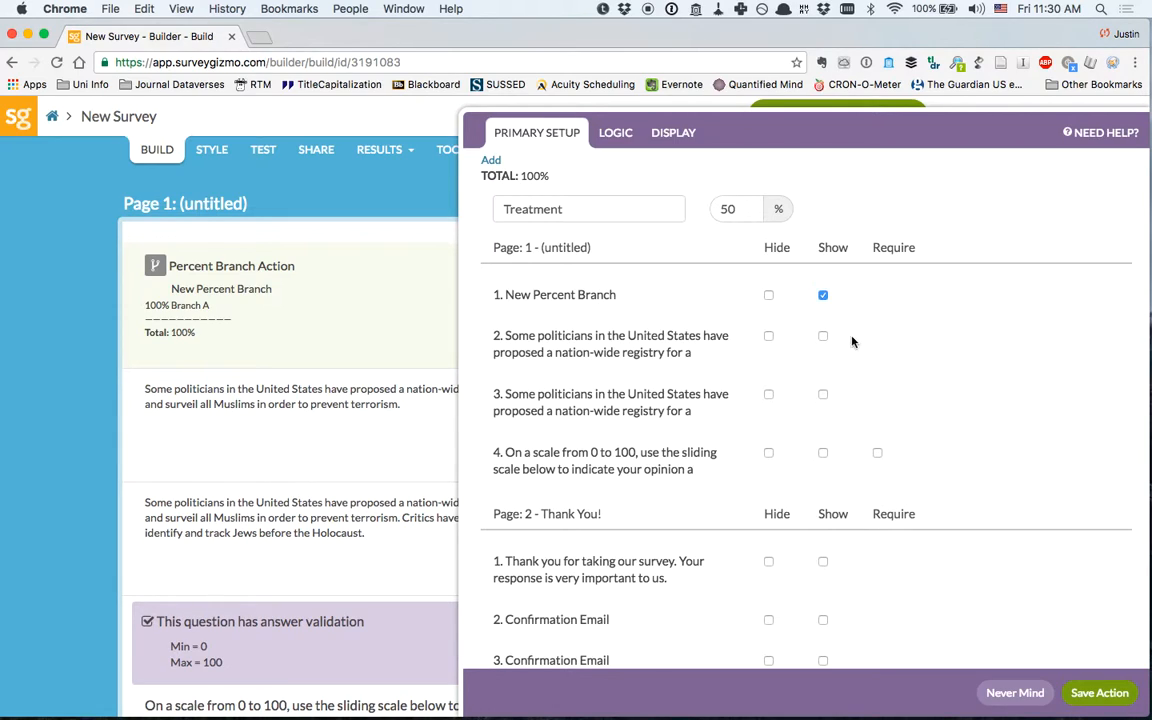
{"action": "left_click", "coordinate": [769, 336]}
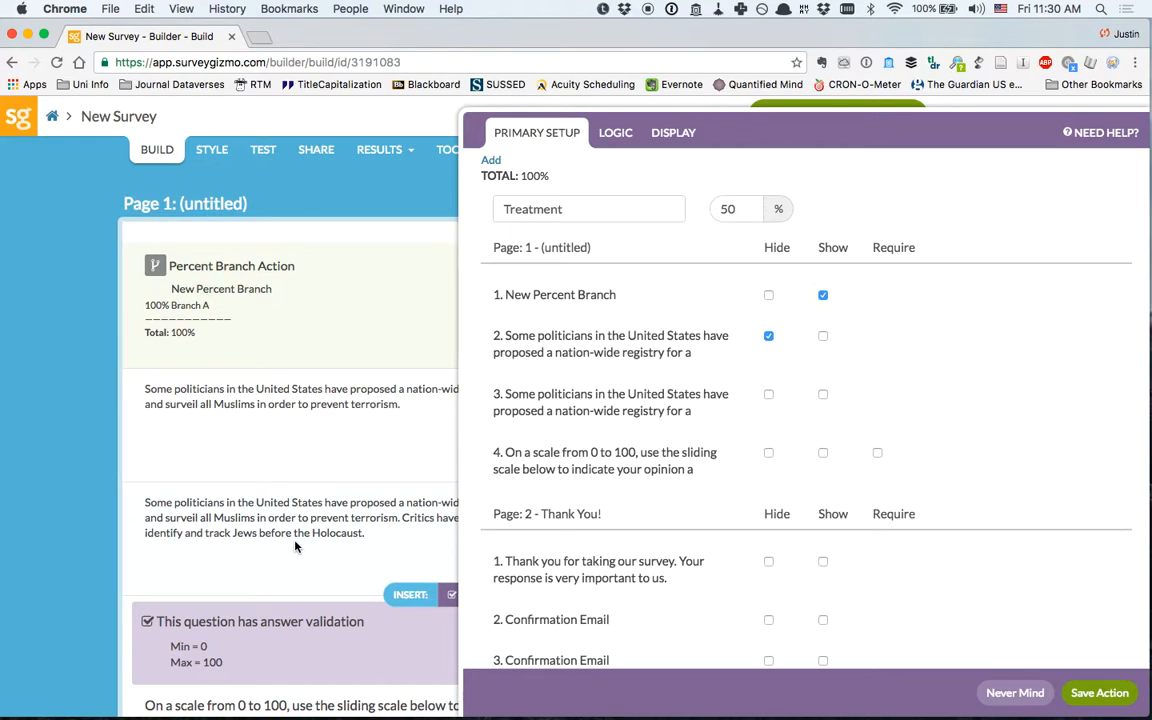
{"action": "left_click", "coordinate": [823, 395]}
{"action": "scroll", "coordinate": [854, 413], "scroll_direction": "down", "scroll_amount": 2}
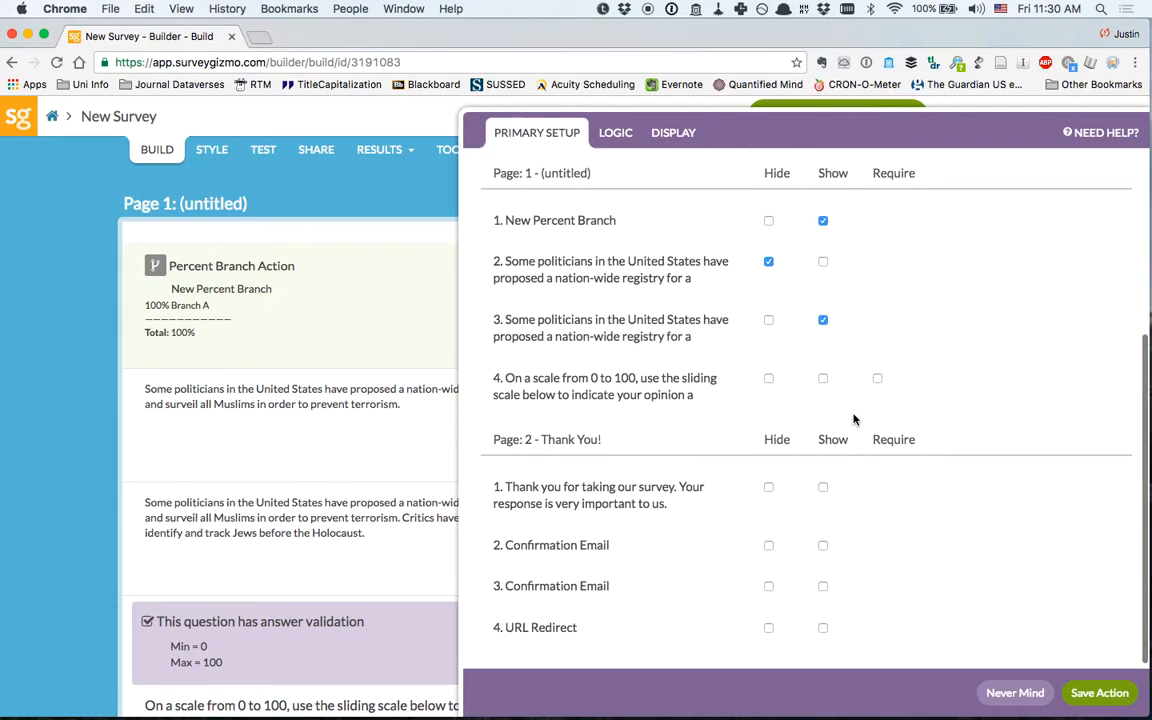
{"action": "left_click", "coordinate": [823, 378]}
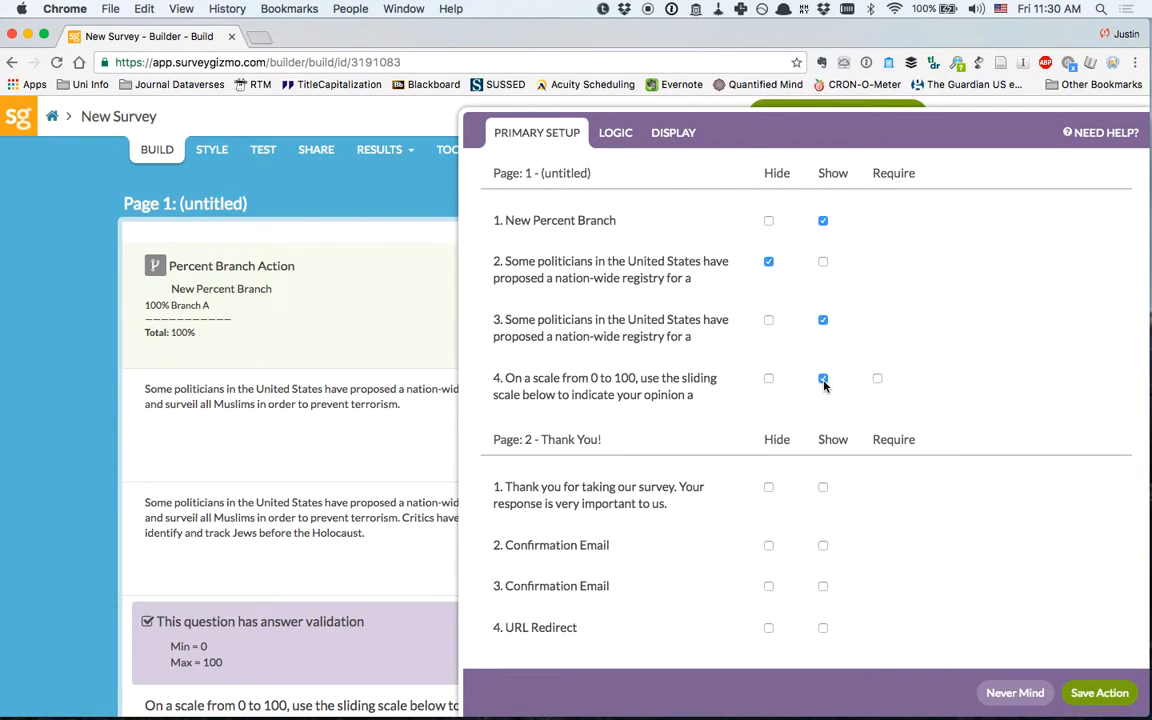
{"action": "left_click", "coordinate": [823, 485]}
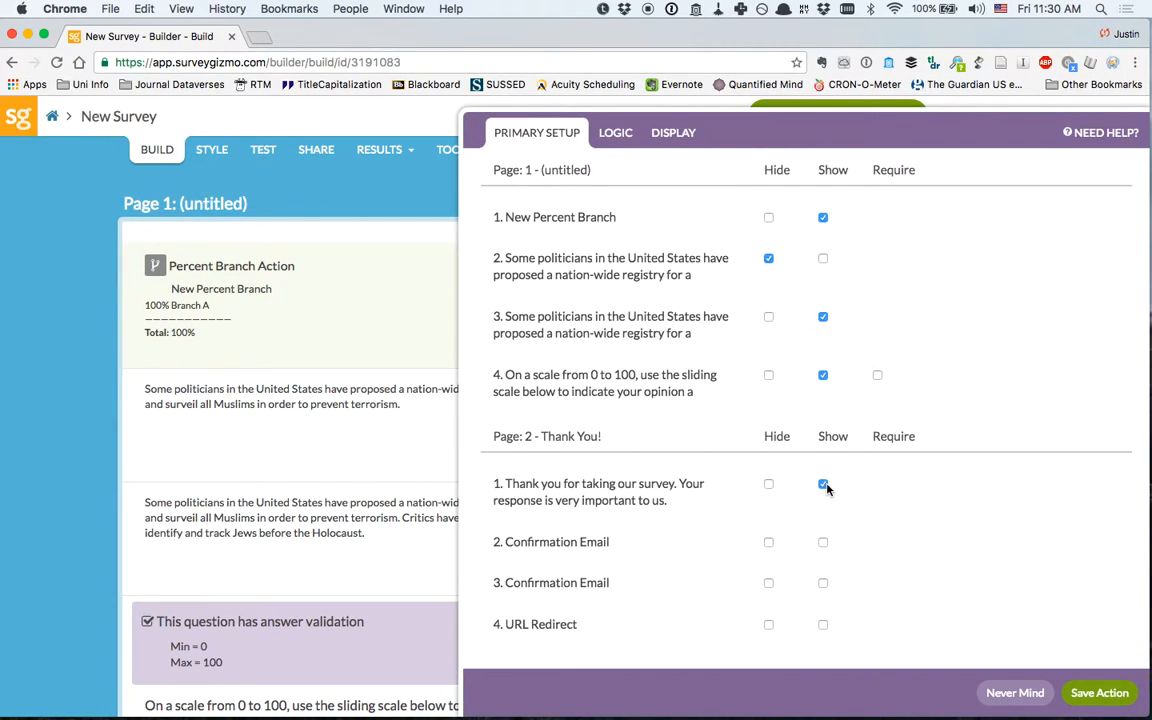
{"action": "scroll", "coordinate": [911, 498], "scroll_direction": "up", "scroll_amount": 5}
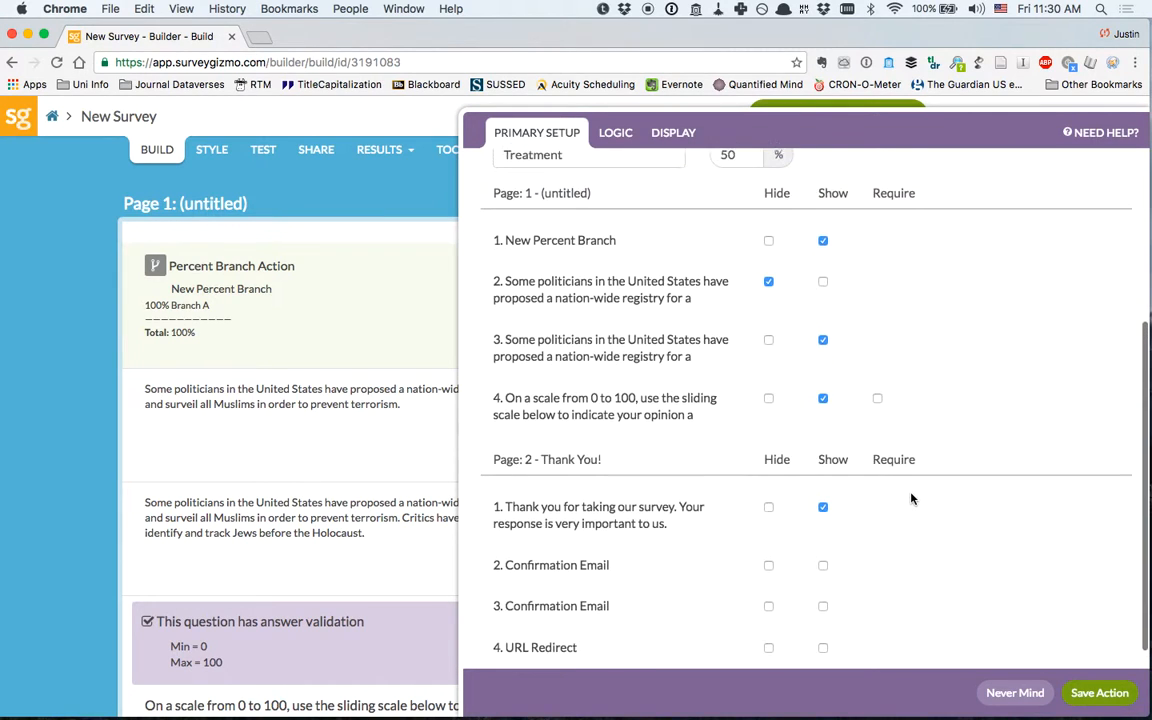
{"action": "scroll", "coordinate": [911, 498], "scroll_direction": "down", "scroll_amount": 3}
{"action": "left_click", "coordinate": [1097, 694]}
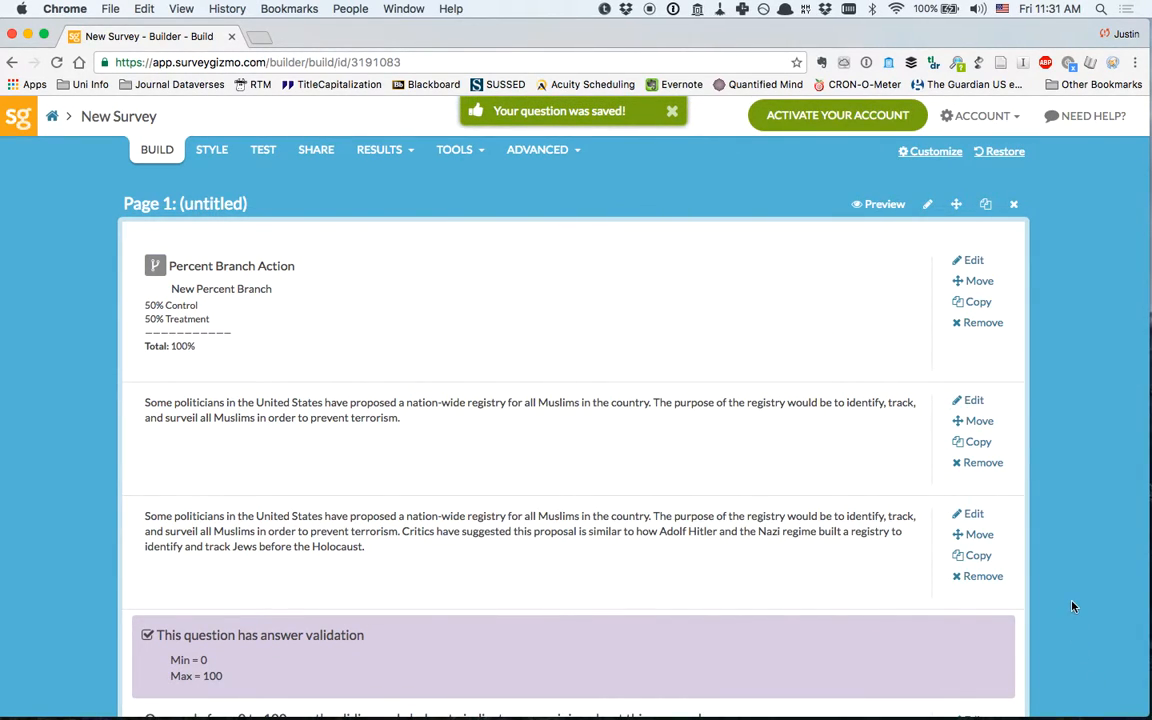
- Open the survey's Test page in a new browser tab, keeping the builder page open
{"action": "scroll", "coordinate": [1072, 606], "scroll_direction": "down", "scroll_amount": 2}
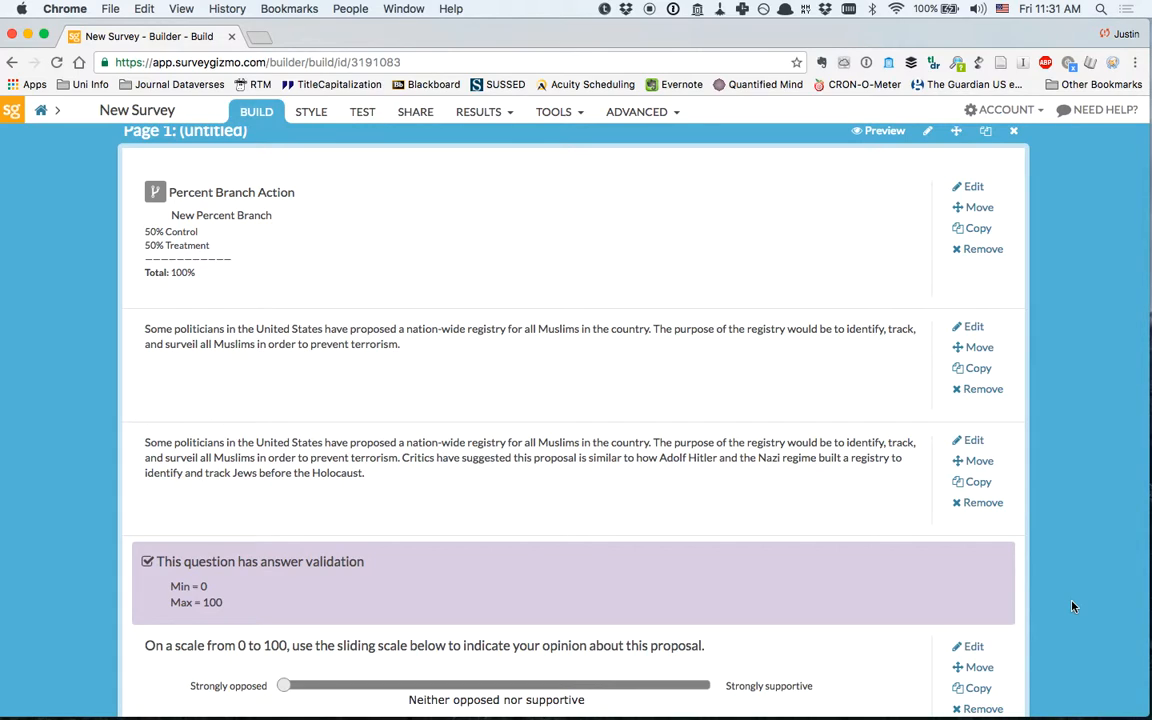
{"action": "scroll", "coordinate": [1072, 606], "scroll_direction": "down", "scroll_amount": 3}
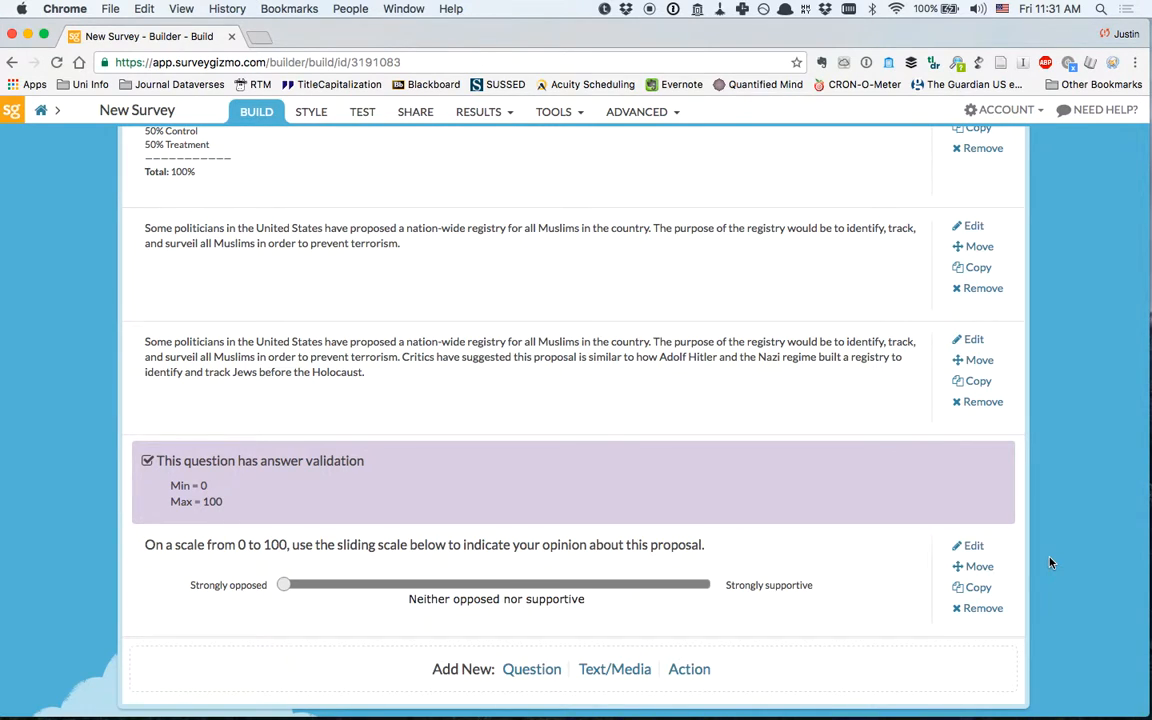
{"action": "scroll", "coordinate": [1049, 563], "scroll_direction": "down", "scroll_amount": 2}
{"action": "scroll", "coordinate": [1046, 534], "scroll_direction": "down", "scroll_amount": 3}
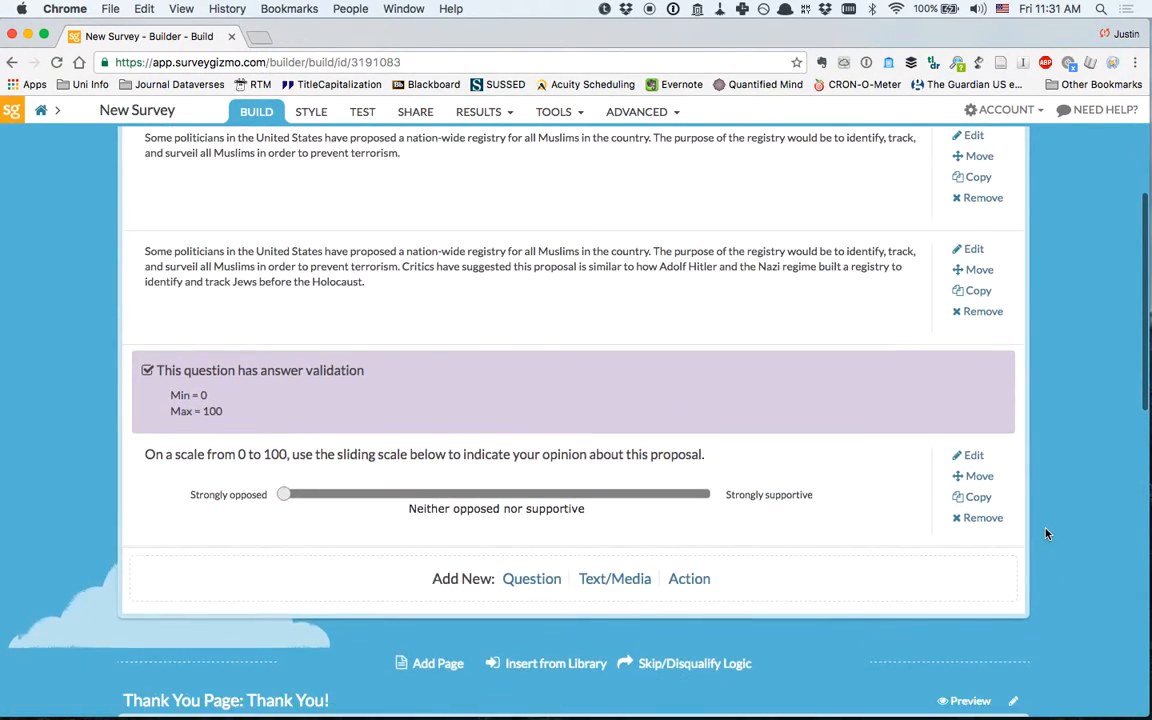
{"action": "scroll", "coordinate": [1046, 534], "scroll_direction": "up", "scroll_amount": 8}
{"action": "scroll", "coordinate": [1046, 534], "scroll_direction": "up", "scroll_amount": 1}
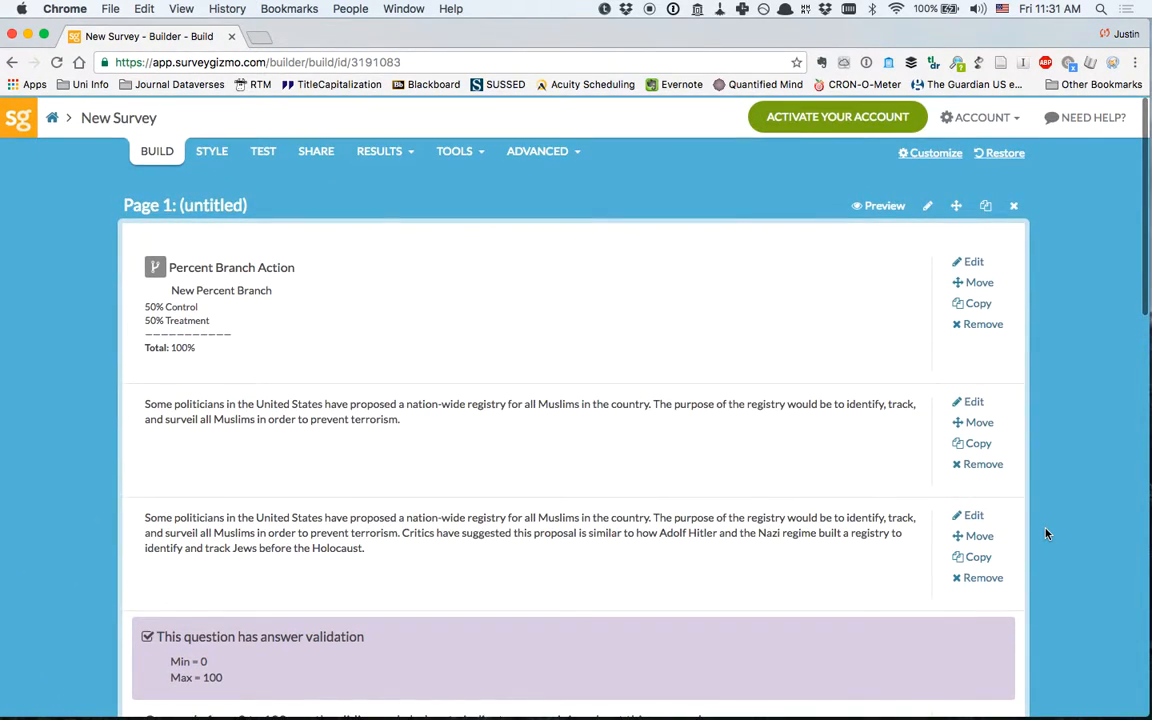
{"action": "right_click", "coordinate": [259, 153]}
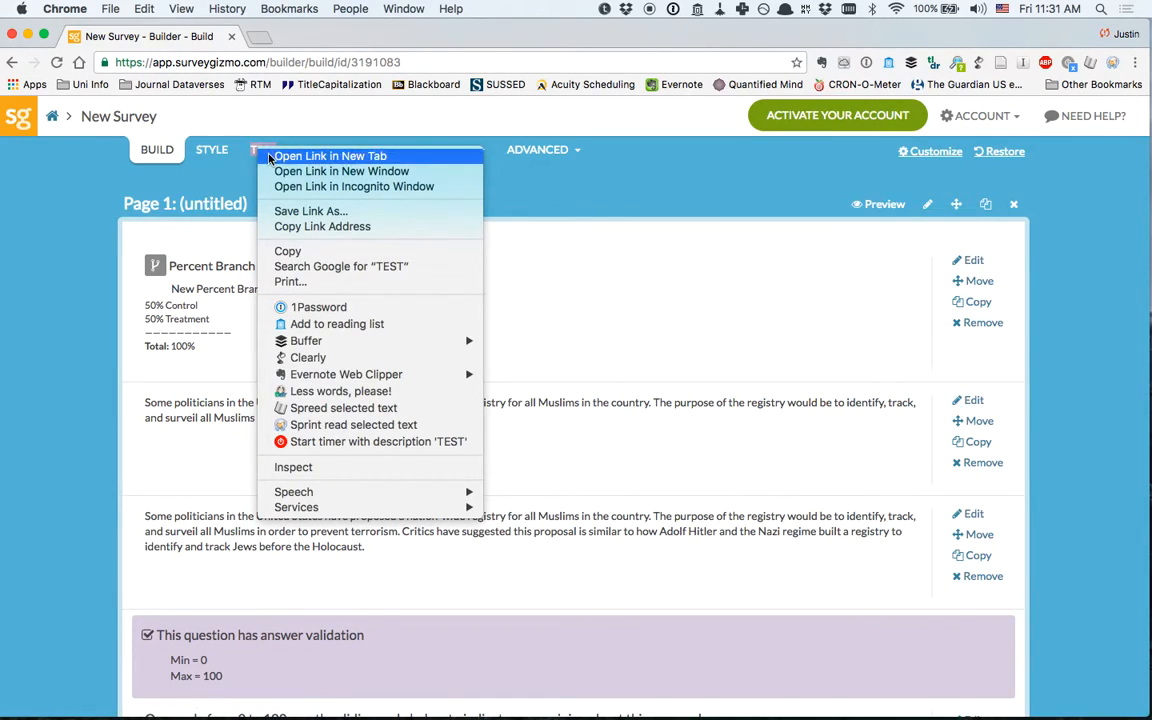
{"action": "left_click", "coordinate": [300, 157]}
{"action": "left_click", "coordinate": [267, 34]}
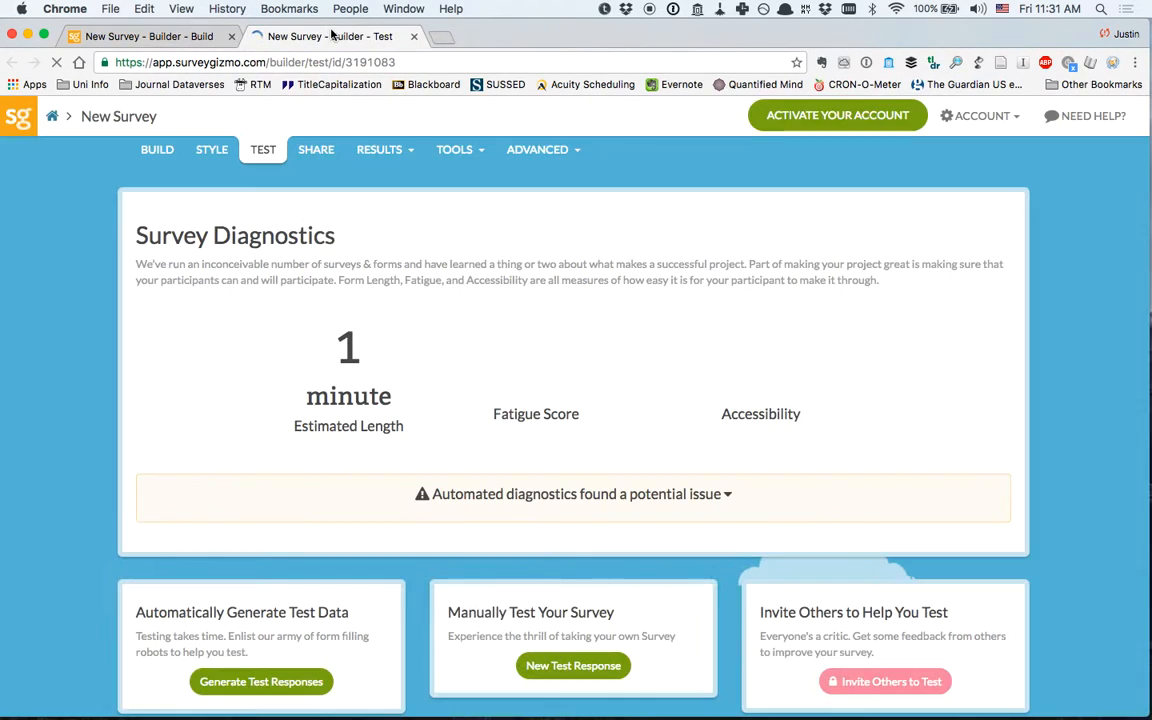
{"action": "key", "text": "ctrl+shift+Tab"}
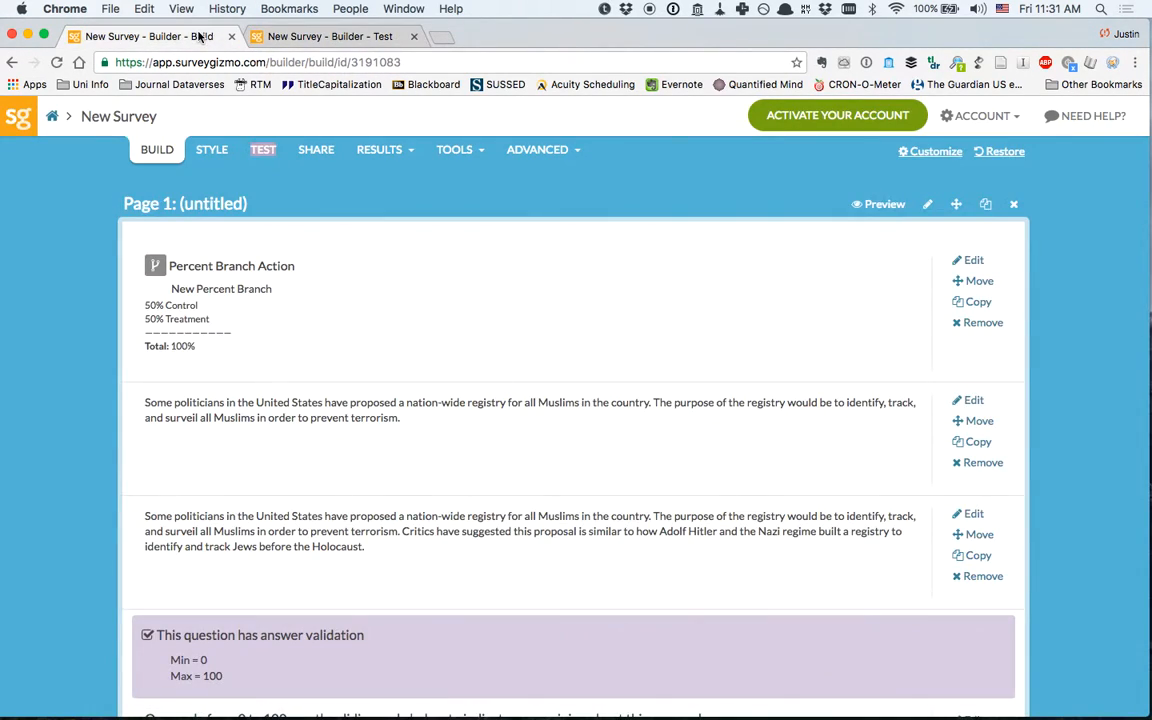
{"action": "left_click", "coordinate": [334, 36]}
- Examine the survey diagnostics, including the details of the potential issue, and collapse the details again
{"action": "scroll", "coordinate": [548, 152], "scroll_direction": "down", "scroll_amount": 3}
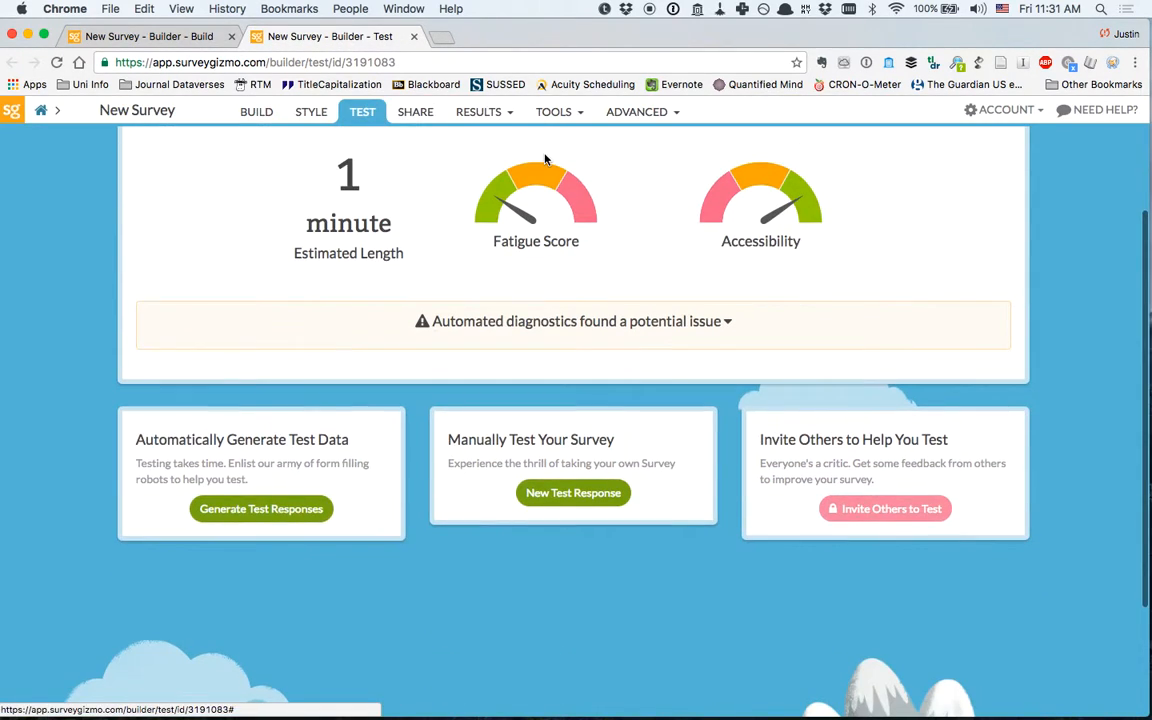
{"action": "scroll", "coordinate": [546, 160], "scroll_direction": "up", "scroll_amount": 3}
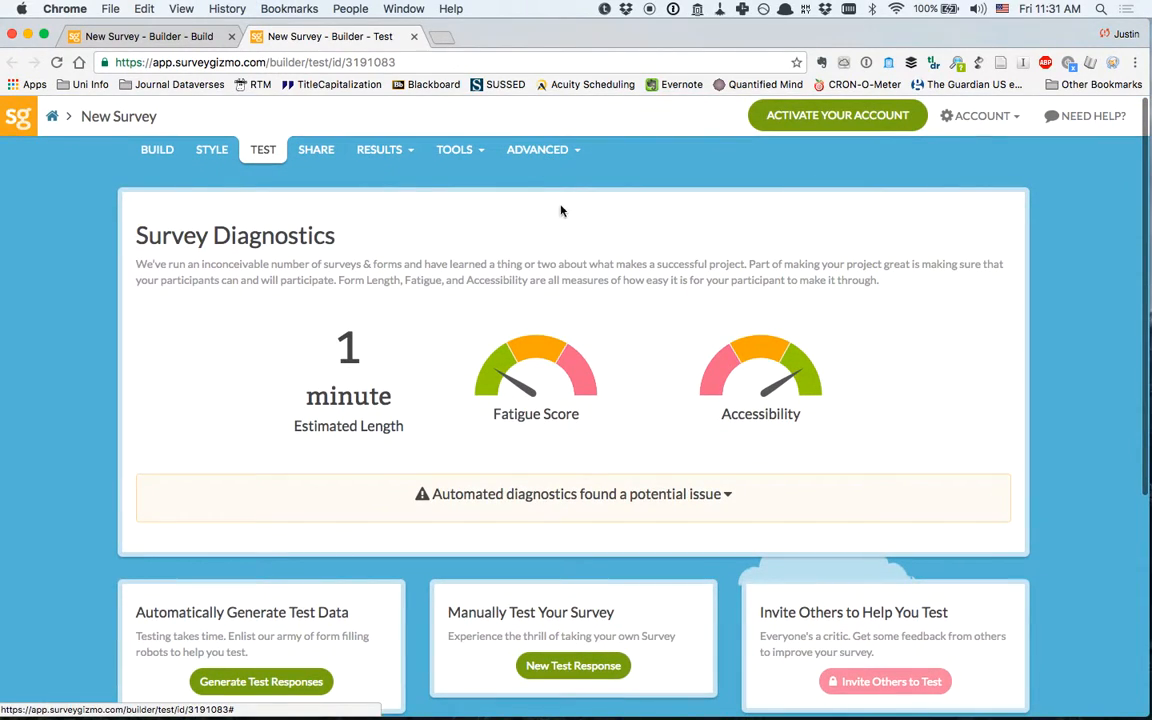
{"action": "left_click", "coordinate": [724, 497]}
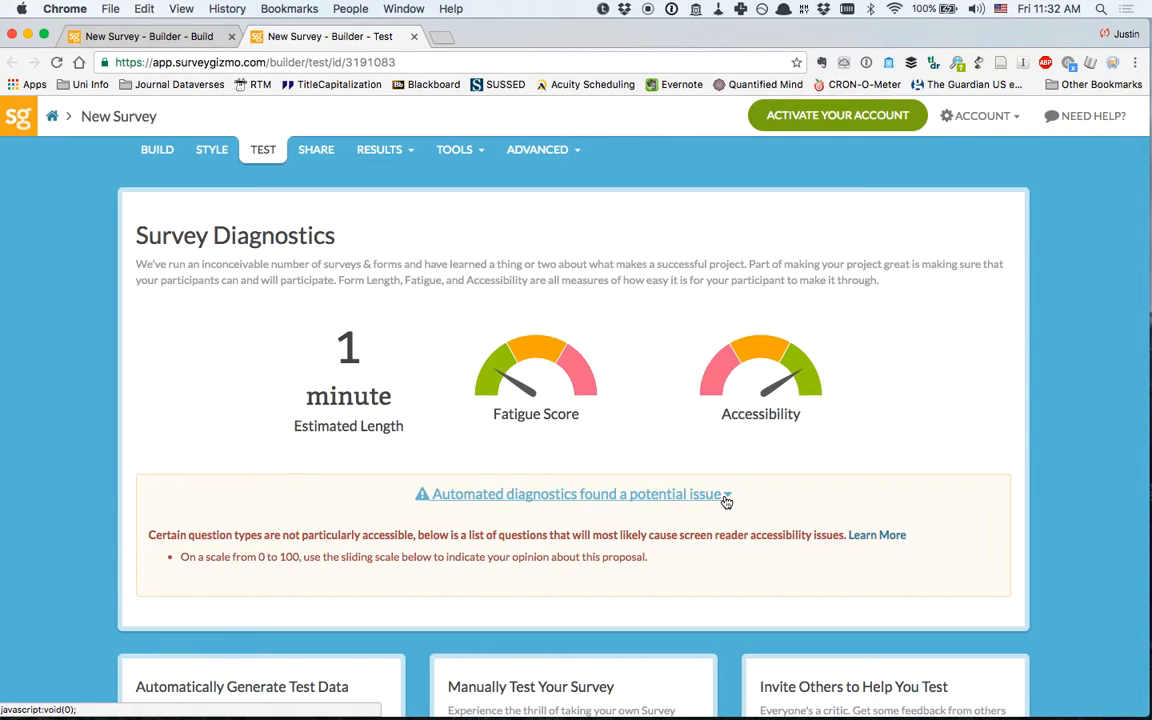
{"action": "left_click", "coordinate": [725, 497]}
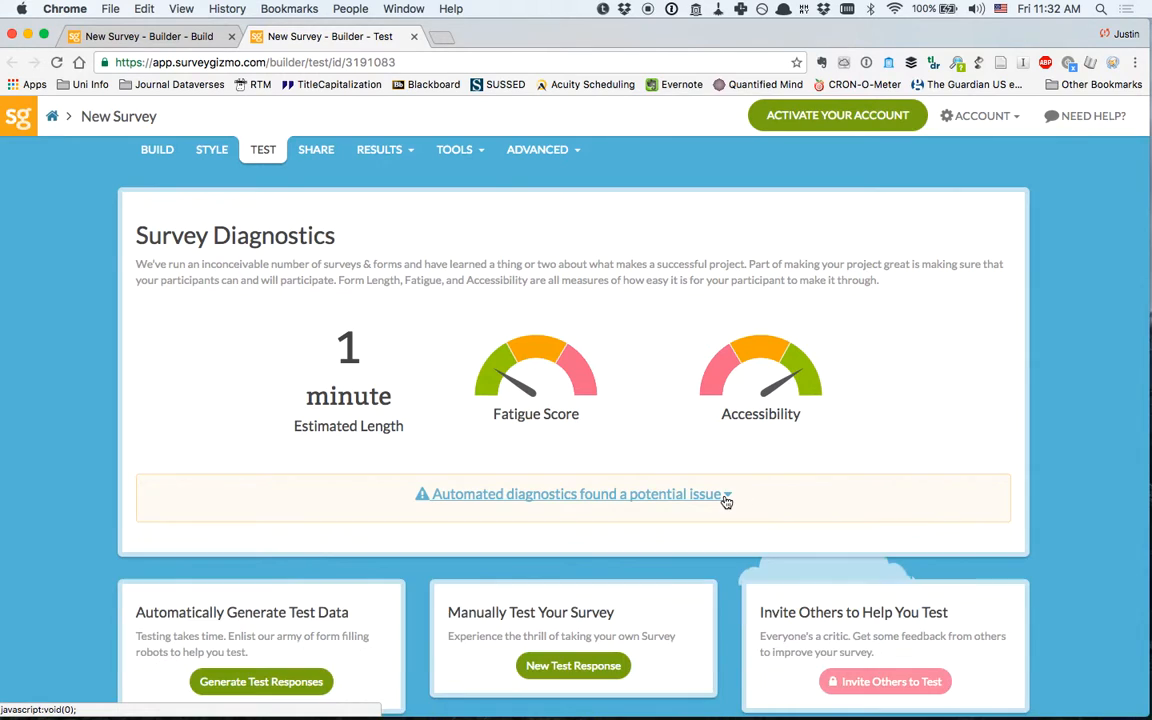
- Run a manual test response with the opinion slider set to 50, submit it, and close the preview
{"action": "scroll", "coordinate": [496, 305], "scroll_direction": "down", "scroll_amount": 3}
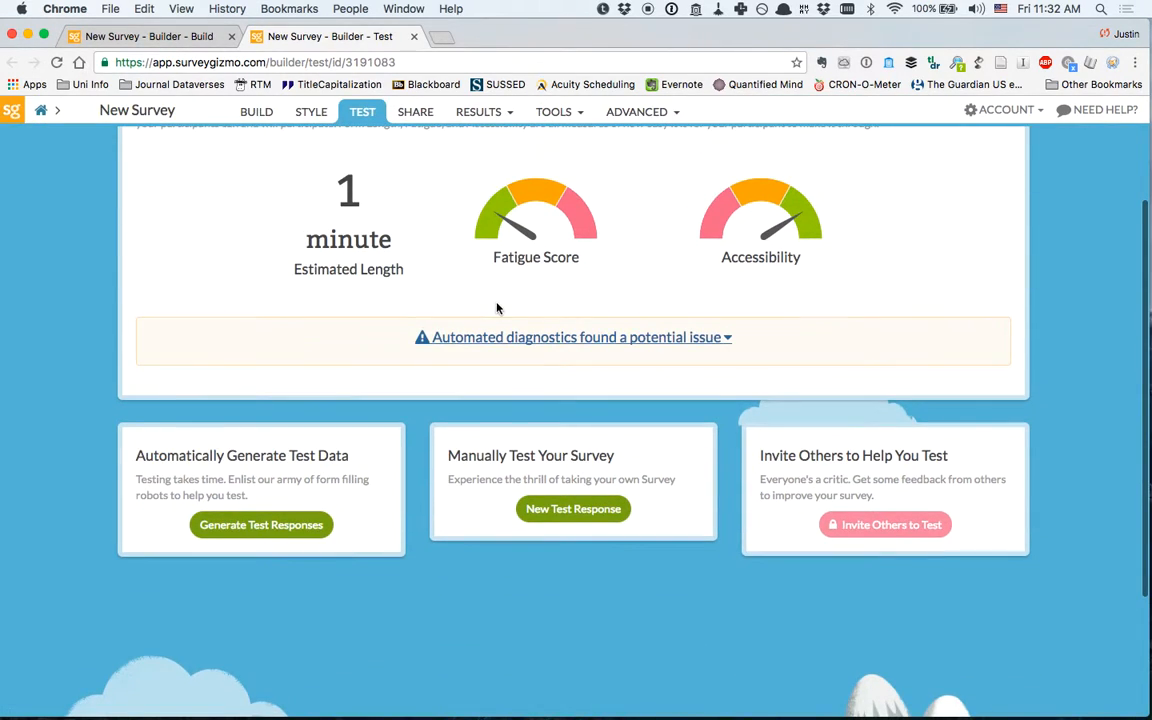
{"action": "left_click", "coordinate": [557, 509]}
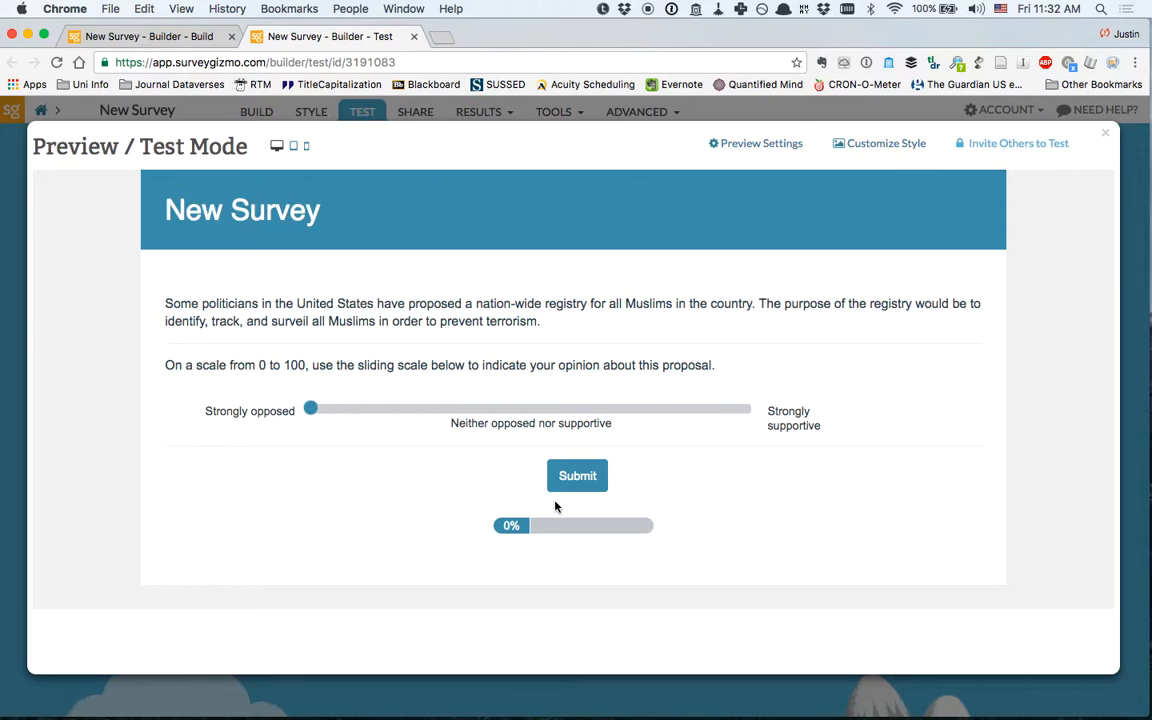
{"action": "left_click_drag", "start_coordinate": [312, 409], "coordinate": [535, 428]}
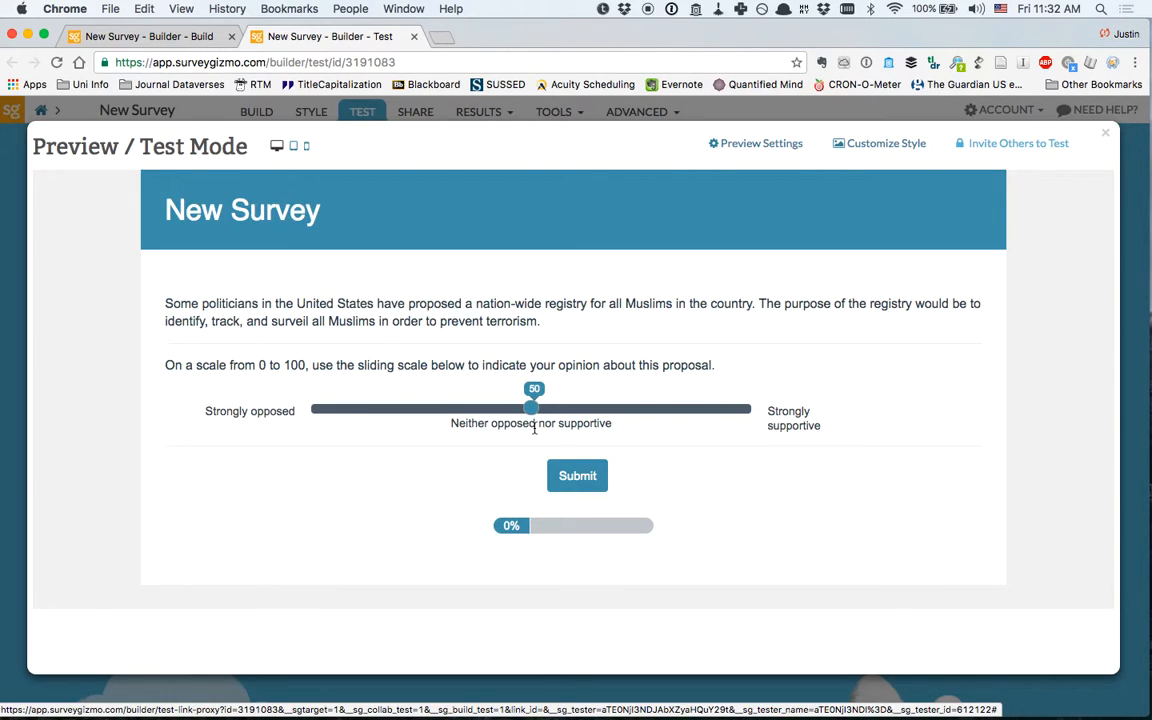
{"action": "left_click", "coordinate": [577, 477]}
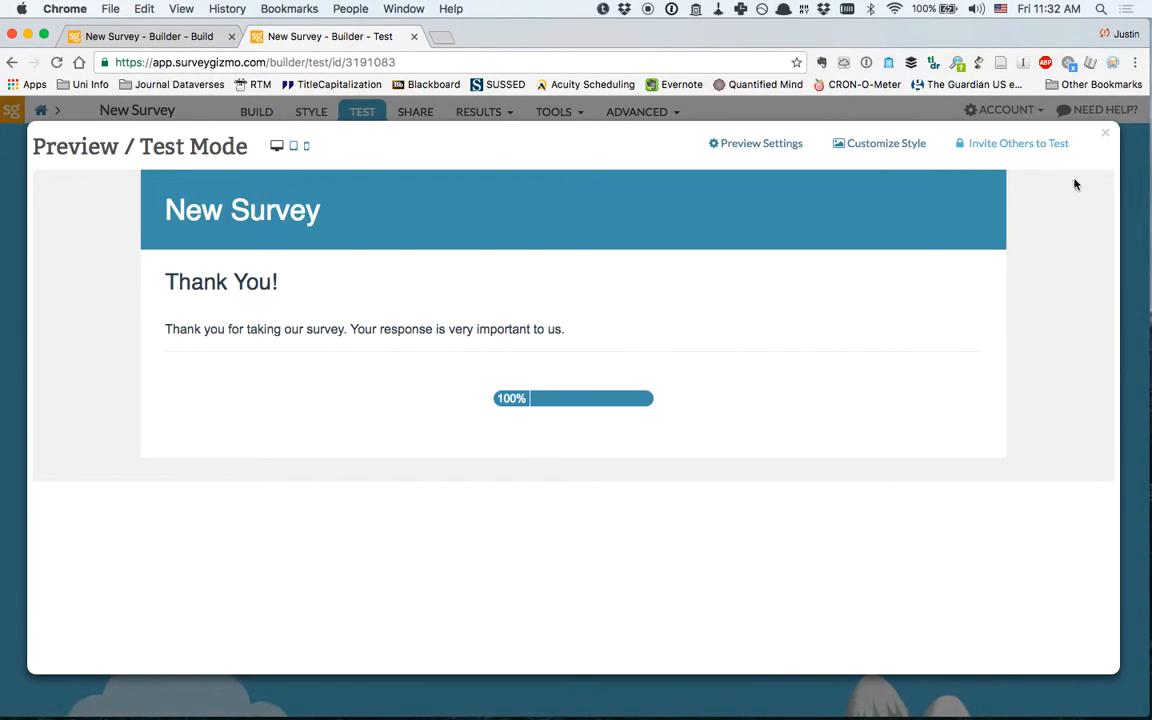
{"action": "left_click", "coordinate": [1105, 133]}
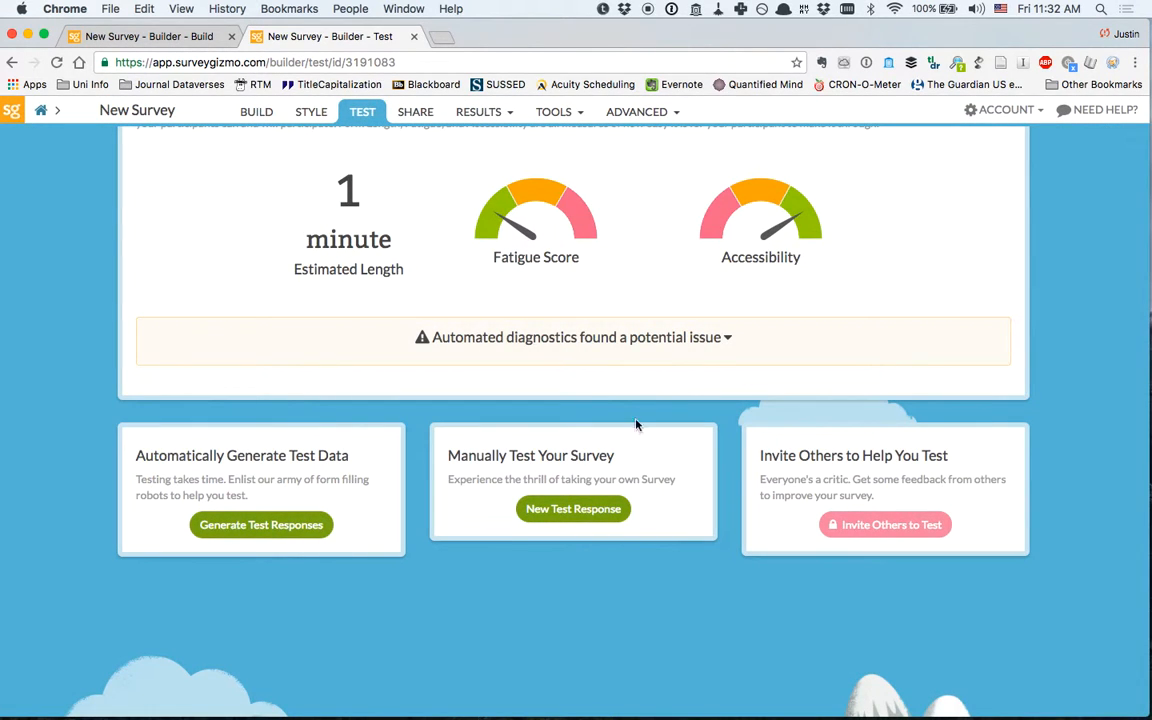
- Start another manual test response, set the opinion slider to 40, and submit it
{"action": "left_click", "coordinate": [586, 508]}
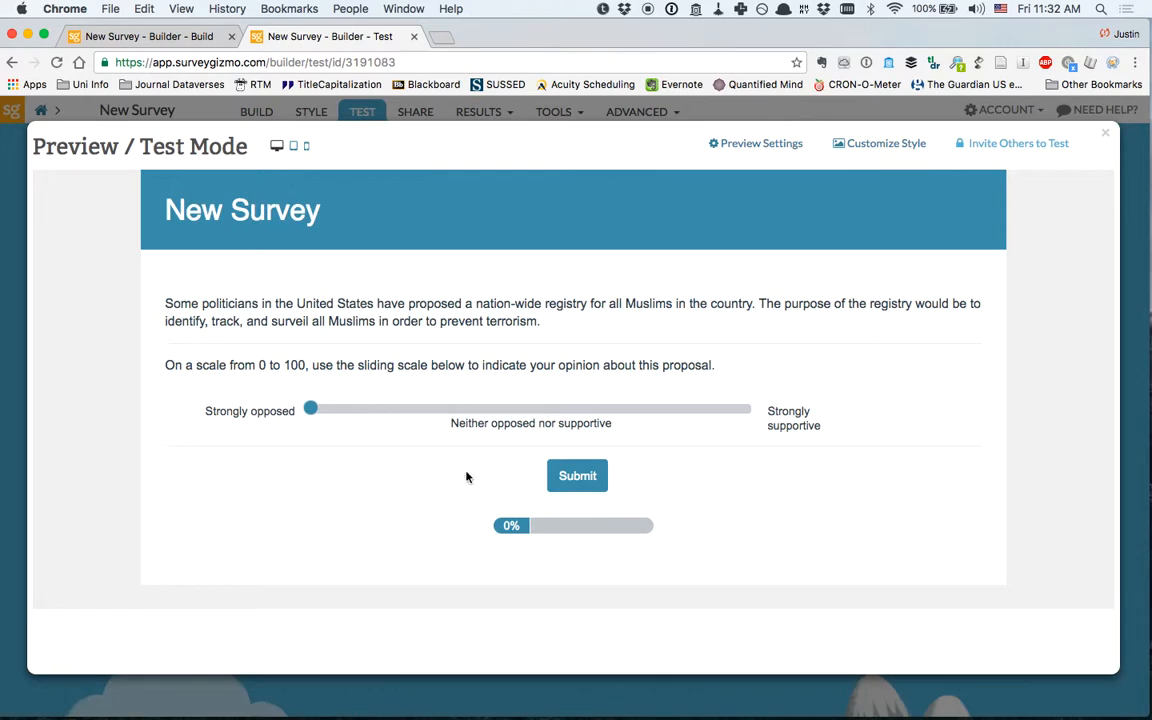
{"action": "left_click_drag", "start_coordinate": [314, 411], "coordinate": [489, 411]}
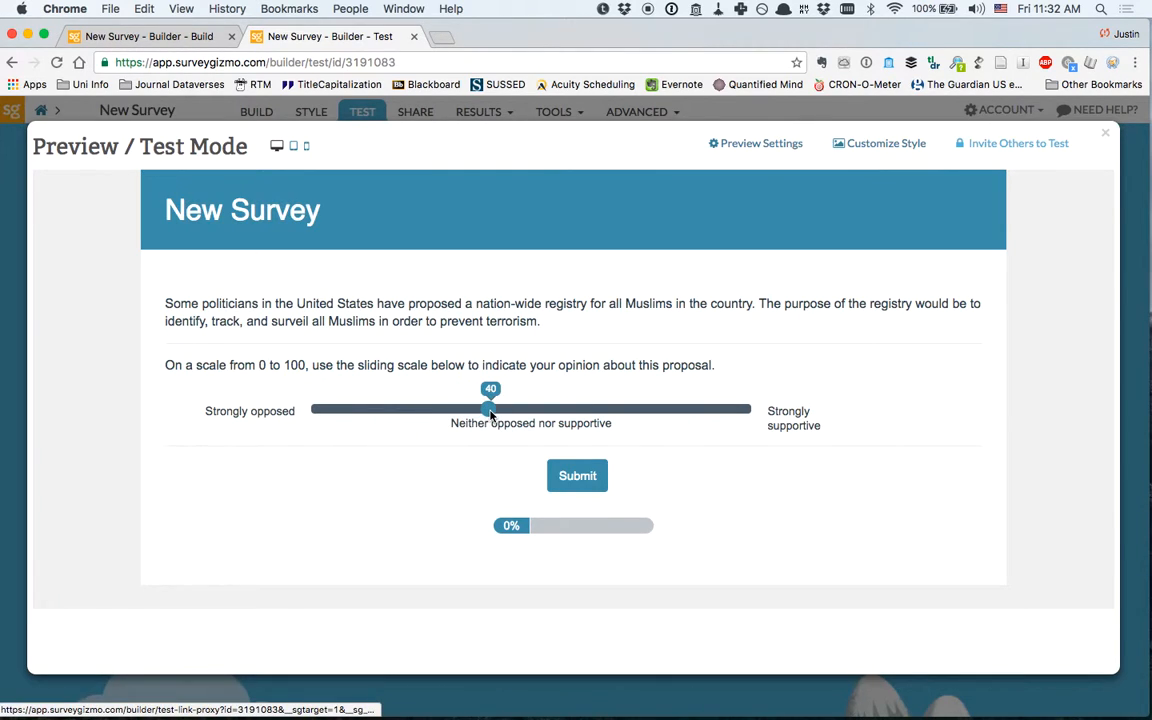
{"action": "left_click", "coordinate": [578, 477]}
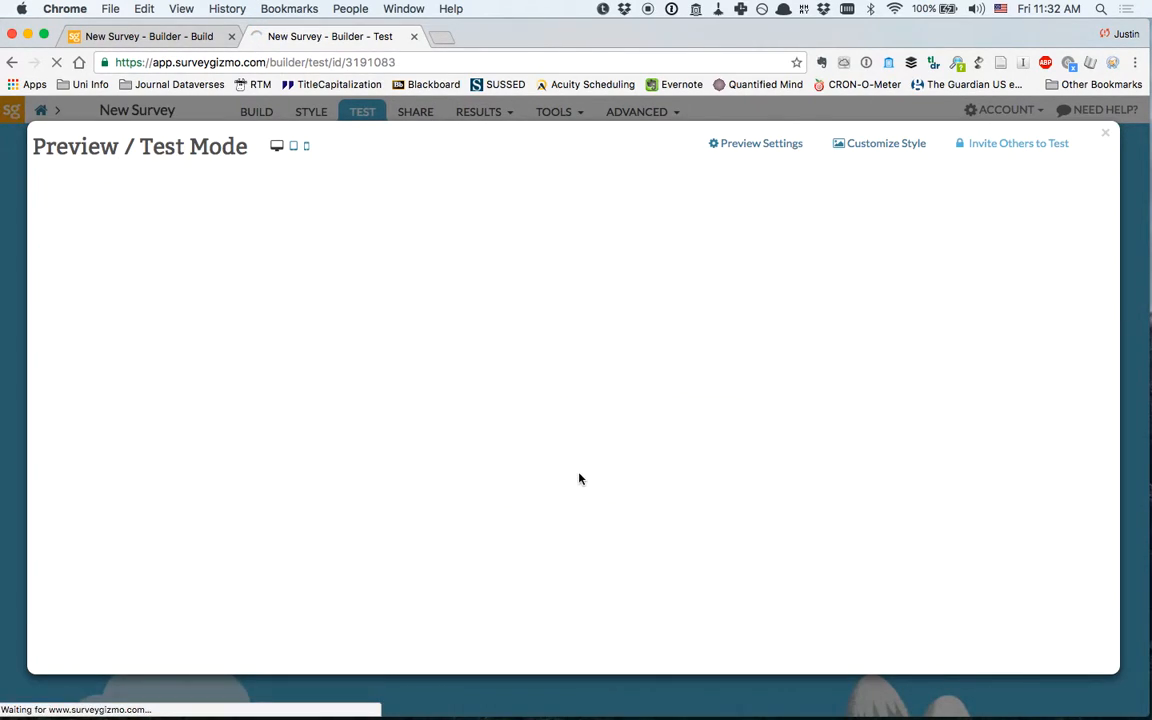
- Close the preview, run a third manual test response with the opinion slider below the midpoint, submit it, and close its preview
{"action": "left_click", "coordinate": [1107, 135]}
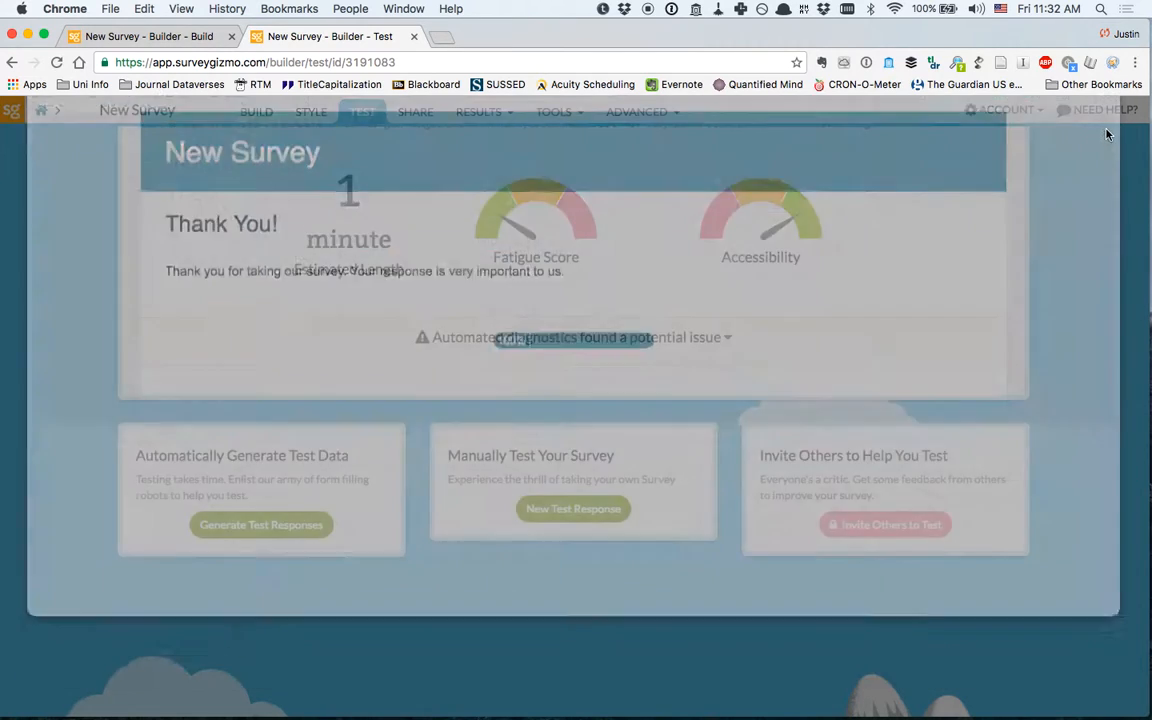
{"action": "left_click", "coordinate": [566, 508]}
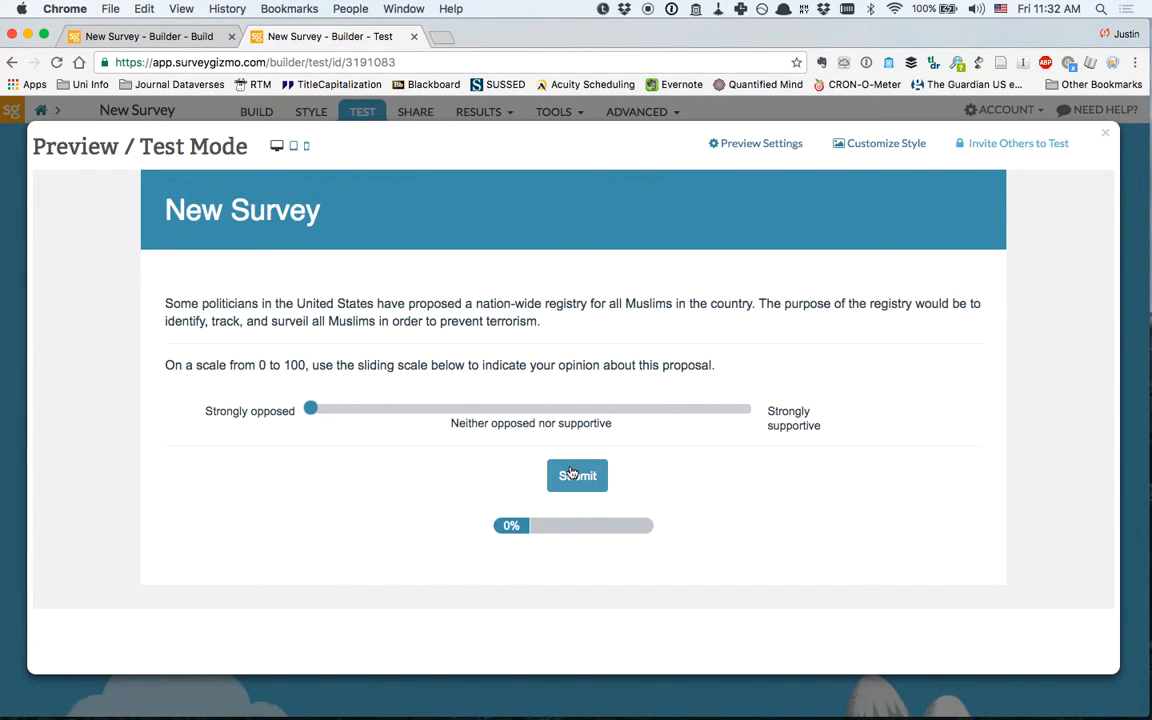
{"action": "left_click", "coordinate": [463, 406]}
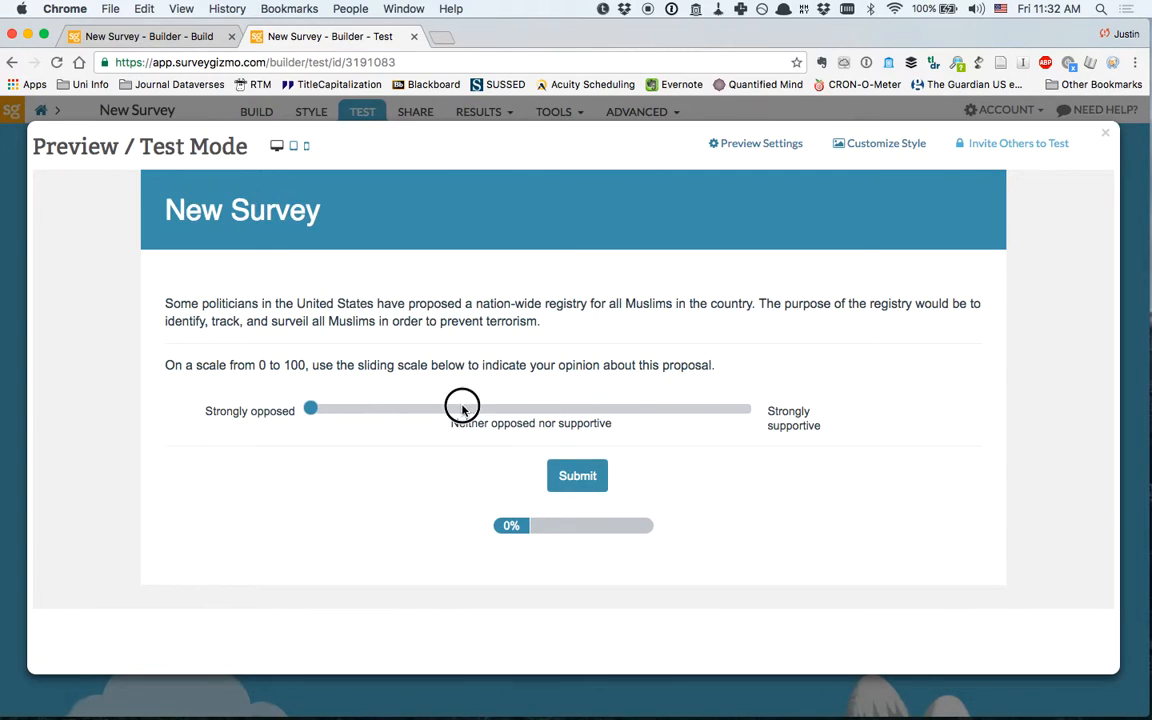
{"action": "left_click", "coordinate": [568, 473]}
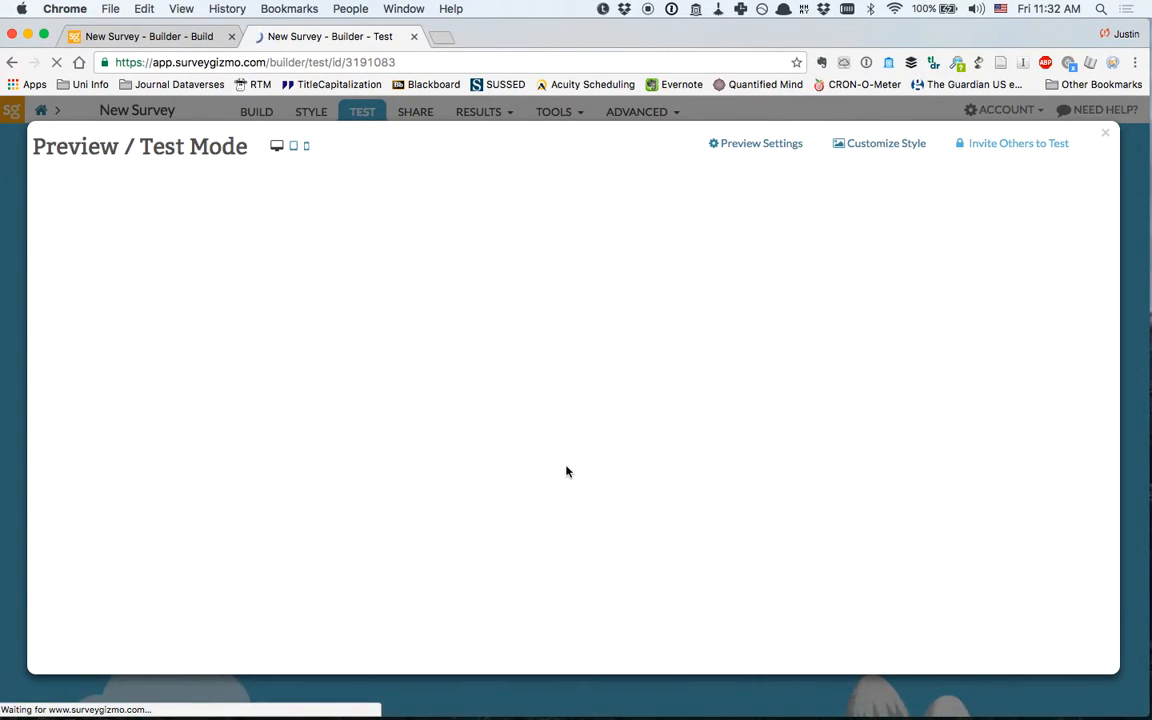
{"action": "left_click", "coordinate": [1106, 135]}
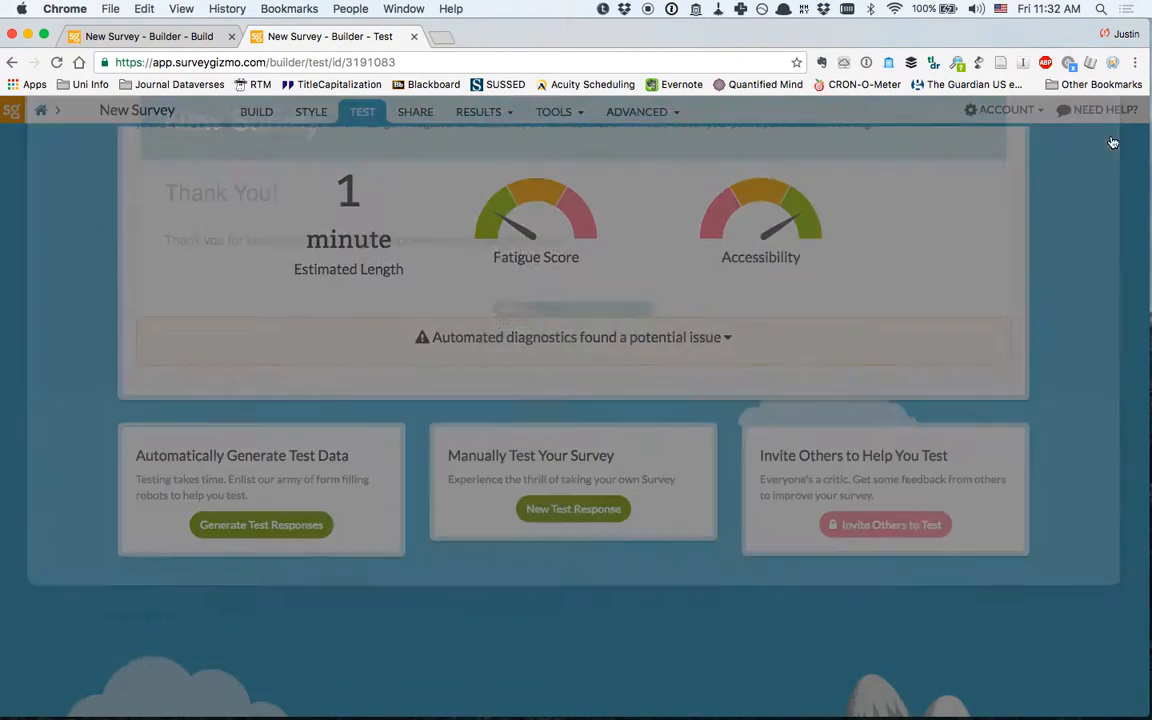
- Run a fourth manual test response with the opinion slider above the midpoint, submit it, and close the preview
{"action": "left_click", "coordinate": [533, 509]}
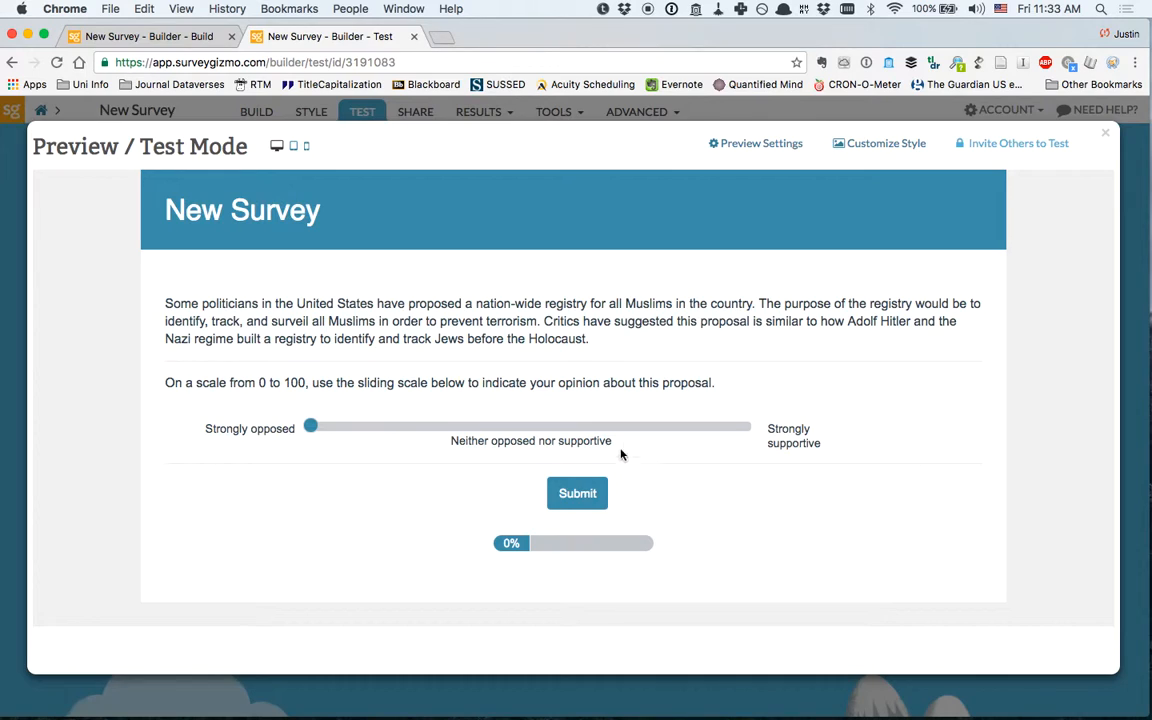
{"action": "left_click", "coordinate": [629, 425]}
{"action": "left_click", "coordinate": [578, 506]}
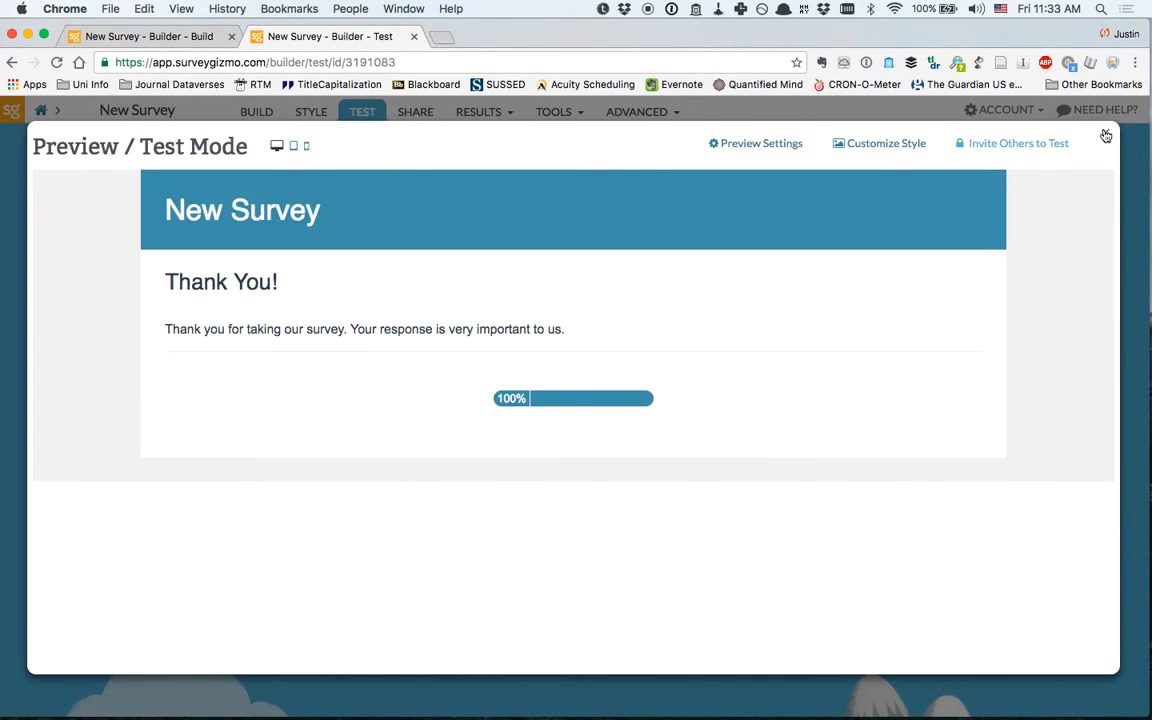
{"action": "left_click", "coordinate": [1106, 135]}
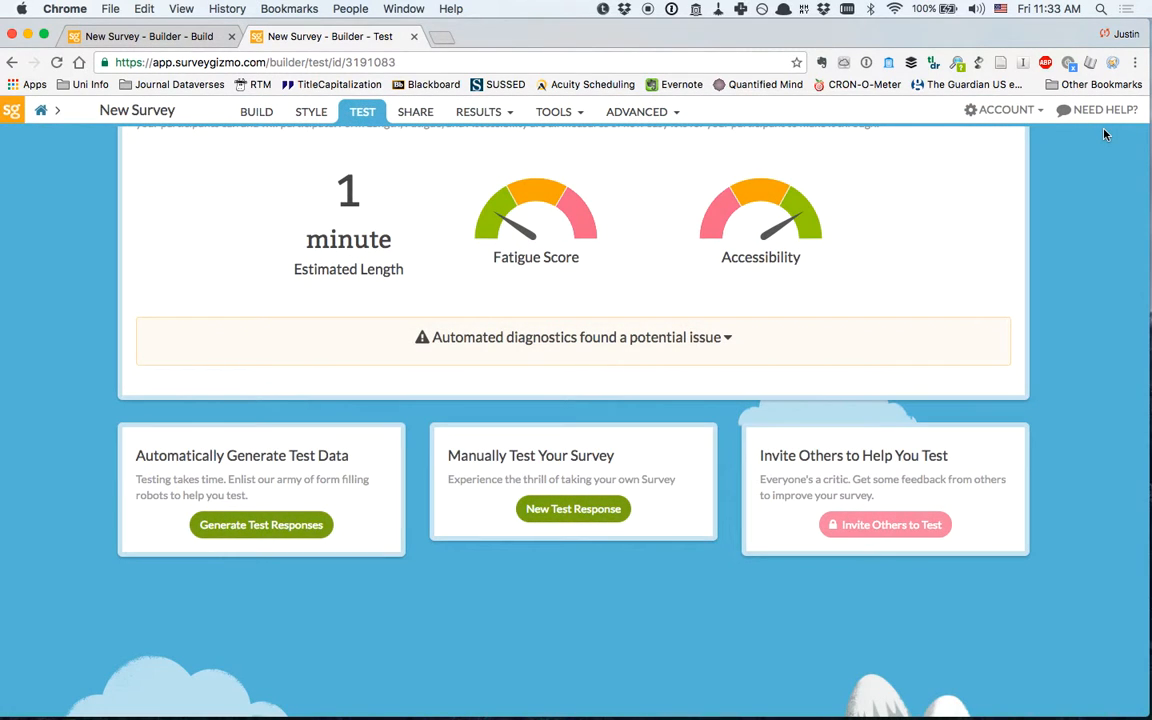
- Return to the survey's Build page and review its elements from the percent branch action to the thank-you page
{"action": "scroll", "coordinate": [995, 215], "scroll_direction": "up", "scroll_amount": 3}
{"action": "left_click", "coordinate": [156, 152]}
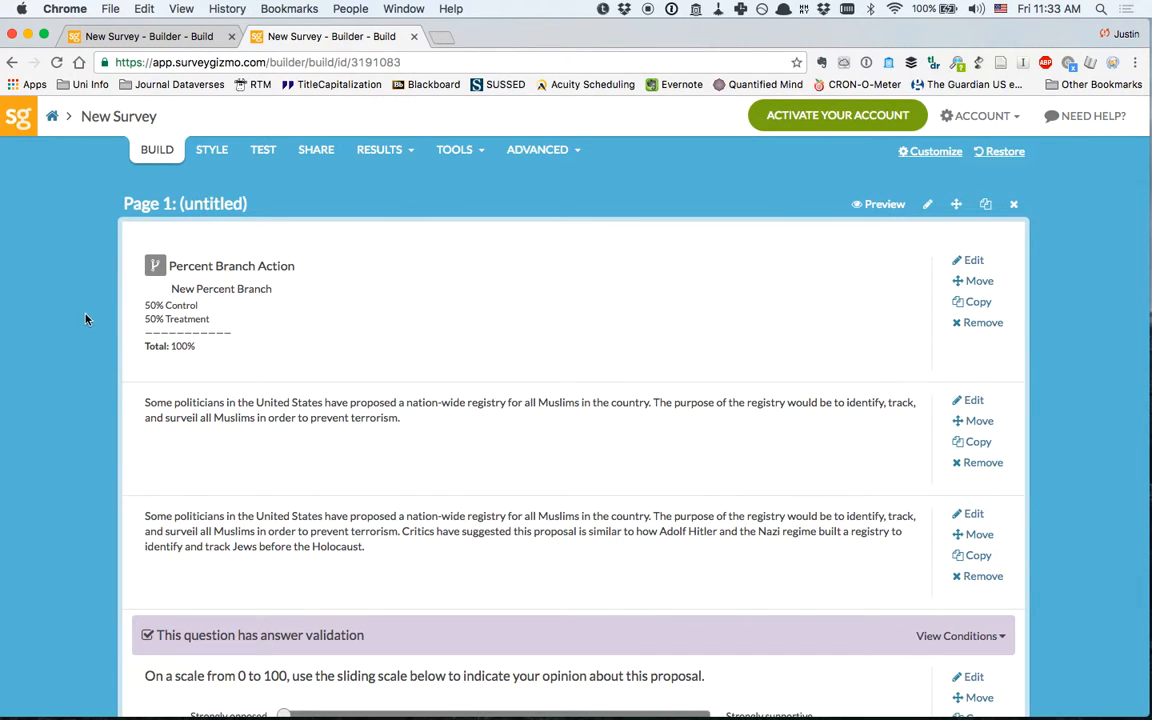
{"action": "scroll", "coordinate": [82, 392], "scroll_direction": "down", "scroll_amount": 5}
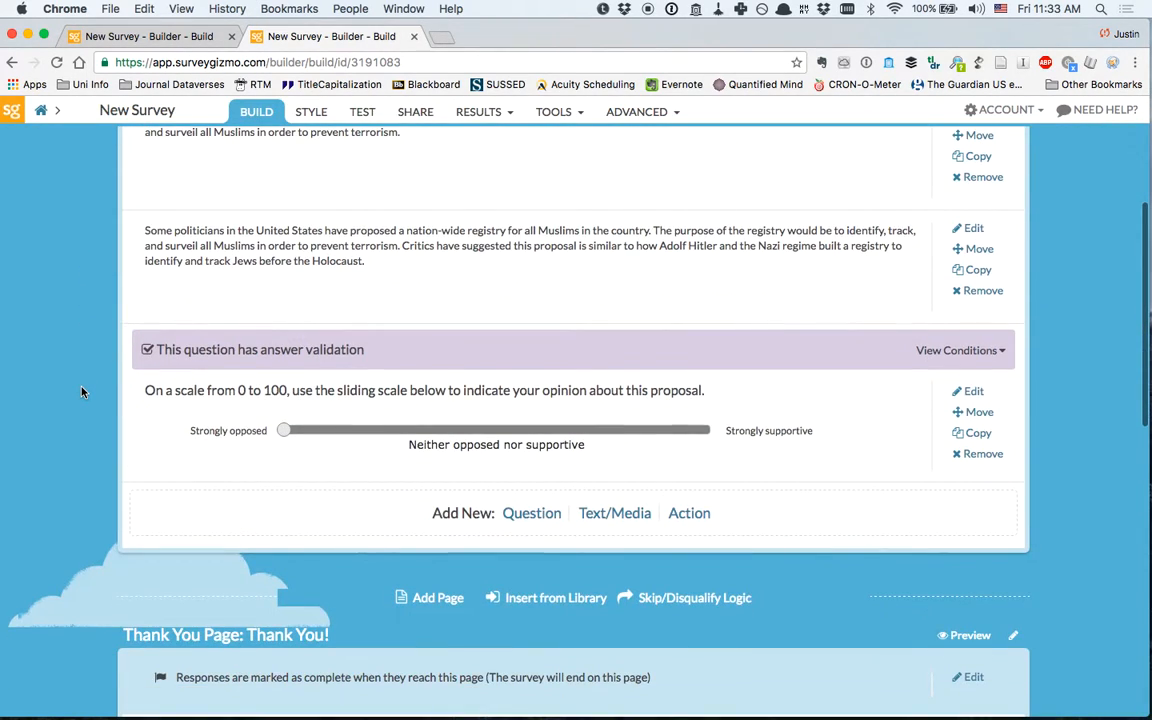
{"action": "scroll", "coordinate": [82, 392], "scroll_direction": "down", "scroll_amount": 4}
{"action": "scroll", "coordinate": [82, 392], "scroll_direction": "up", "scroll_amount": 1}
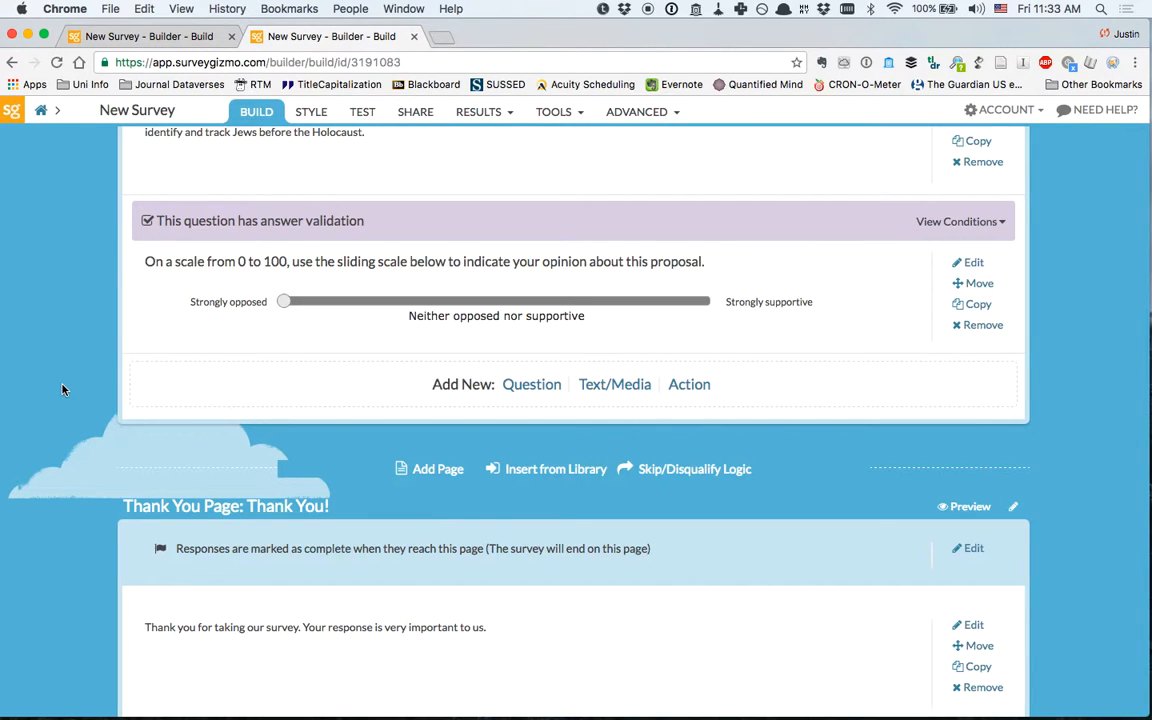
{"action": "scroll", "coordinate": [62, 390], "scroll_direction": "up", "scroll_amount": 5}
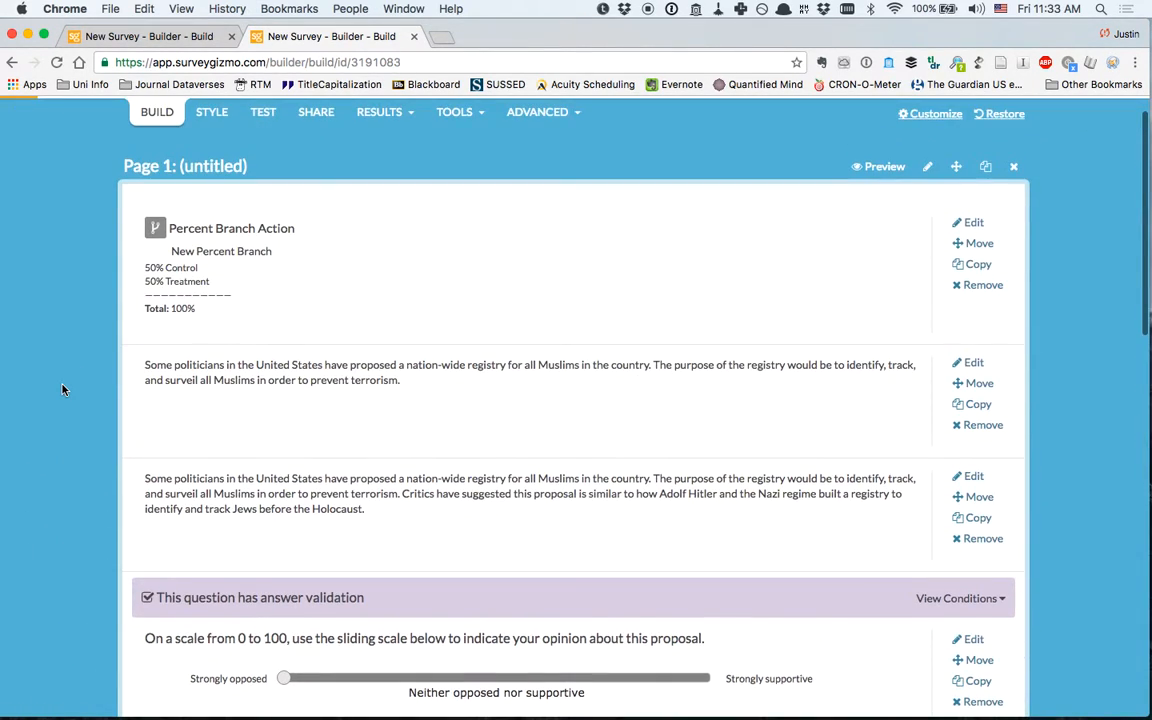
- Rename the survey as "Survey Experiment on Public Opinion"
{"action": "scroll", "coordinate": [62, 390], "scroll_direction": "up", "scroll_amount": 1}
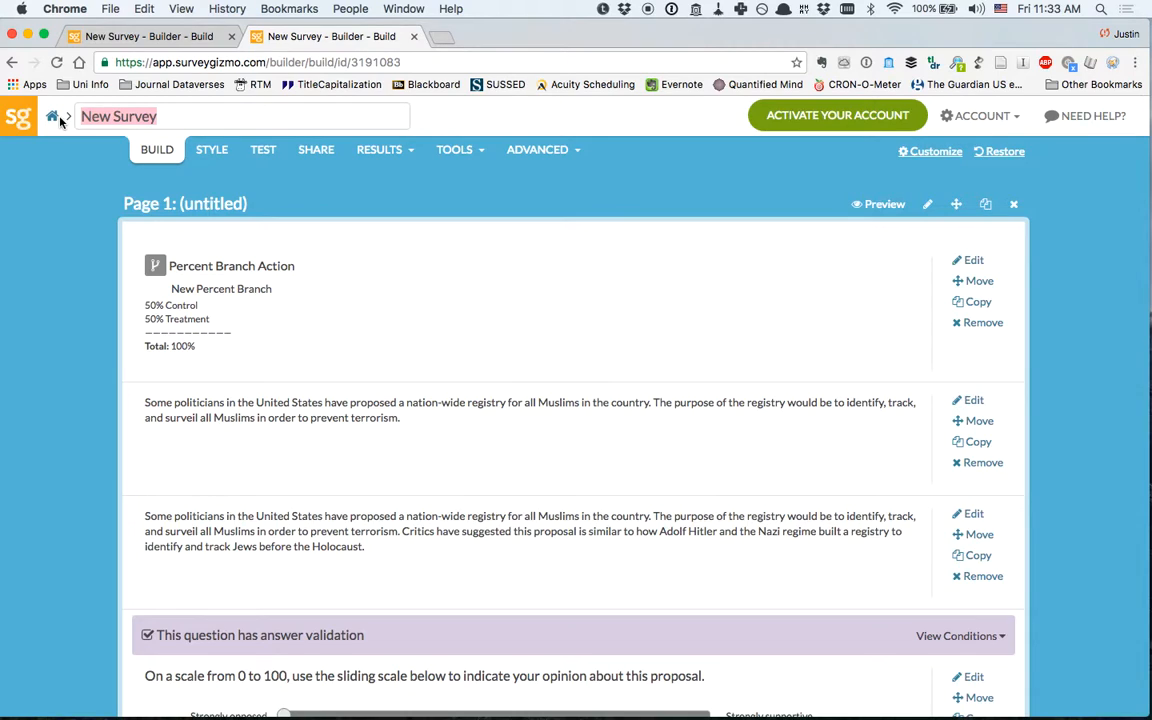
{"action": "type", "text": "Sur"}
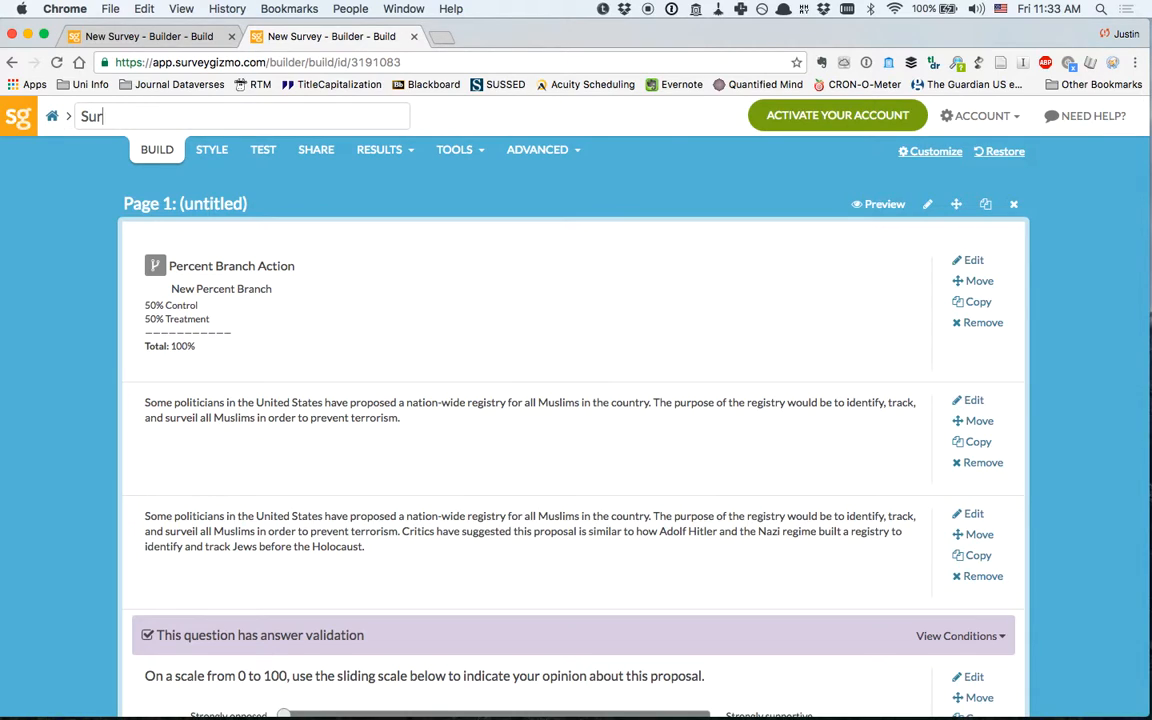
{"action": "type", "text": "vey Experiment"}
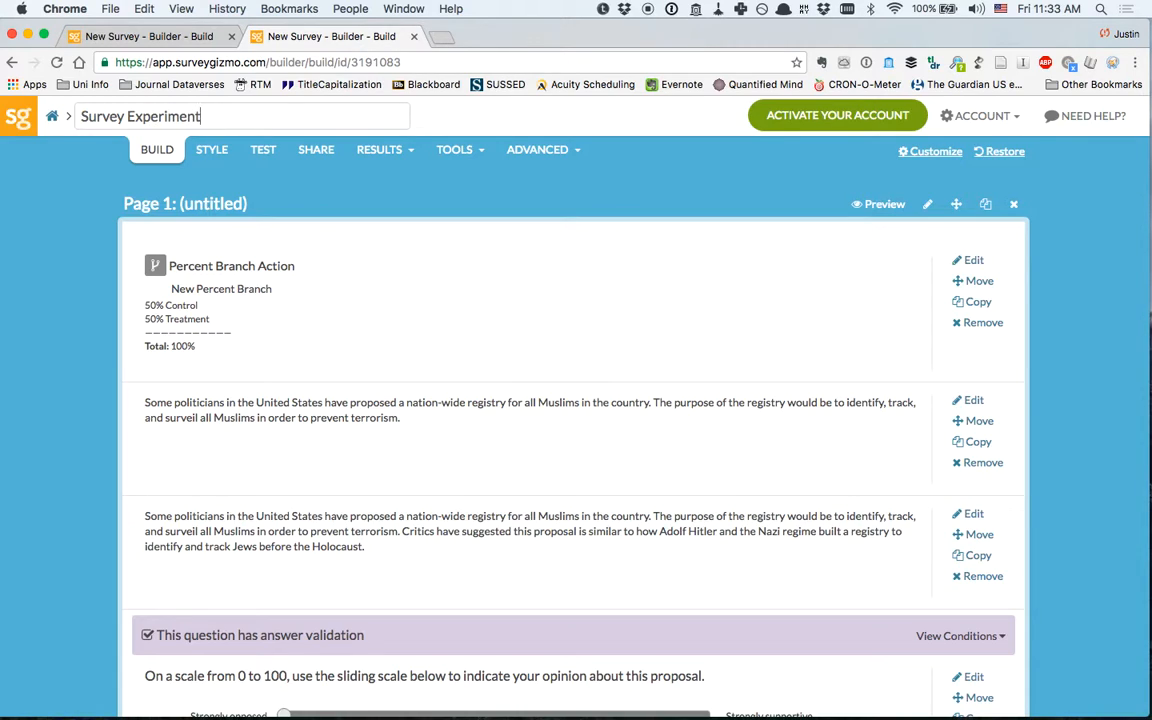
{"action": "type", "text": " on Public Opinion"}
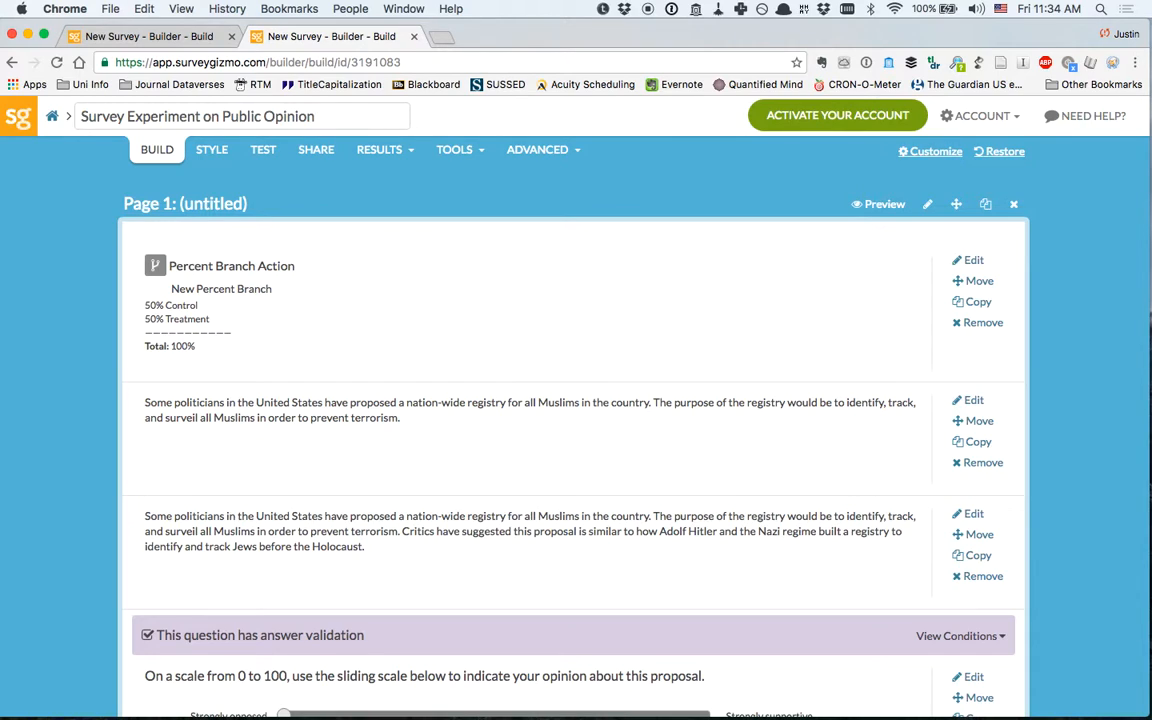
{"action": "scroll", "coordinate": [60, 240], "scroll_direction": "down", "scroll_amount": 1}
{"action": "scroll", "coordinate": [63, 252], "scroll_direction": "up", "scroll_amount": 1}
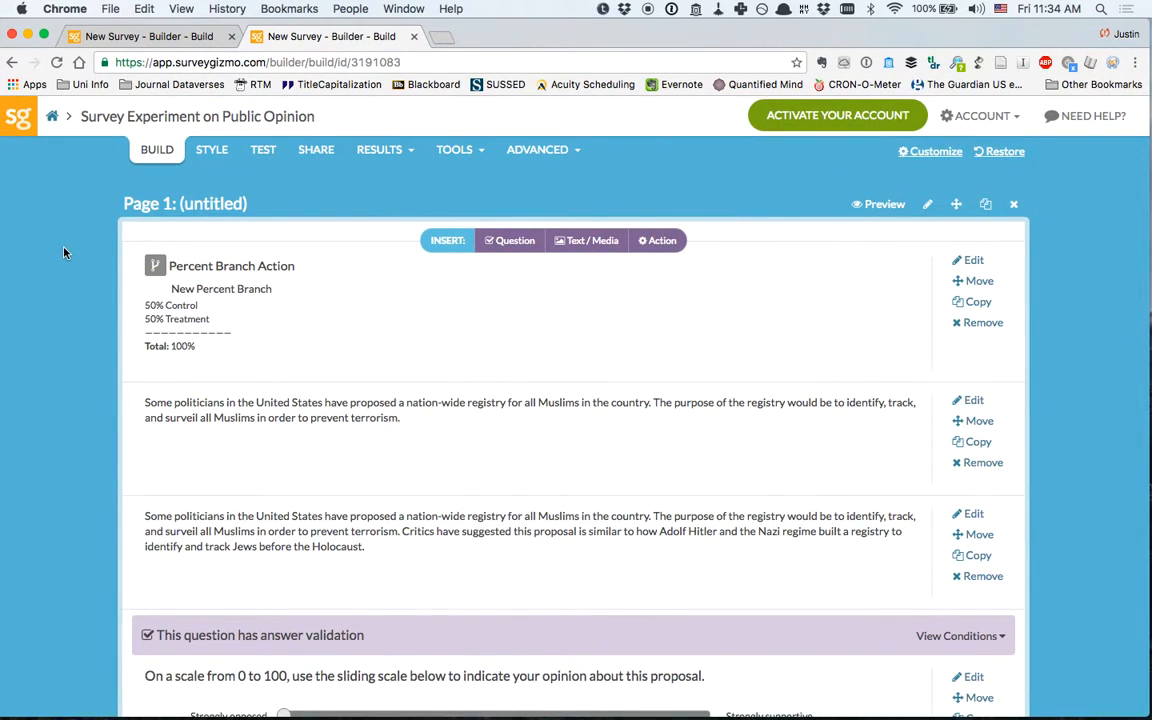
- Open the survey's individual responses and select all of the test responses
{"action": "left_click", "coordinate": [402, 156]}
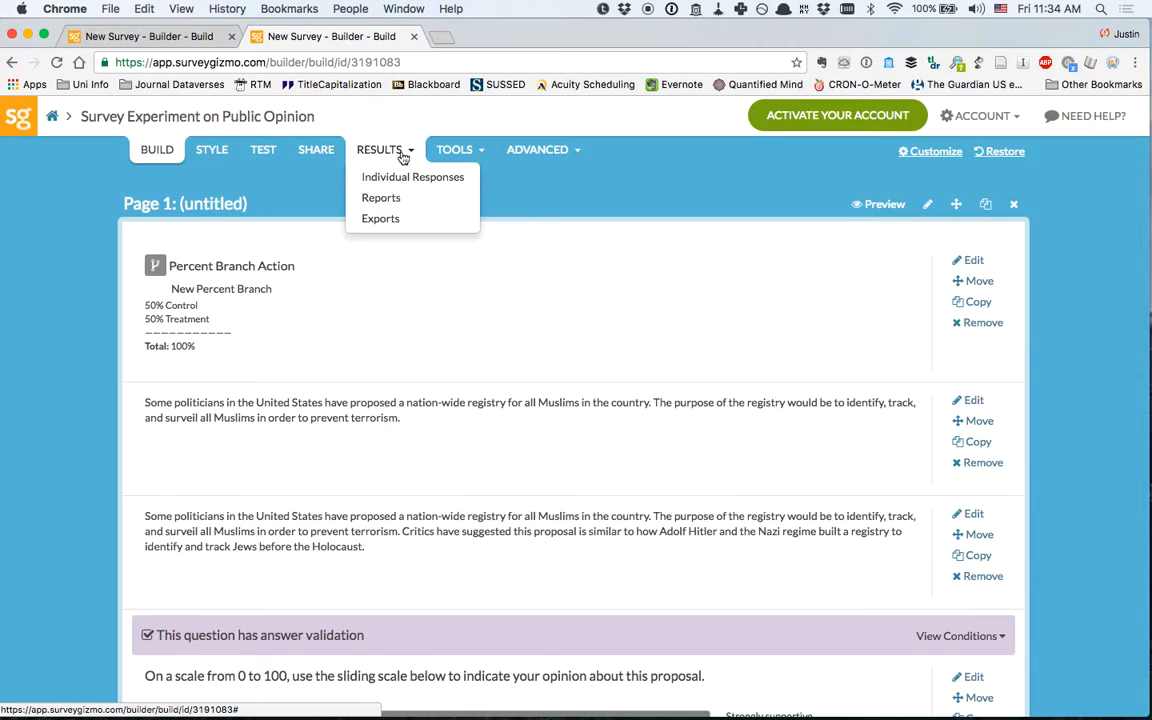
{"action": "left_click", "coordinate": [403, 177]}
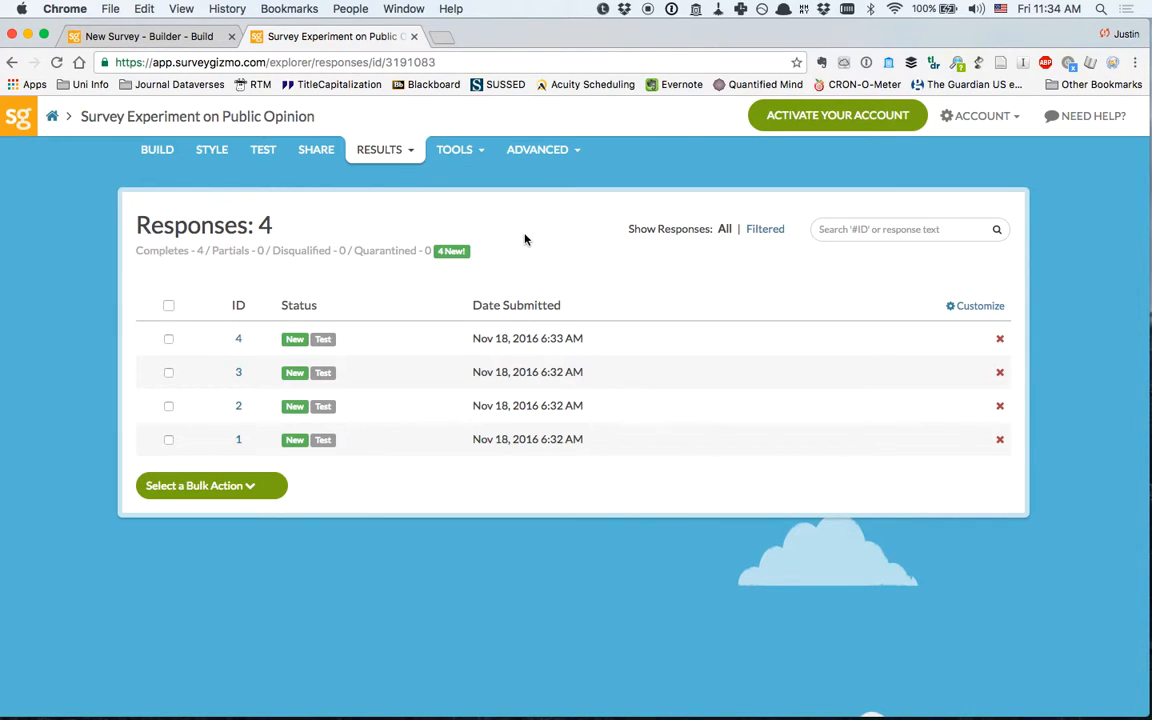
{"action": "scroll", "coordinate": [522, 240], "scroll_direction": "down", "scroll_amount": 1}
{"action": "left_click", "coordinate": [168, 247]}
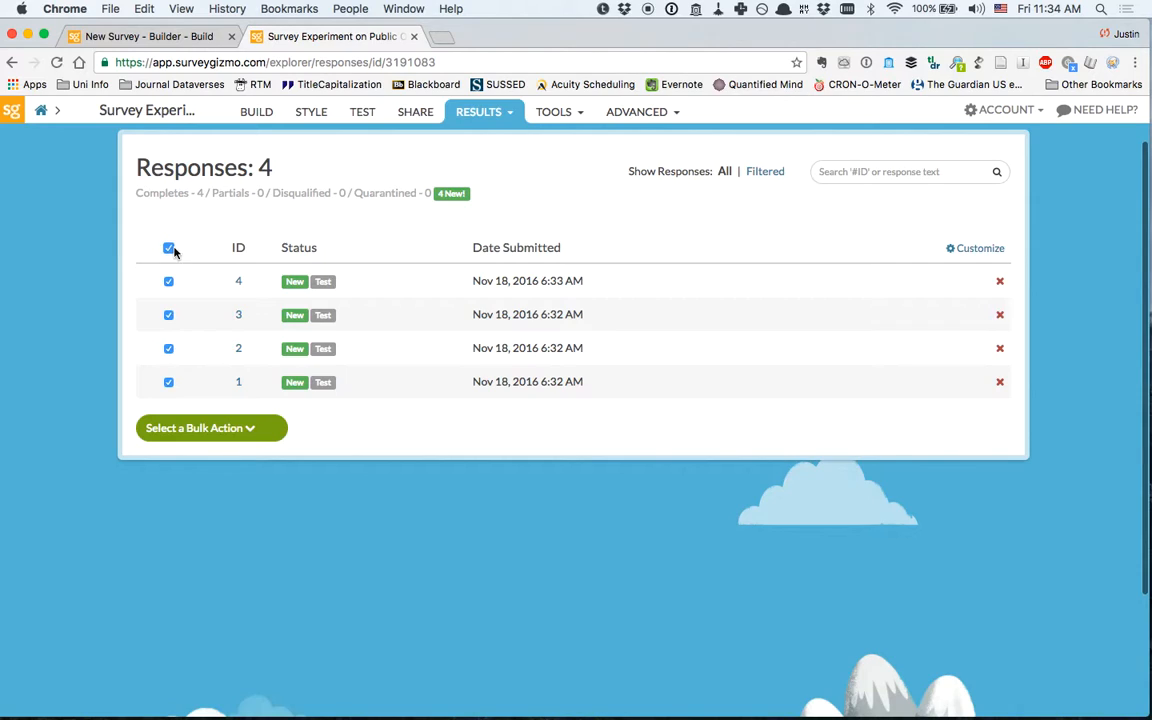
- Choose Export Selected to CSV as the bulk action for the selected responses
{"action": "left_click", "coordinate": [256, 428]}
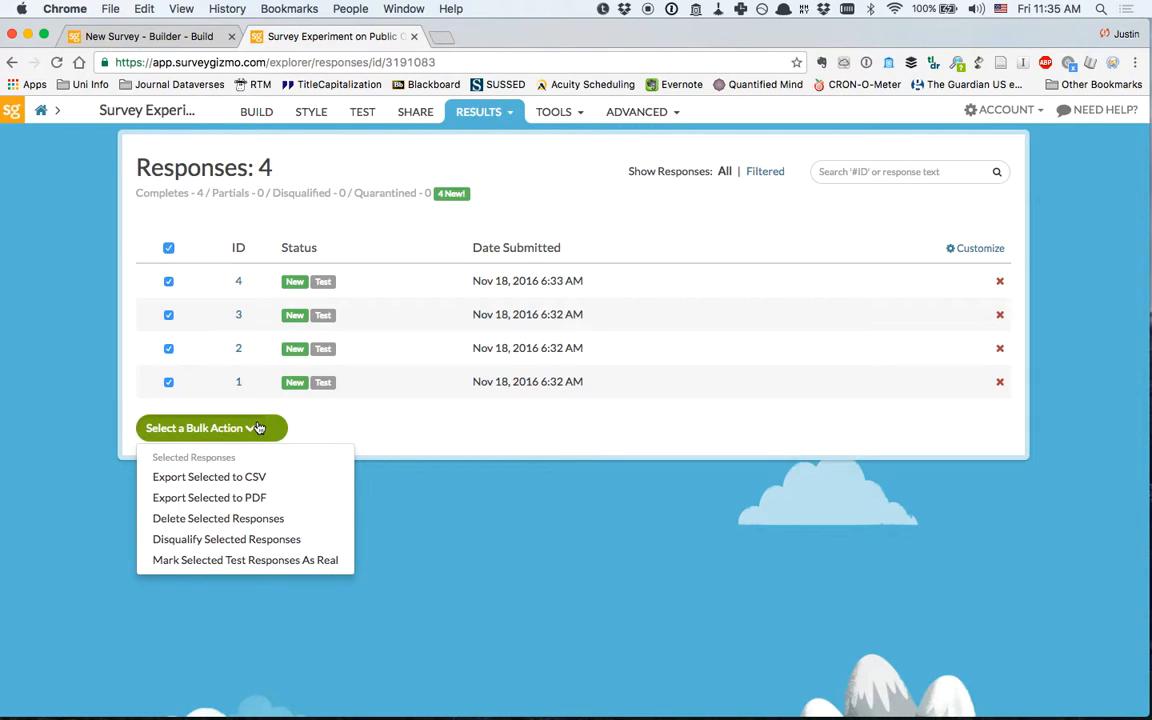
{"action": "left_click", "coordinate": [259, 477]}
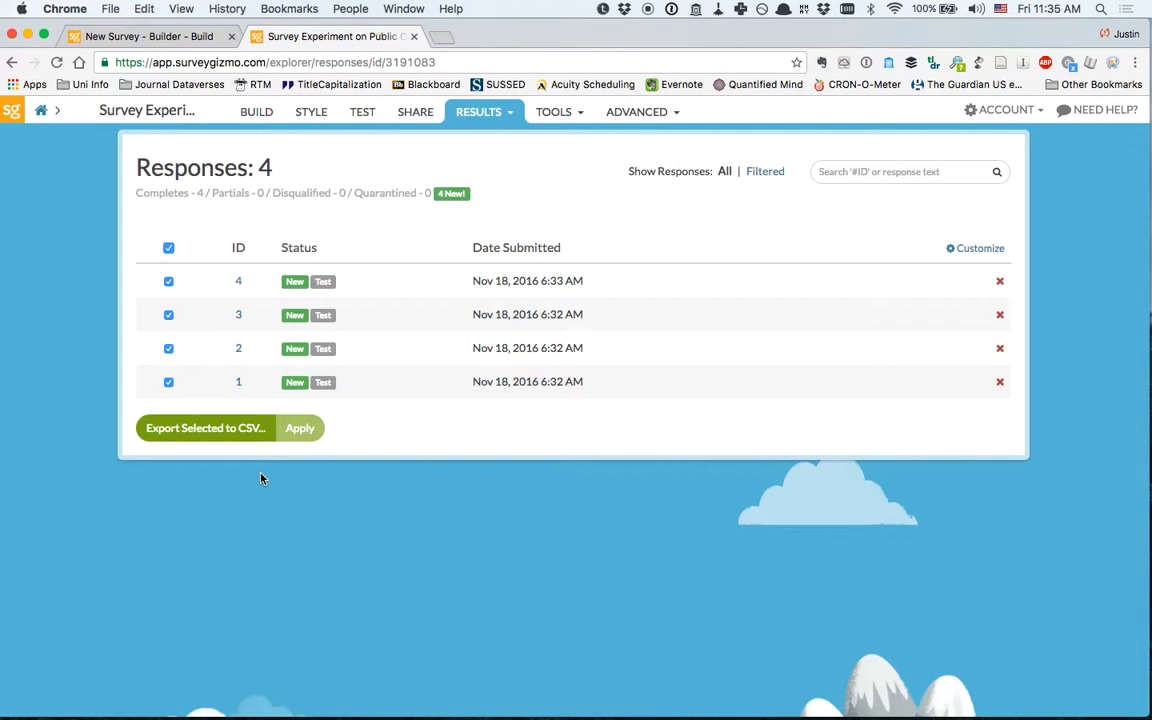
{"action": "scroll", "coordinate": [260, 478], "scroll_direction": "down", "scroll_amount": 1}
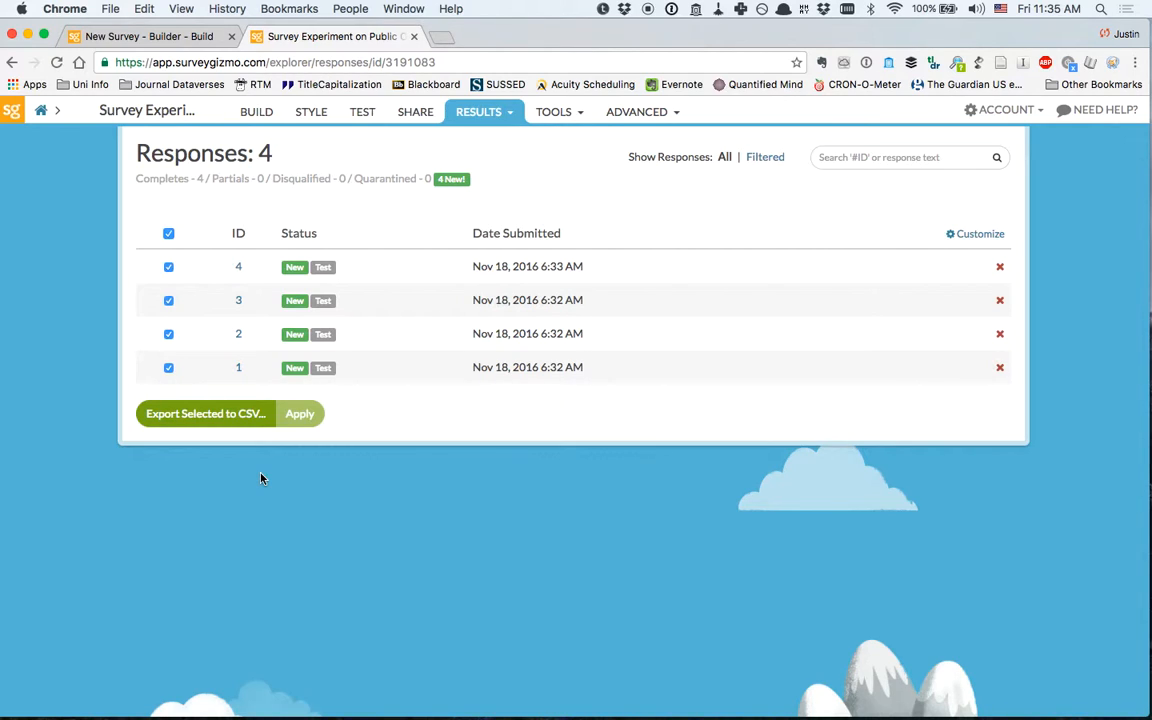
{"action": "left_click", "coordinate": [237, 413]}
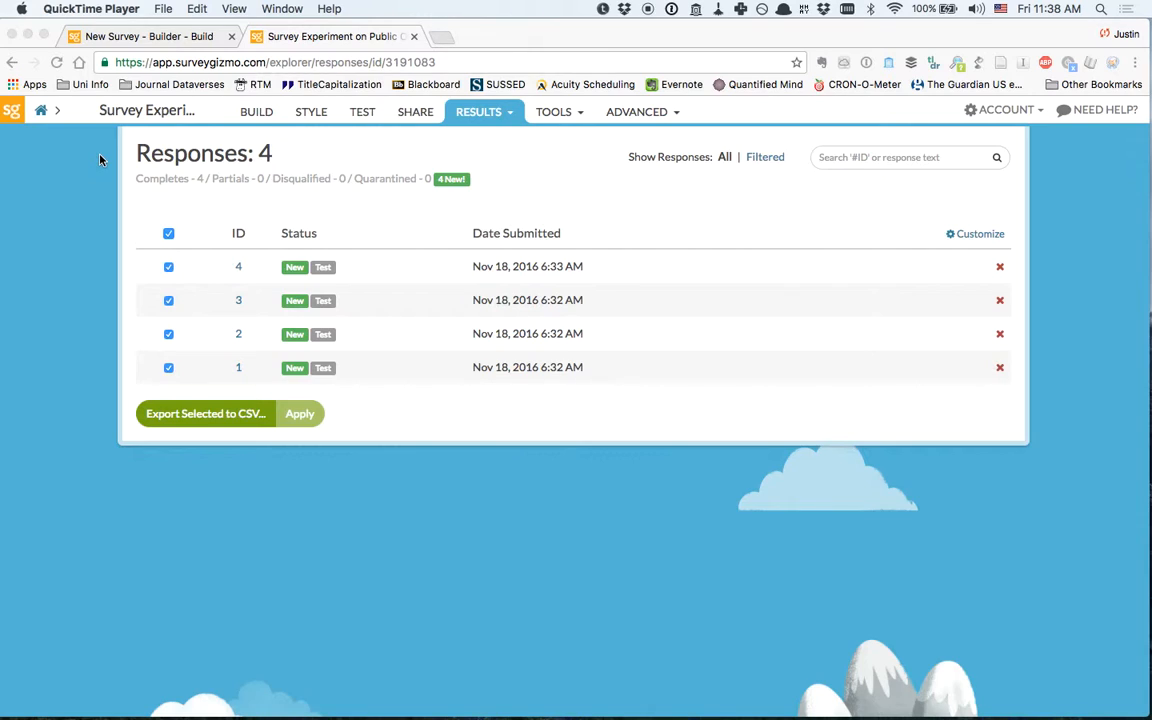
{"action": "left_click", "coordinate": [365, 213]}
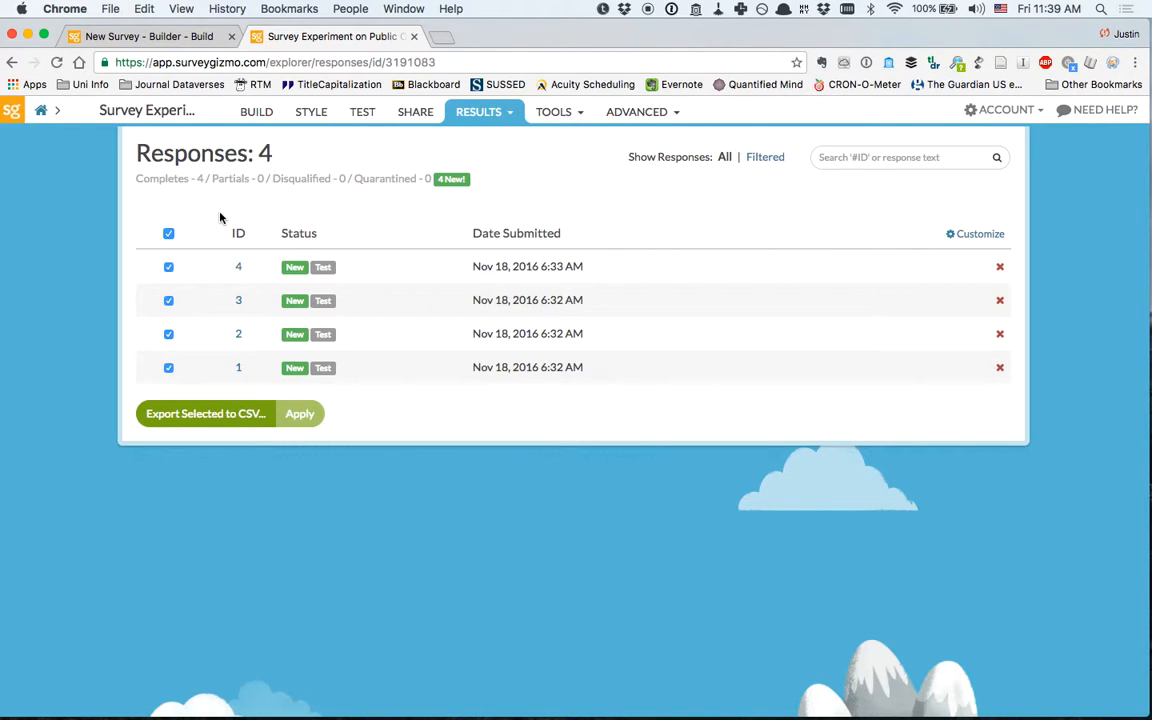
- Open the survey's Share page, look over the sharing options, and select the survey's web link
{"action": "left_click", "coordinate": [419, 120]}
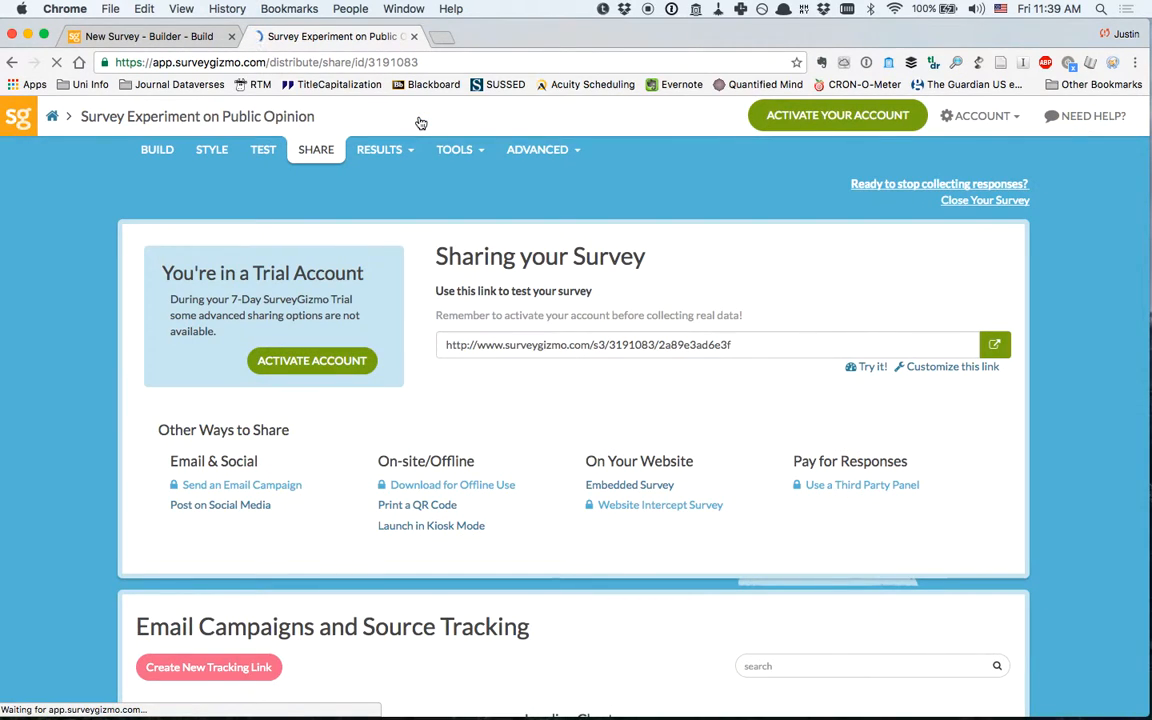
{"action": "scroll", "coordinate": [463, 283], "scroll_direction": "down", "scroll_amount": 3}
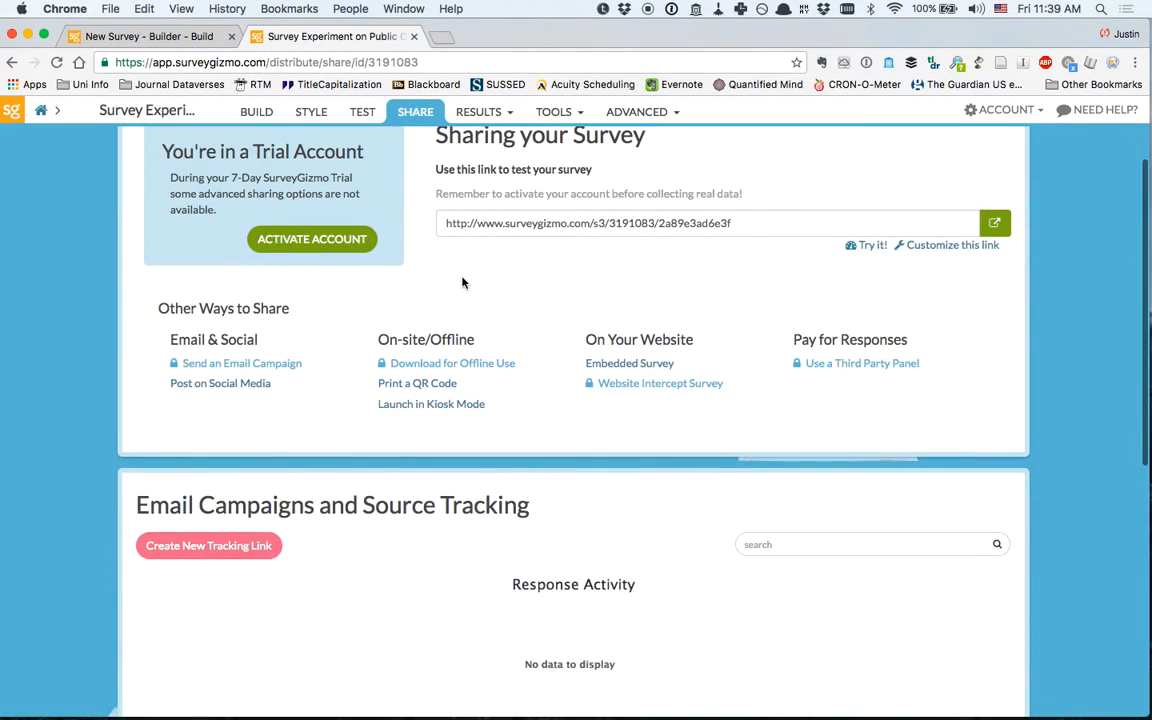
{"action": "scroll", "coordinate": [463, 283], "scroll_direction": "down", "scroll_amount": 1}
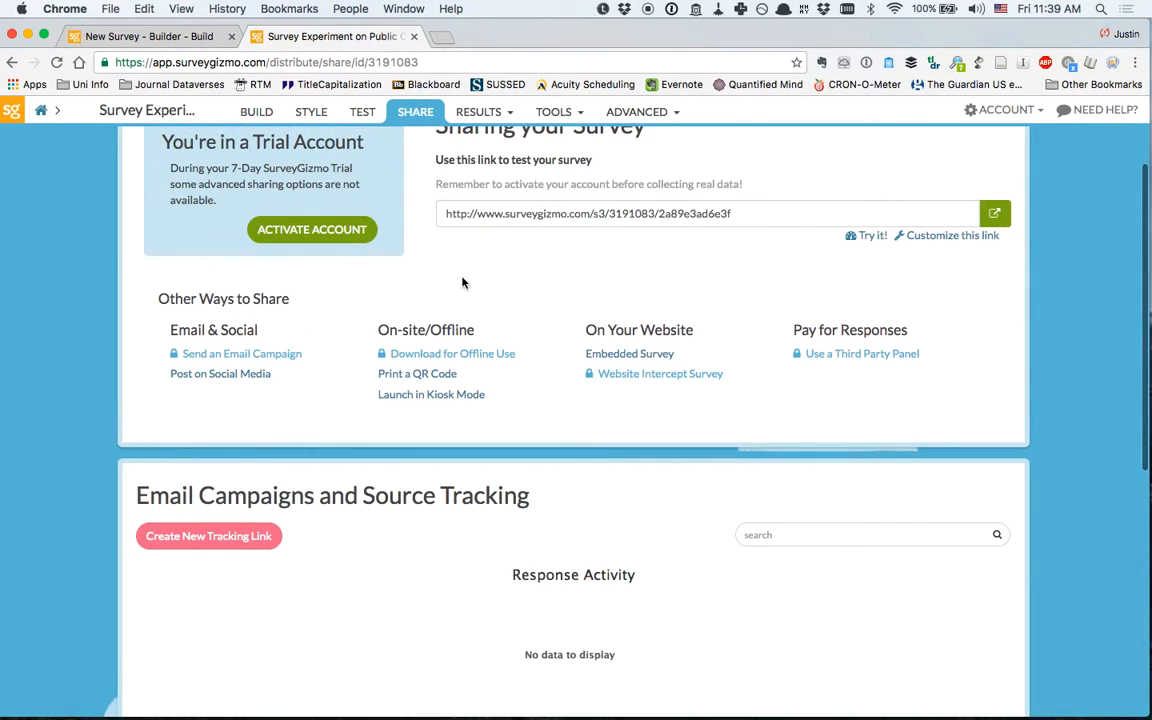
{"action": "scroll", "coordinate": [535, 224], "scroll_direction": "up", "scroll_amount": 1}
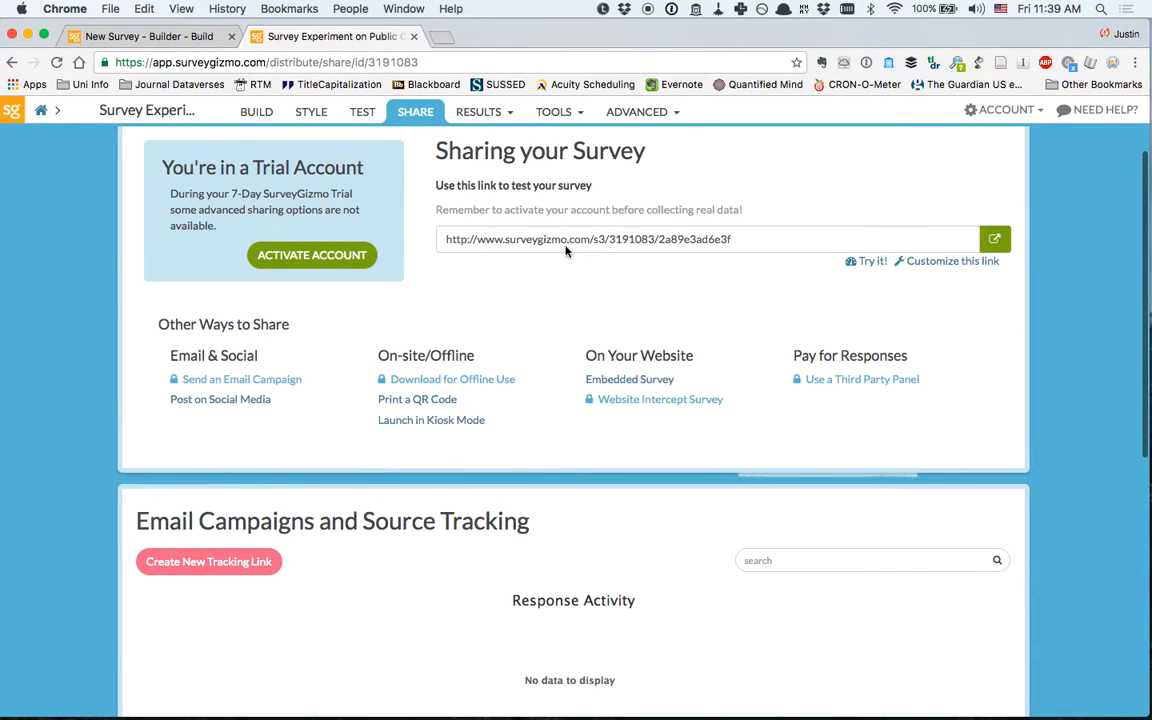
{"action": "left_click", "coordinate": [562, 239]}
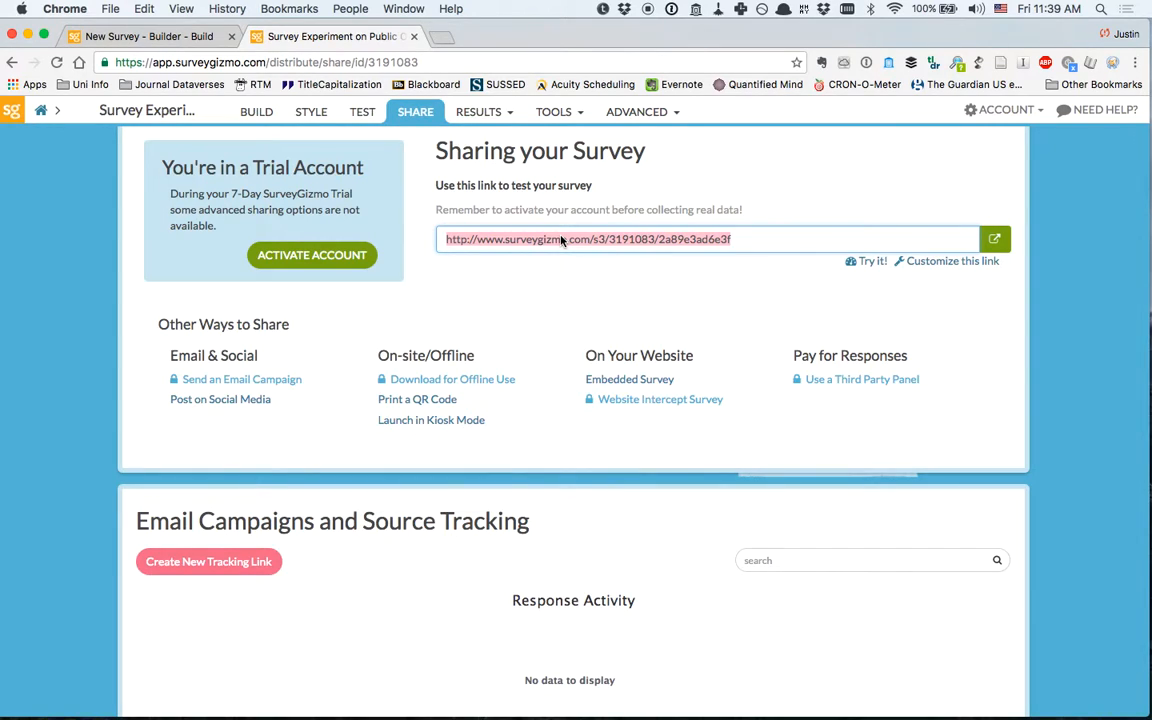